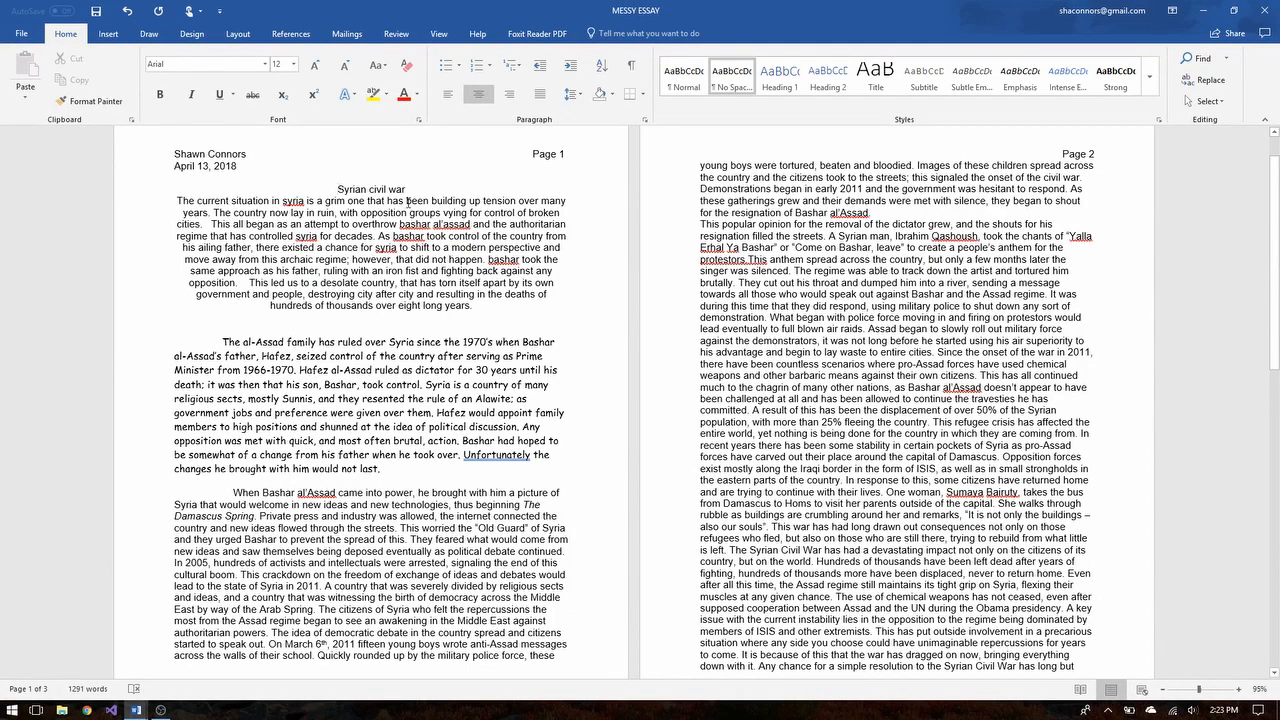
Step: Delete the manually typed "Page 1" label and the spacing before it from the author's name line on the first page
{"action": "scroll", "coordinate": [832, 317], "scroll_direction": "down", "scroll_amount": 1}
{"action": "scroll", "coordinate": [832, 317], "scroll_direction": "down", "scroll_amount": 1}
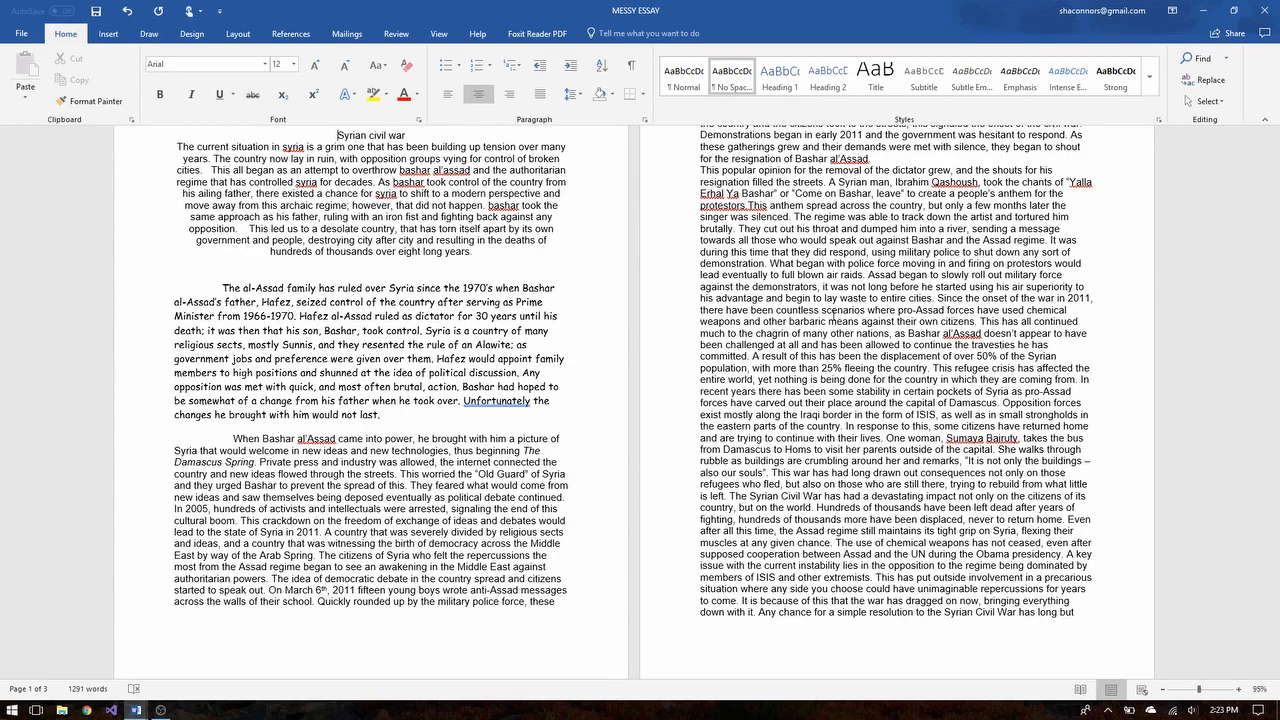
{"action": "scroll", "coordinate": [832, 313], "scroll_direction": "up", "scroll_amount": 2}
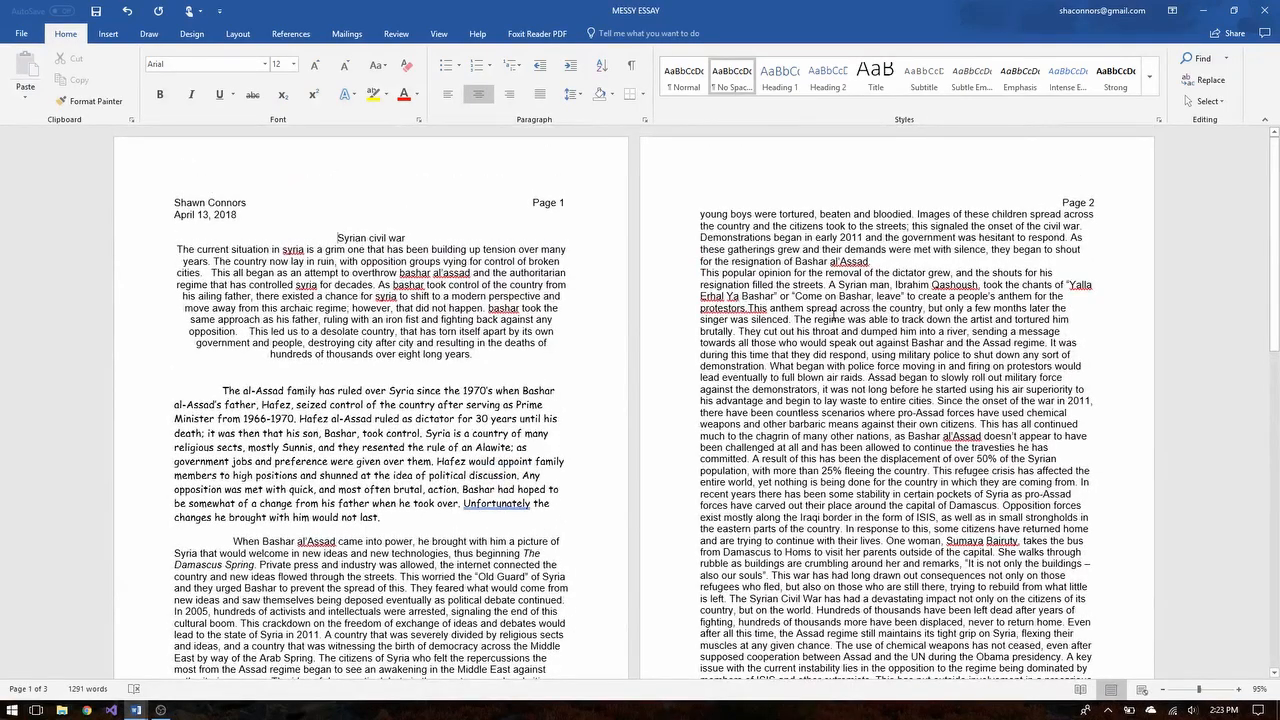
{"action": "left_click", "coordinate": [535, 202]}
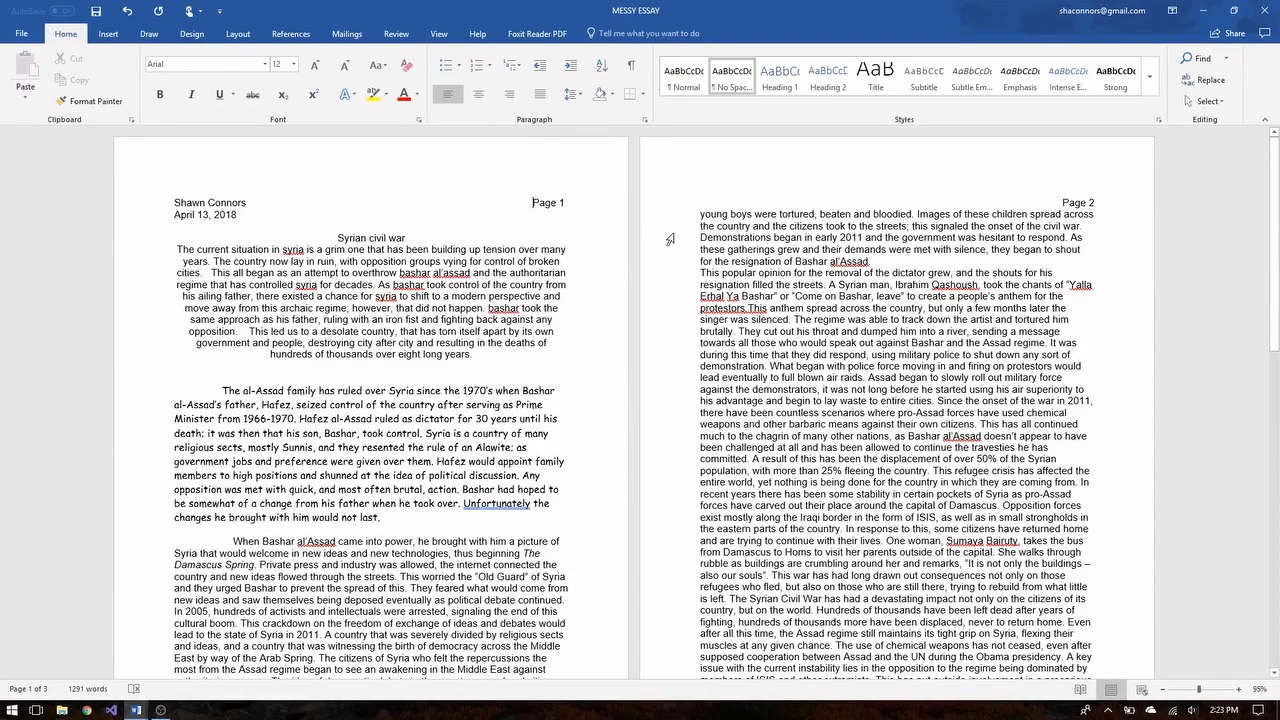
{"action": "scroll", "coordinate": [669, 239], "scroll_direction": "down", "scroll_amount": 3, "text": "ctrl"}
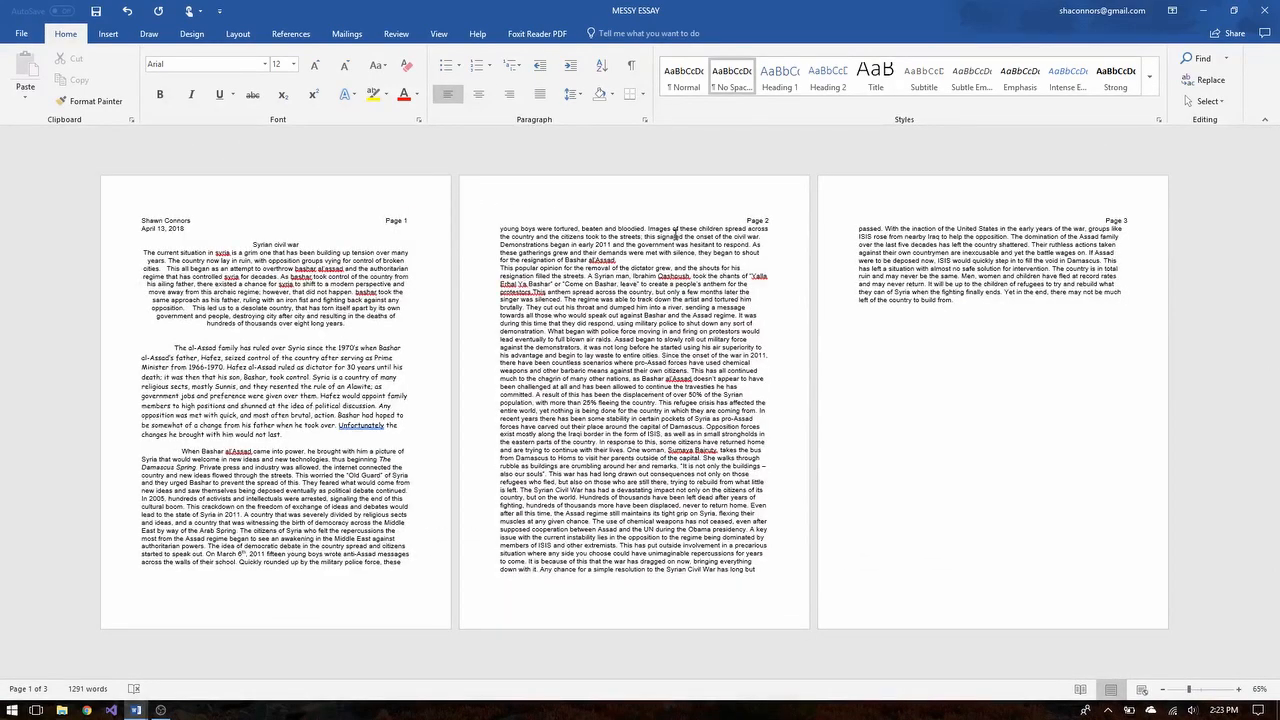
{"action": "scroll", "coordinate": [676, 236], "scroll_direction": "up", "scroll_amount": 4, "text": "ctrl"}
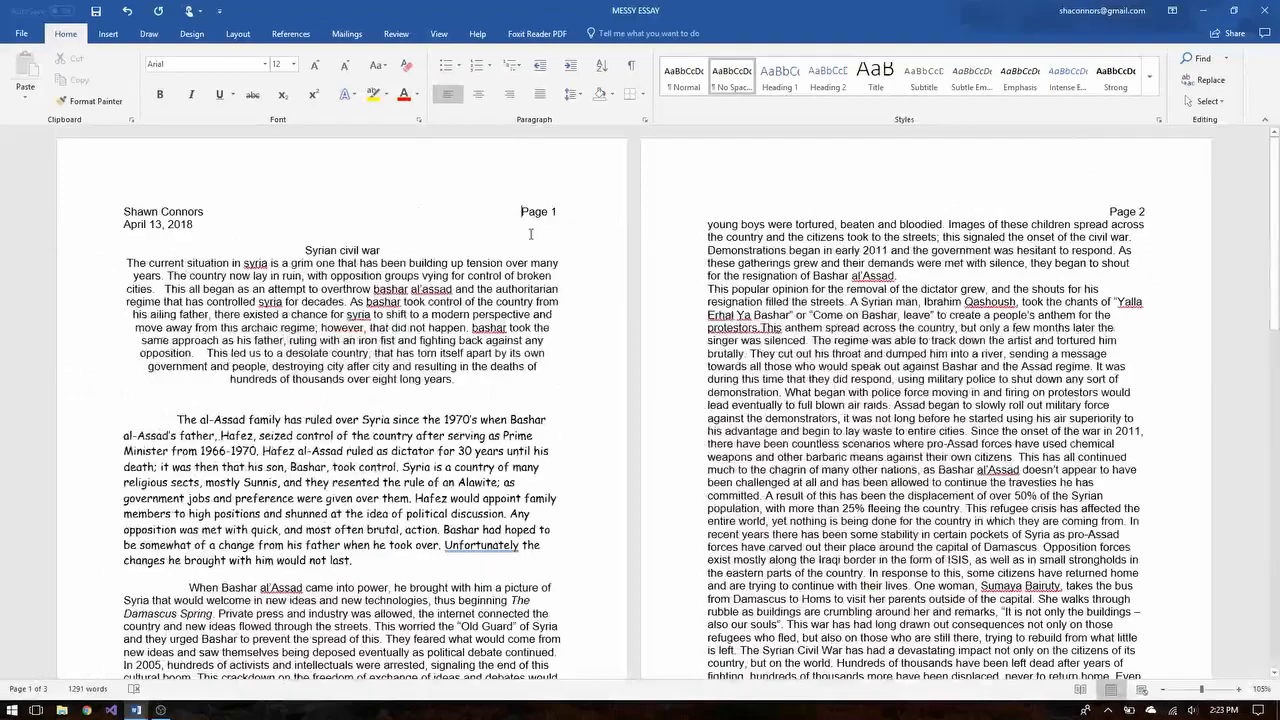
{"action": "left_click_drag", "start_coordinate": [535, 211], "coordinate": [220, 214]}
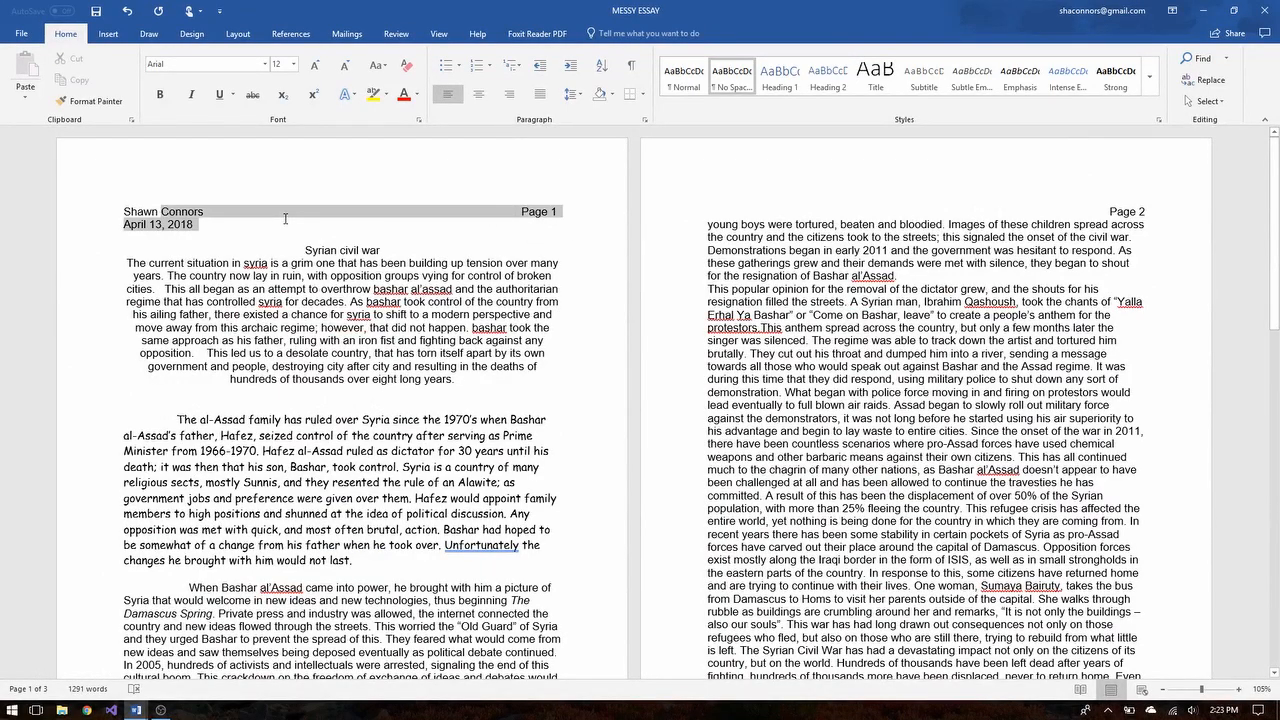
{"action": "left_click", "coordinate": [207, 212]}
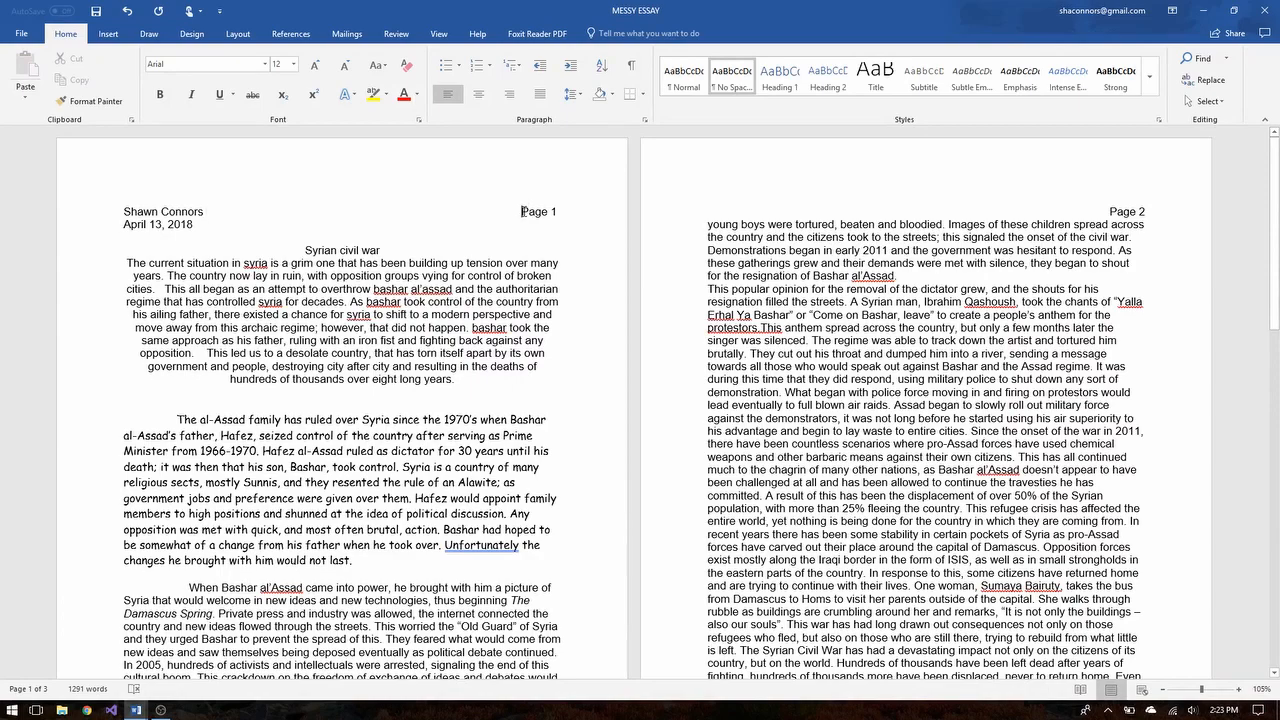
{"action": "key", "text": "BackSpace"}
{"action": "key", "text": "BackSpace"}
{"action": "key", "text": "BackSpace"}
{"action": "key", "text": "BackSpace"}
{"action": "key", "text": "BackSpace"}
{"action": "key", "text": "BackSpace"}
{"action": "key", "text": "BackSpace"}
{"action": "key", "text": "BackSpace"}
{"action": "key", "text": "BackSpace"}
{"action": "key", "text": "BackSpace"}
{"action": "key", "text": "BackSpace"}
{"action": "key", "text": "BackSpace"}
{"action": "key", "text": "BackSpace"}
{"action": "key", "text": "BackSpace"}
{"action": "key", "text": "BackSpace"}
{"action": "key", "text": "BackSpace"}
{"action": "key", "text": "BackSpace"}
{"action": "key", "text": "BackSpace"}
{"action": "key", "text": "BackSpace"}
{"action": "key", "text": "BackSpace"}
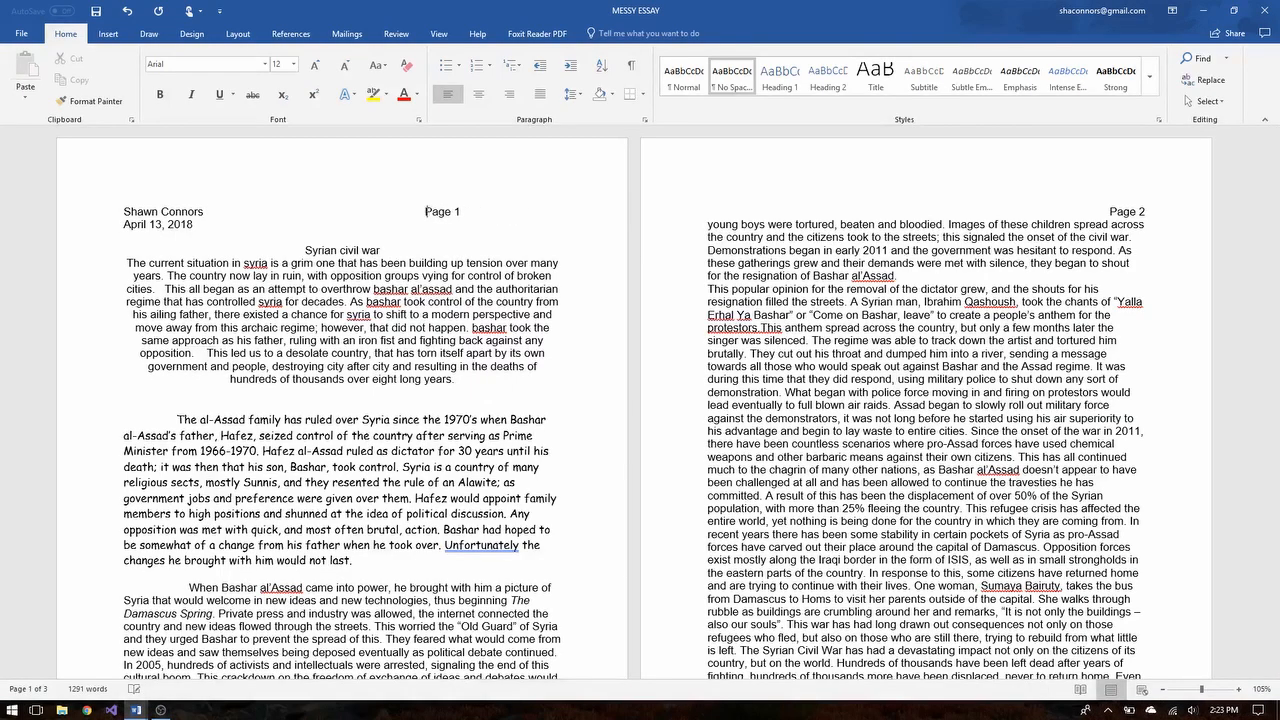
{"action": "key", "text": "BackSpace"}
{"action": "left_click_drag", "start_coordinate": [414, 211], "coordinate": [214, 212]}
{"action": "key", "text": "BackSpace"}
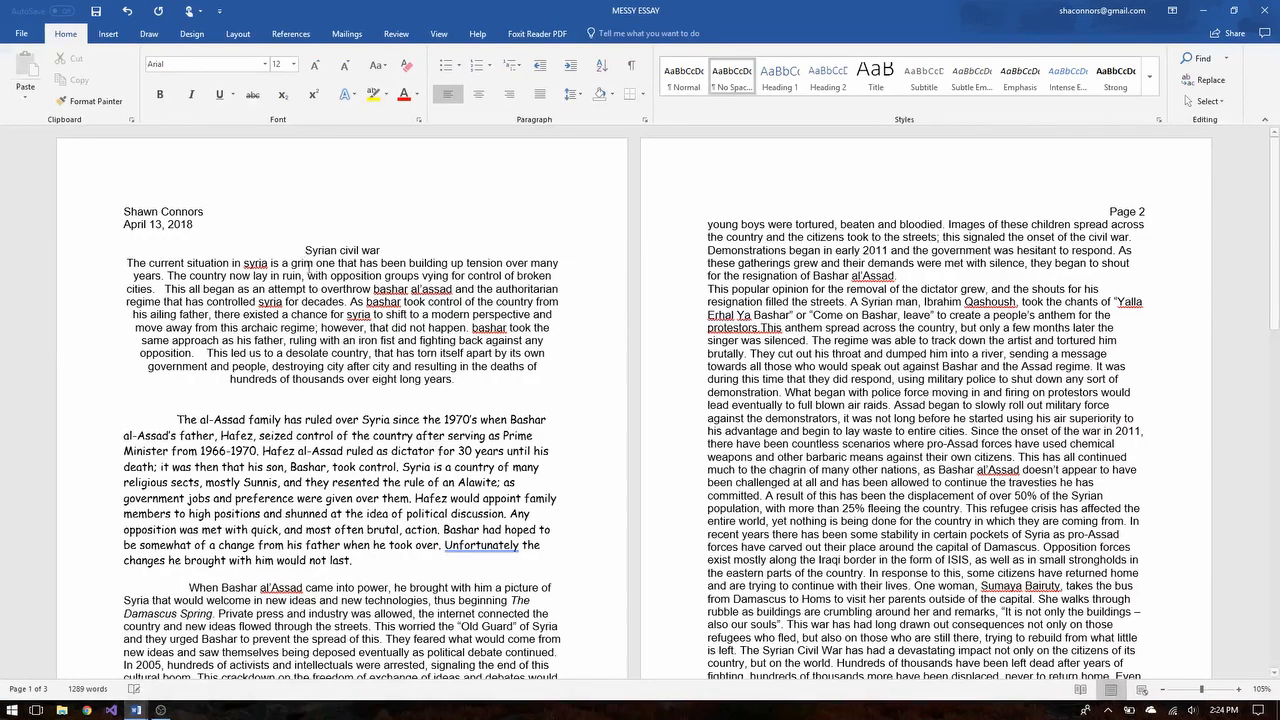
Step: Remove the manually typed "Page 2" label and the blank lines above the body text on the second page
{"action": "scroll", "coordinate": [548, 555], "scroll_direction": "down", "scroll_amount": 5}
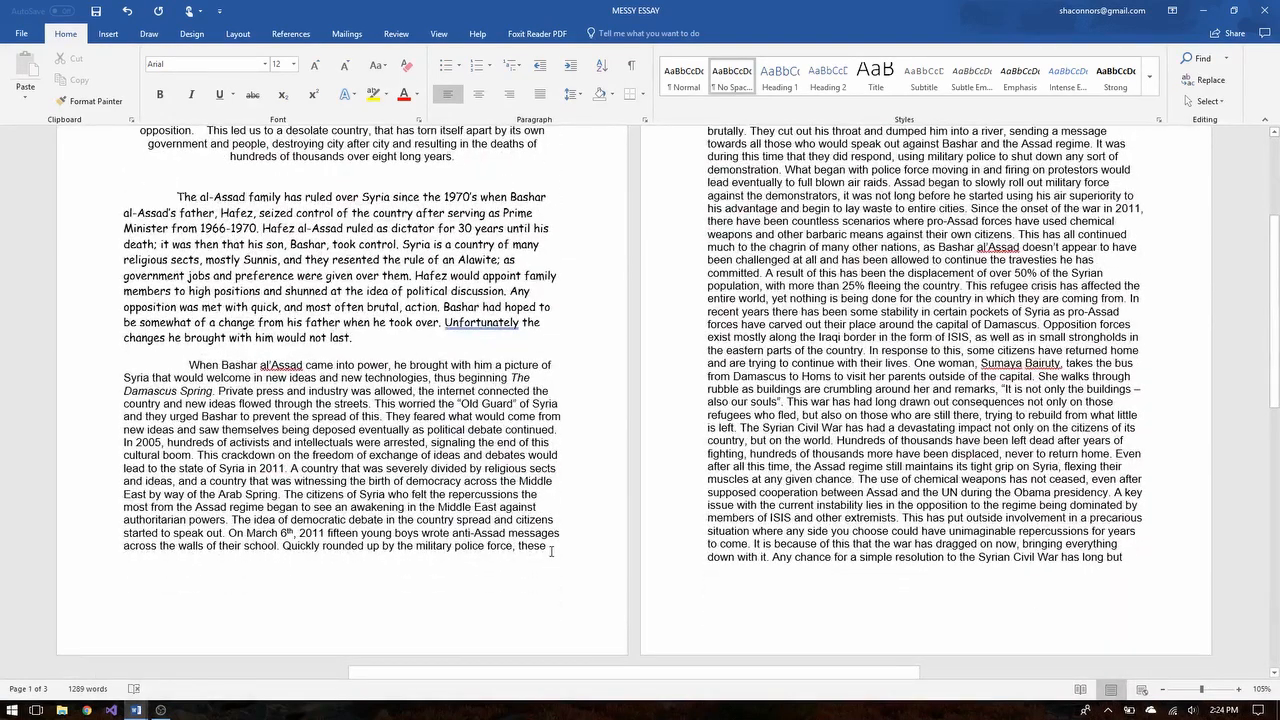
{"action": "scroll", "coordinate": [900, 380], "scroll_direction": "up", "scroll_amount": 4}
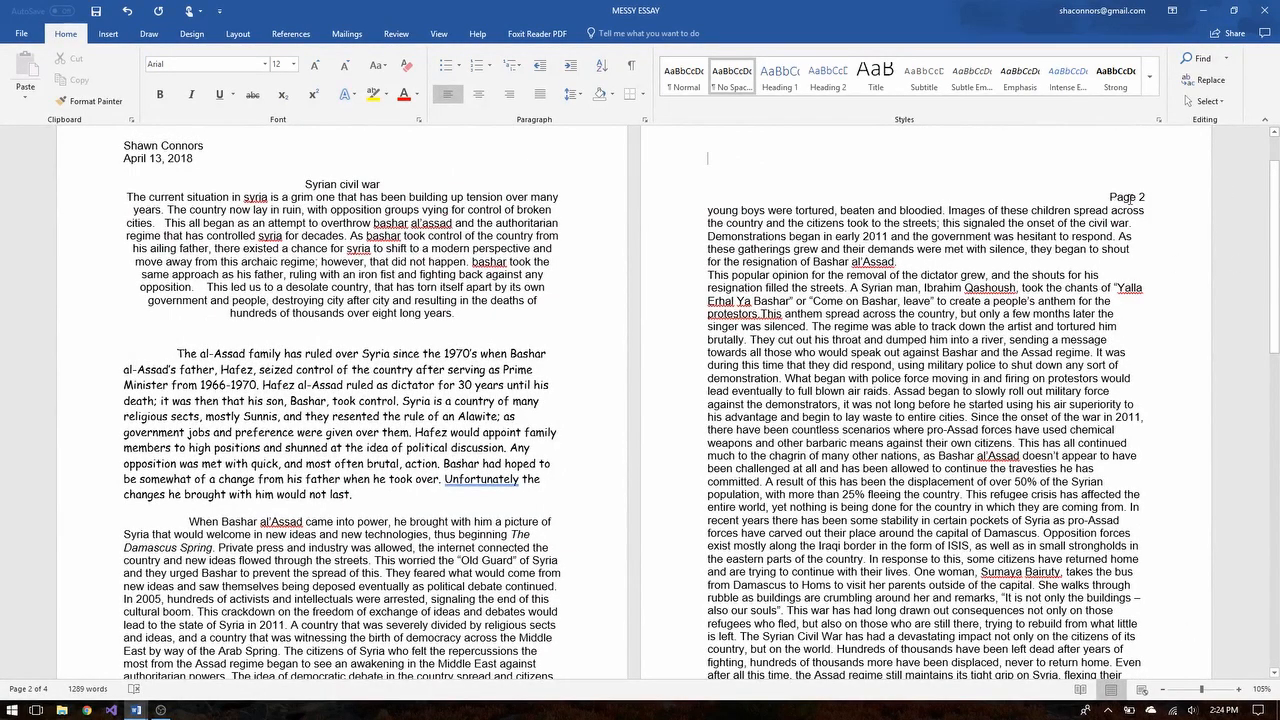
{"action": "scroll", "coordinate": [1128, 200], "scroll_direction": "up", "scroll_amount": 2}
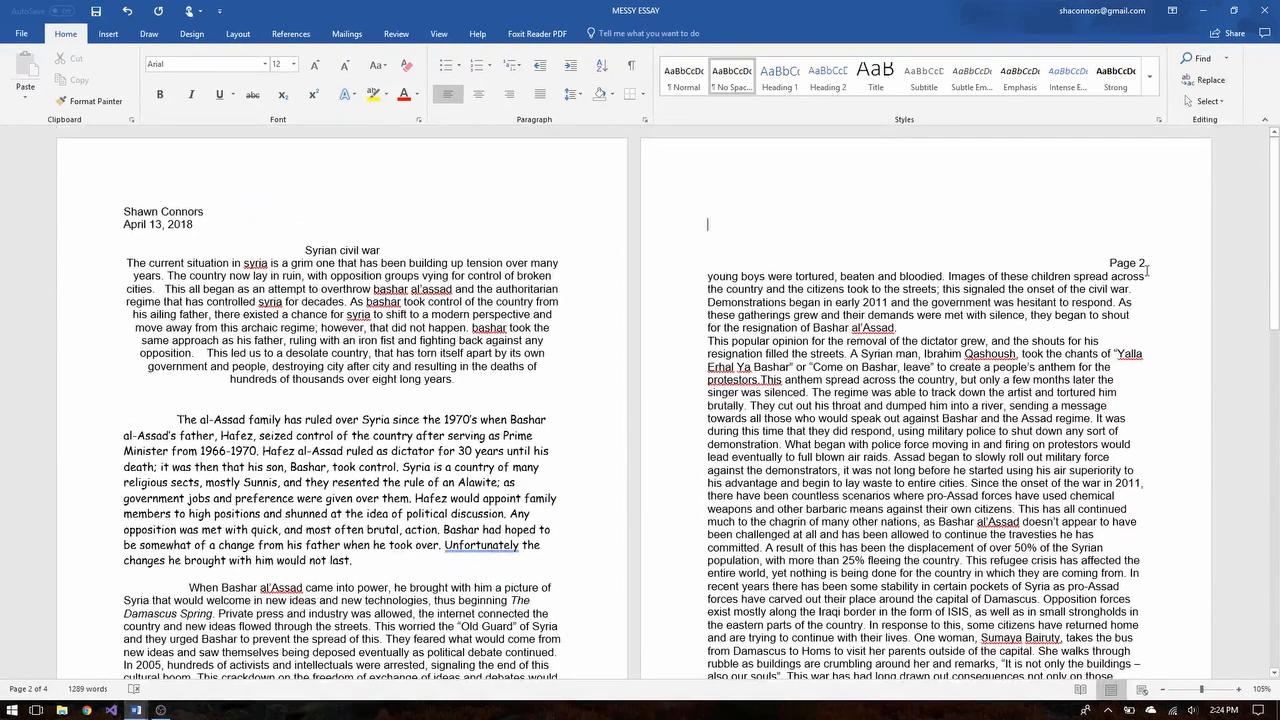
{"action": "left_click", "coordinate": [1125, 262]}
{"action": "key", "text": "Delete"}
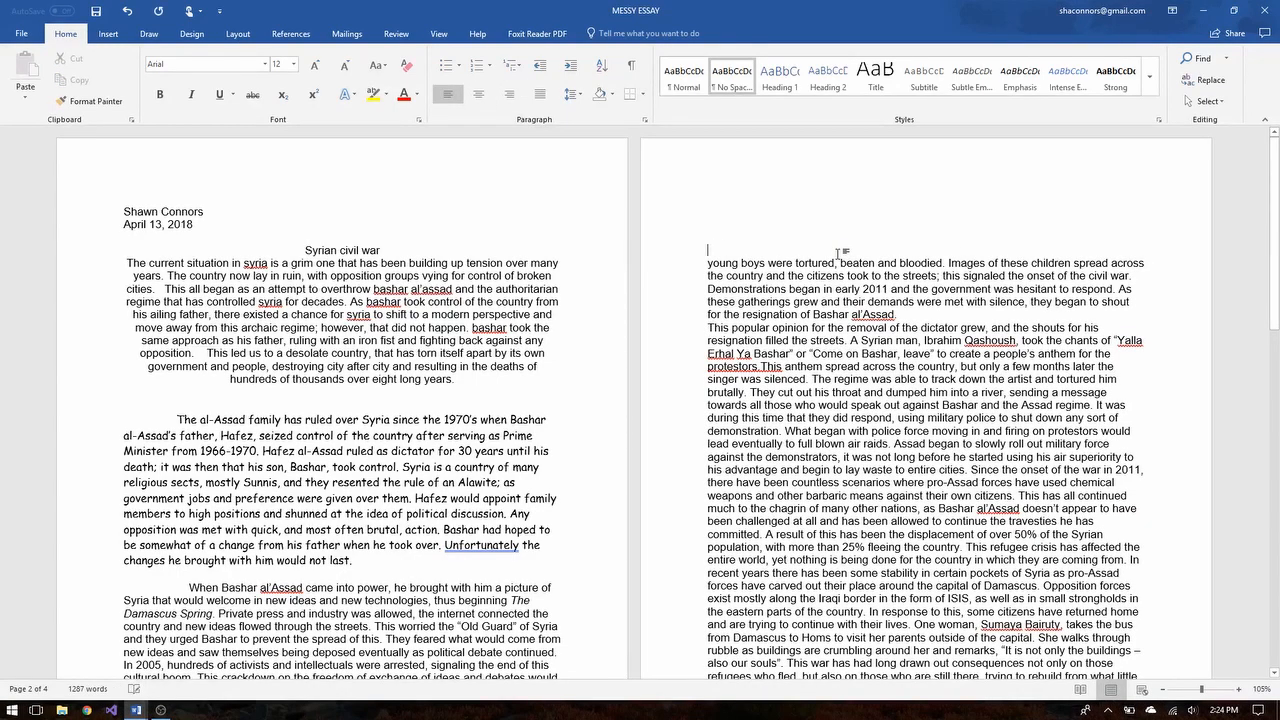
{"action": "key", "text": "Delete"}
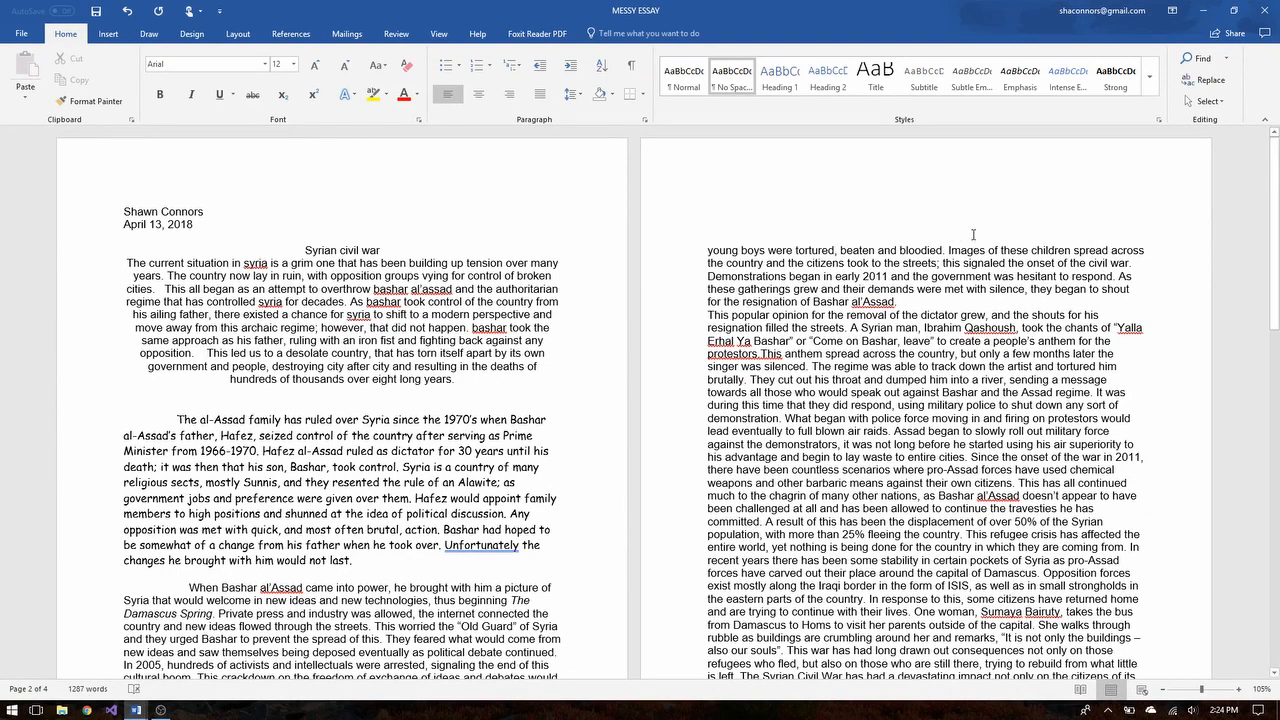
{"action": "left_click_drag", "start_coordinate": [709, 248], "coordinate": [694, 197]}
{"action": "left_click_drag", "start_coordinate": [906, 212], "coordinate": [940, 217]}
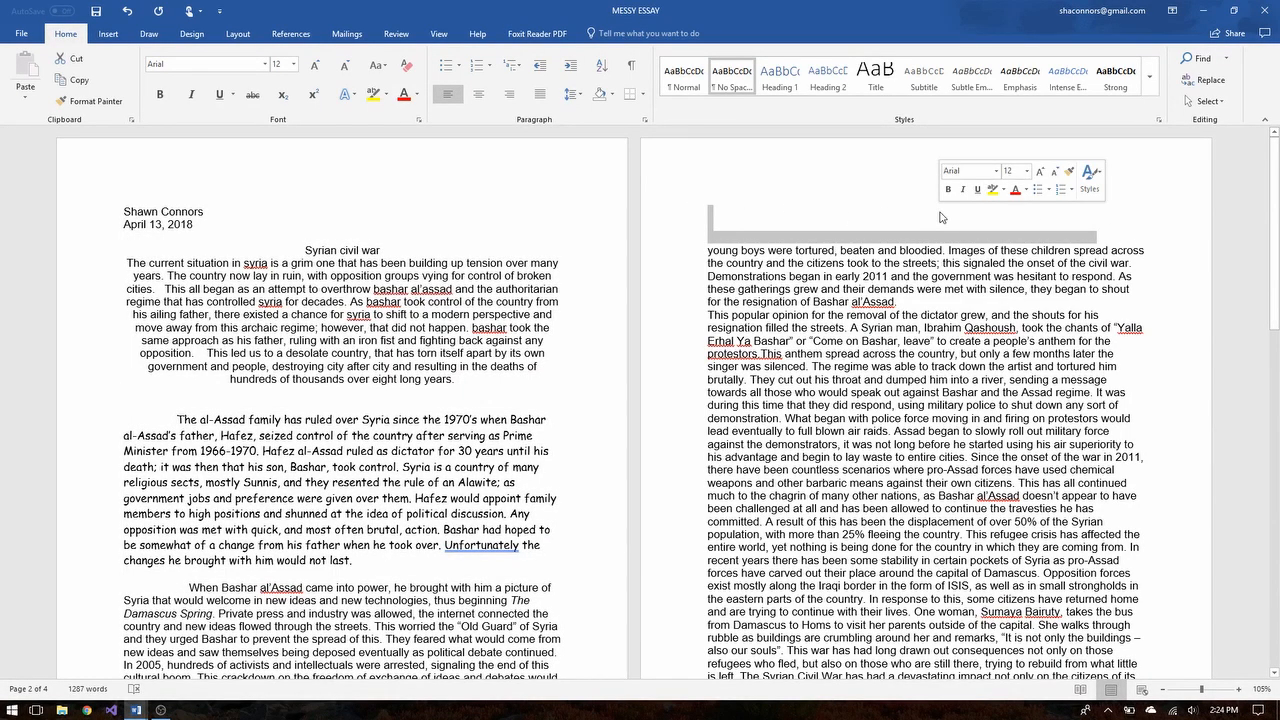
{"action": "key", "text": "Delete"}
Step: Delete the manually typed "Page 3" label and its leftover line so the last two pages' text runs together
{"action": "scroll", "coordinate": [430, 356], "scroll_direction": "down", "scroll_amount": 8}
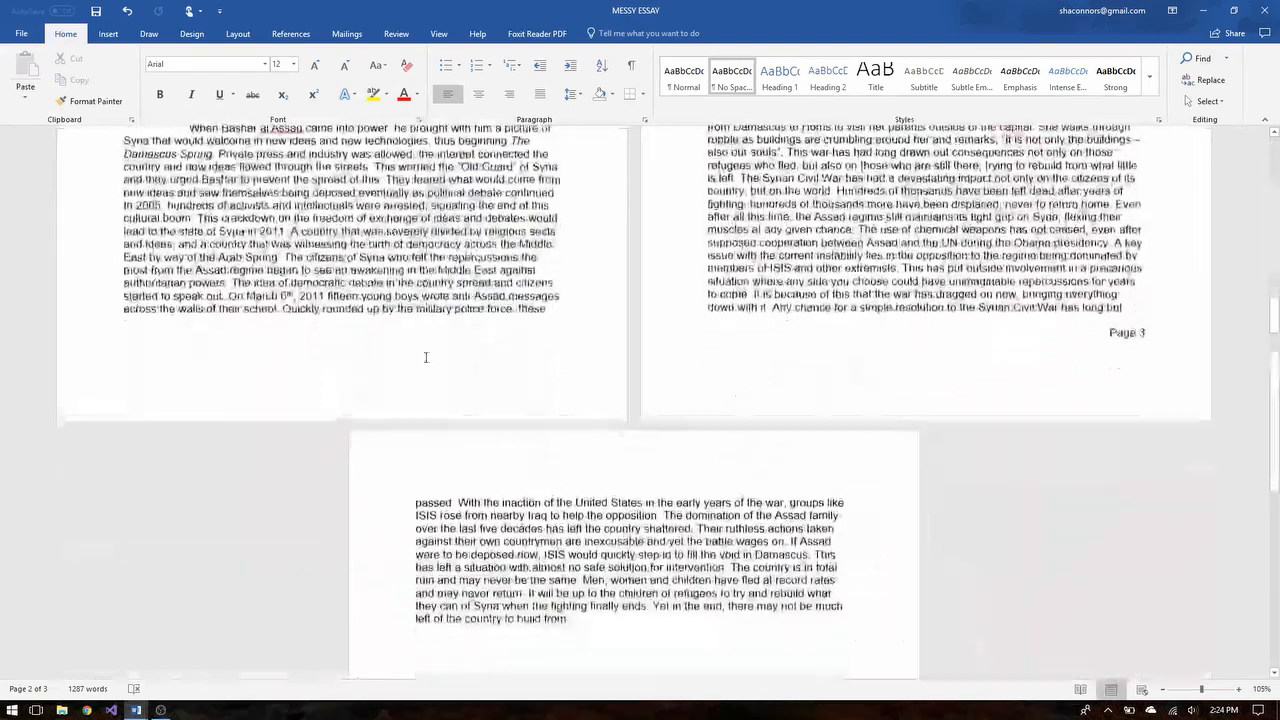
{"action": "left_click_drag", "start_coordinate": [1113, 241], "coordinate": [1150, 246]}
{"action": "key", "text": "Delete"}
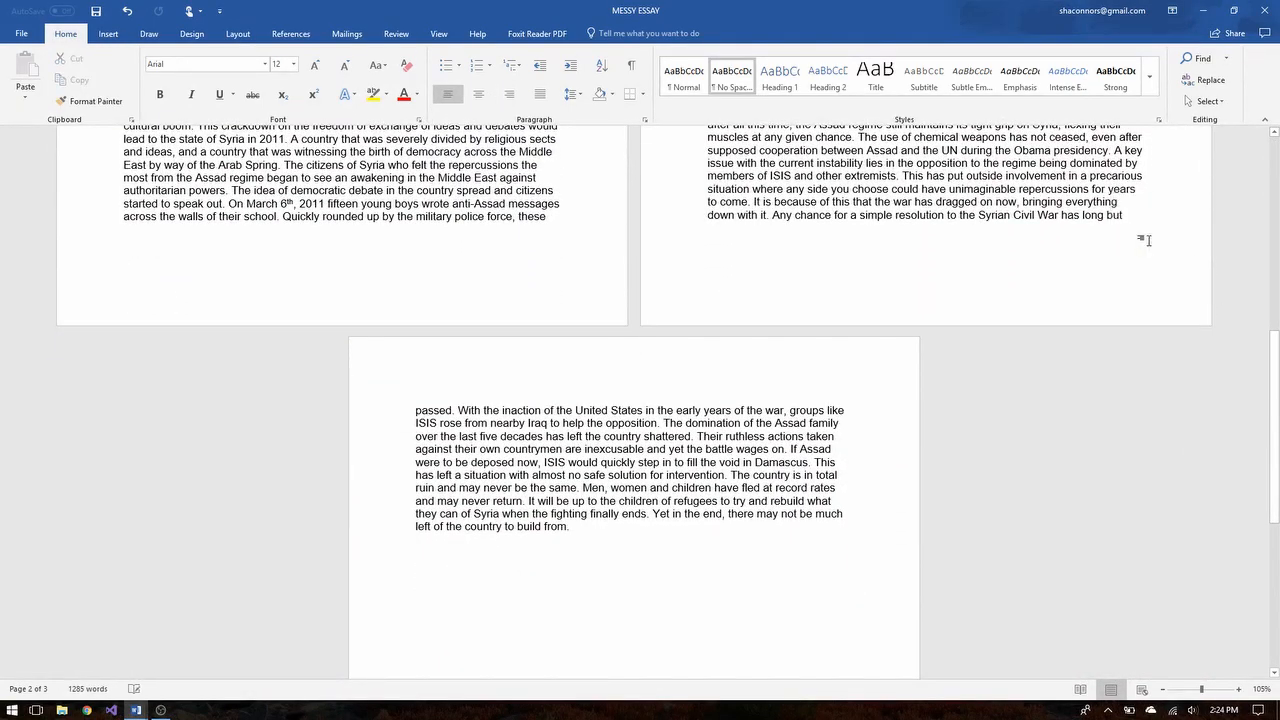
{"action": "key", "text": "Delete"}
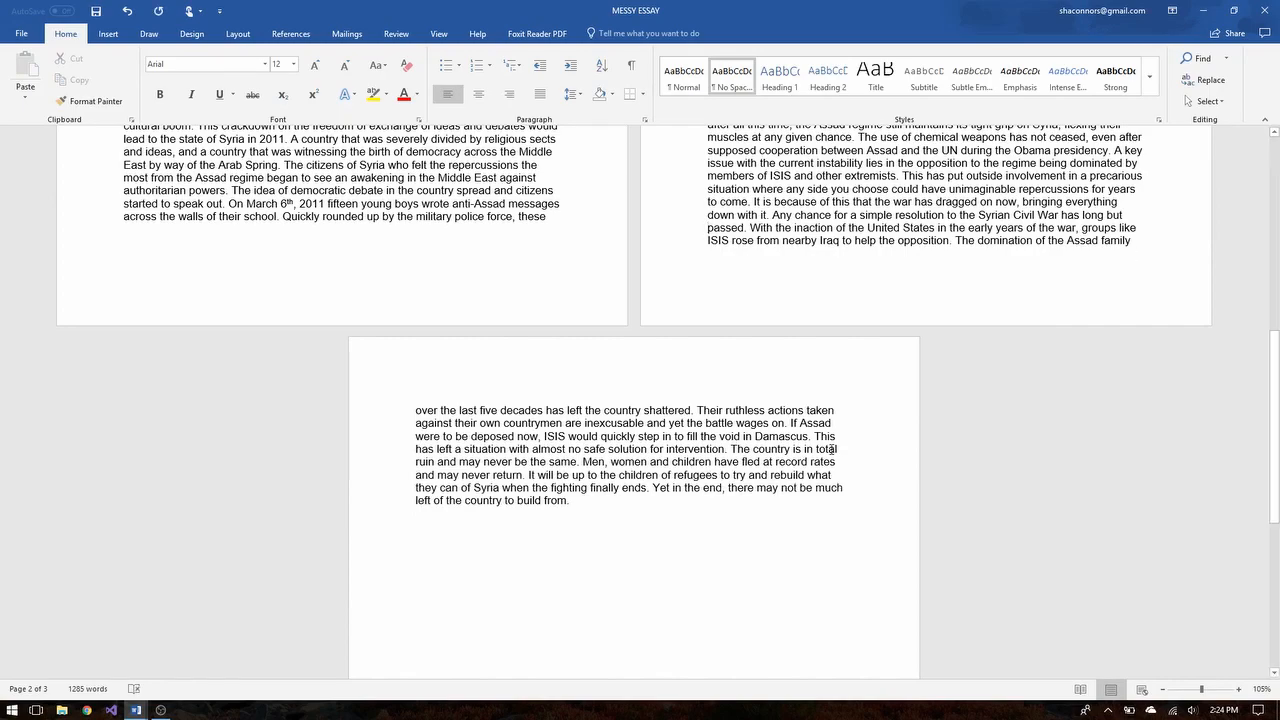
Step: Insert automatic page numbers at the top of the page using the right-aligned Plain Number 3 style
{"action": "scroll", "coordinate": [828, 450], "scroll_direction": "down", "scroll_amount": 3, "text": "ctrl"}
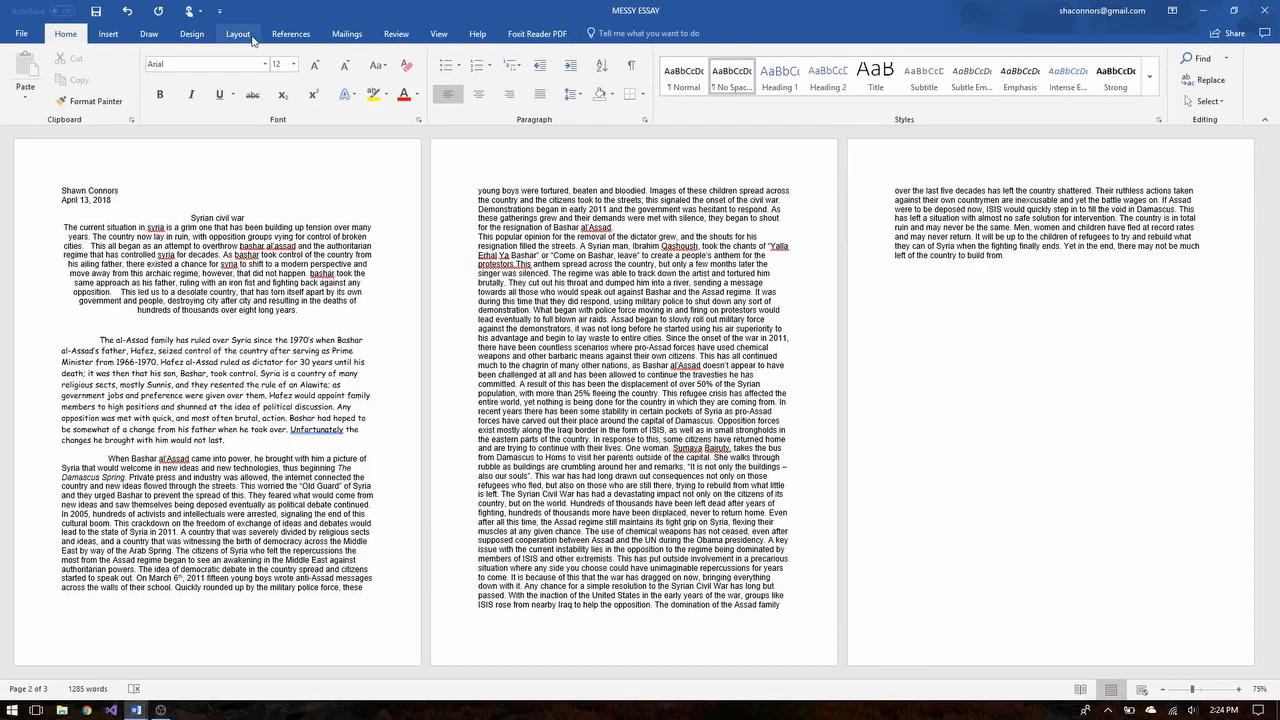
{"action": "left_click", "coordinate": [108, 36]}
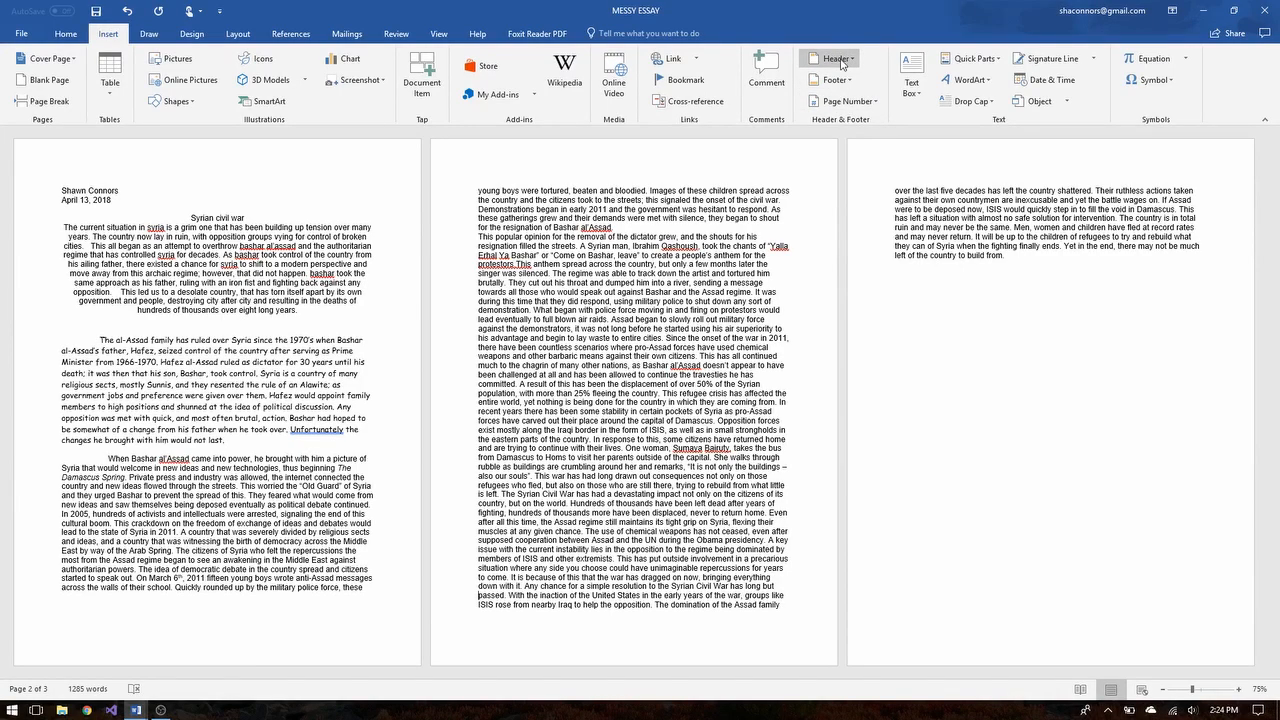
{"action": "left_click", "coordinate": [880, 102]}
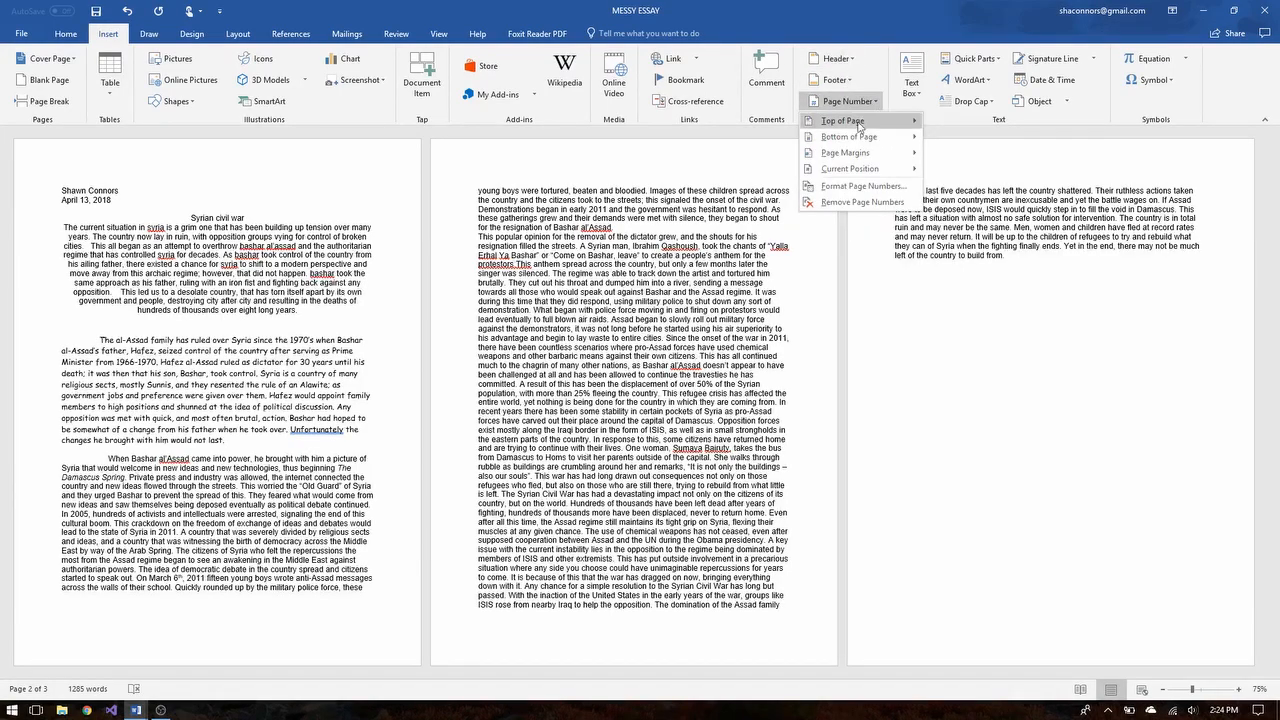
{"action": "mouse_move", "coordinate": [852, 125]}
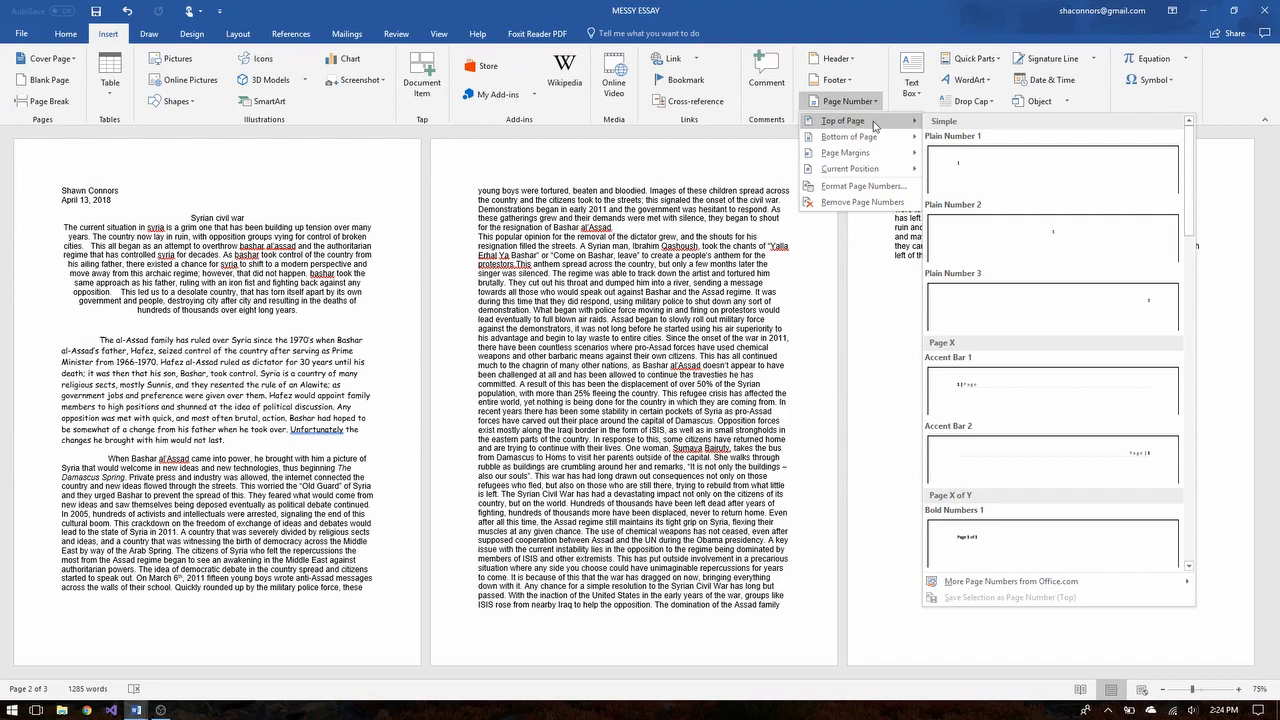
{"action": "left_click", "coordinate": [1017, 312]}
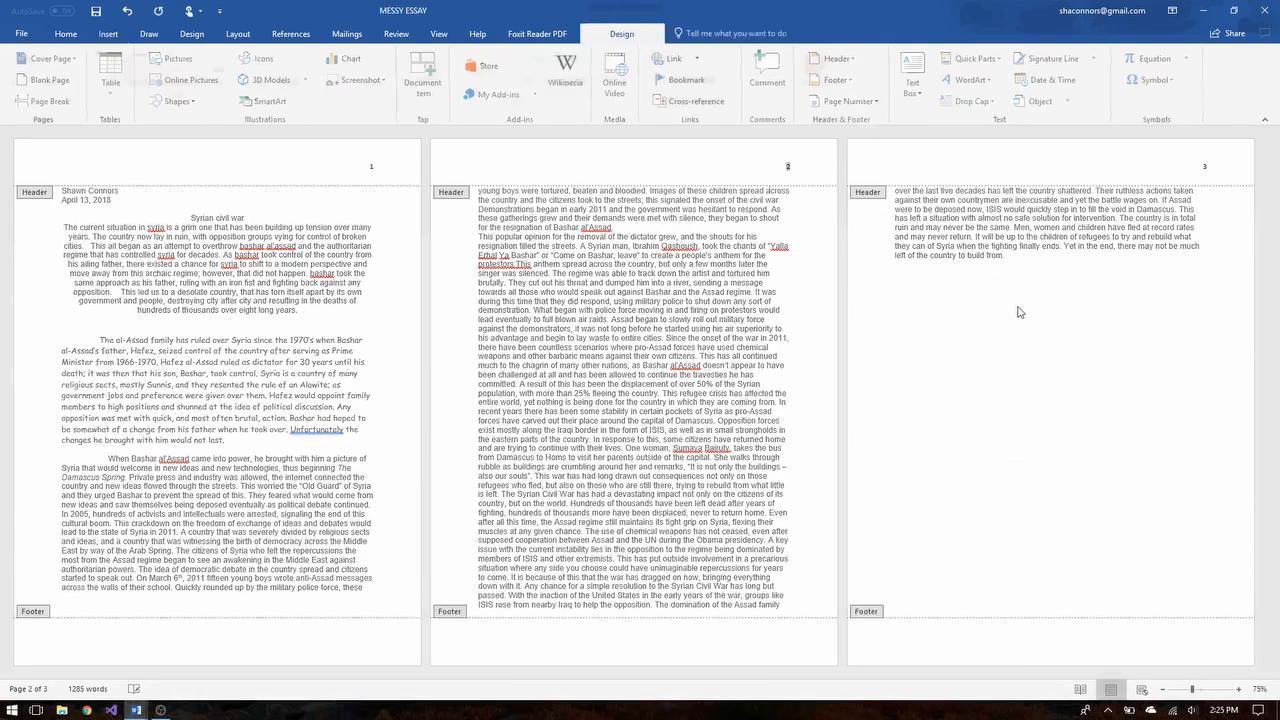
Step: Add the author's surname before the page number in the header, keeping both on one line, and close the header
{"action": "left_click", "coordinate": [786, 166]}
{"action": "type", "text": "Connors"}
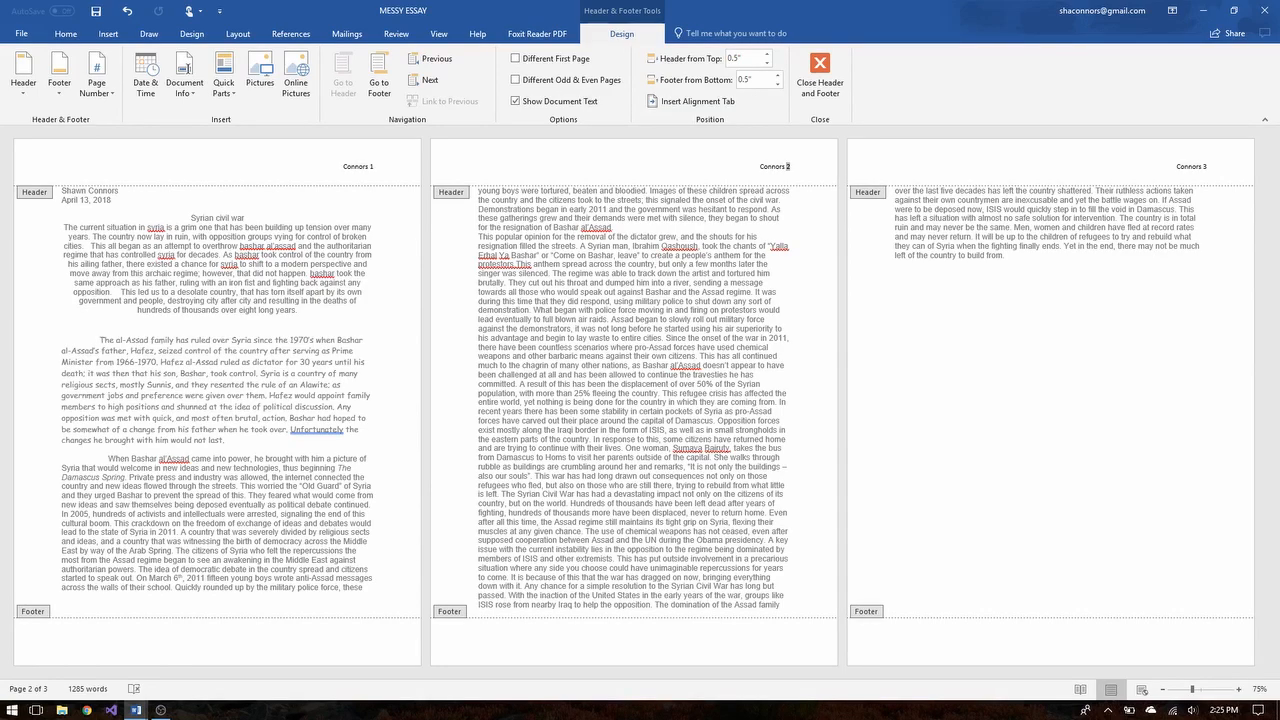
{"action": "key", "text": "Return"}
{"action": "key", "text": "BackSpace"}
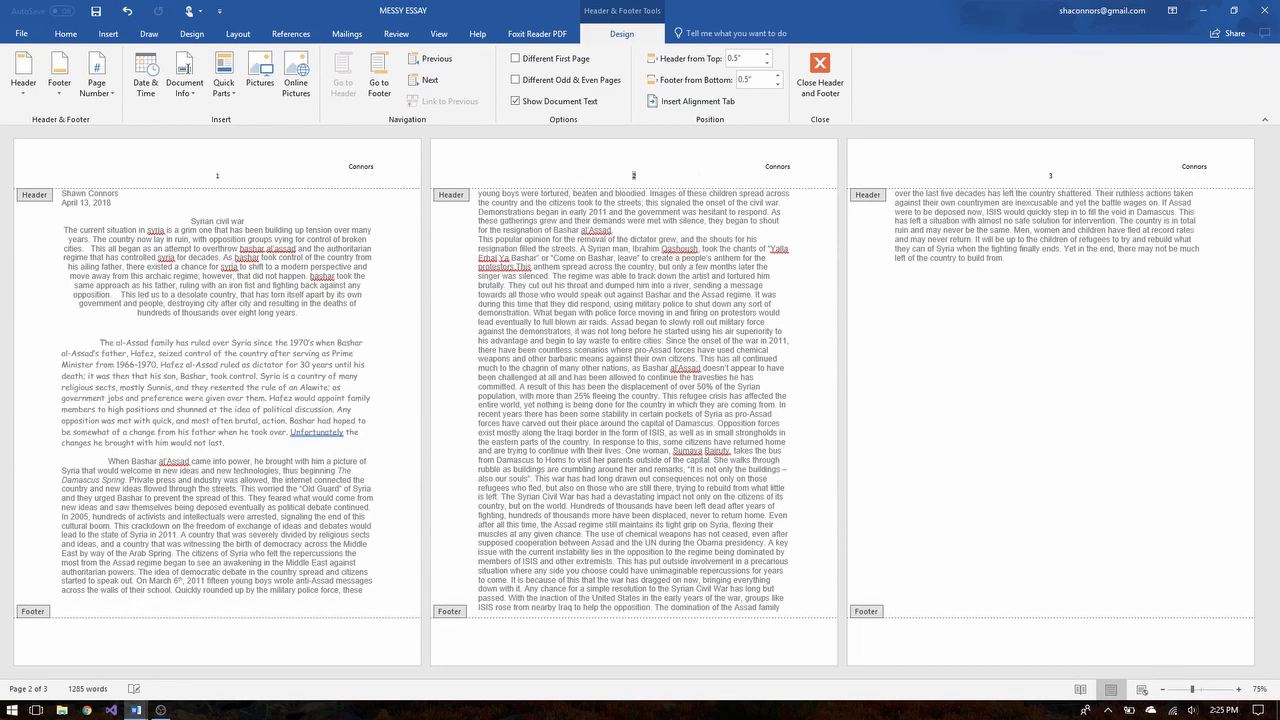
{"action": "key", "text": "BackSpace"}
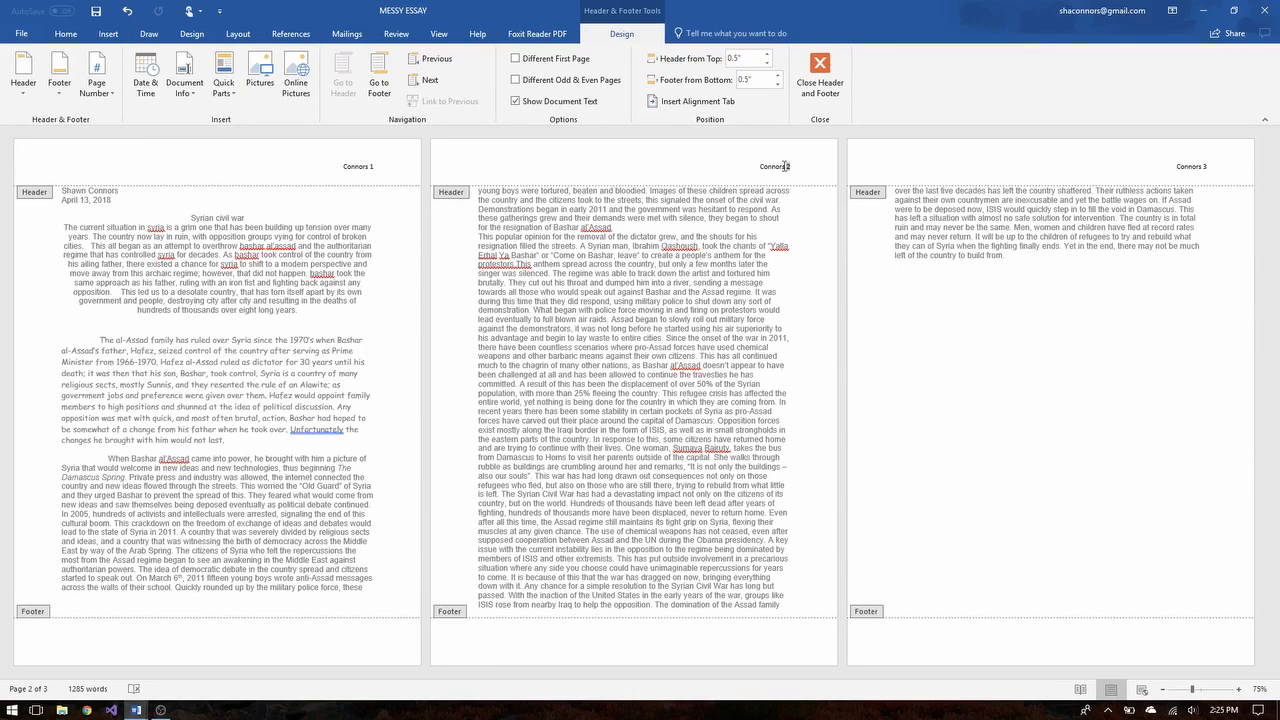
{"action": "left_click", "coordinate": [829, 92]}
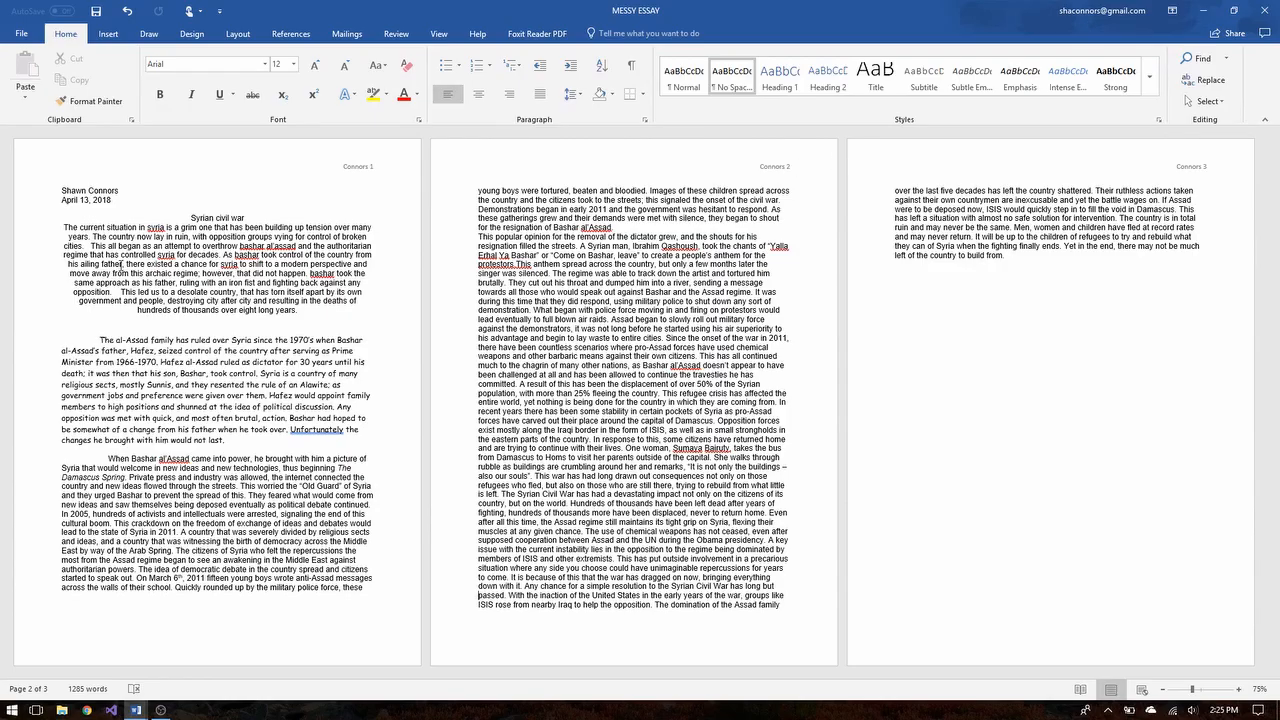
Step: Clear the date line below the author's name and re-enter it as "April 13, 2018", followed by a new line
{"action": "scroll", "coordinate": [162, 238], "scroll_direction": "up", "scroll_amount": 2}
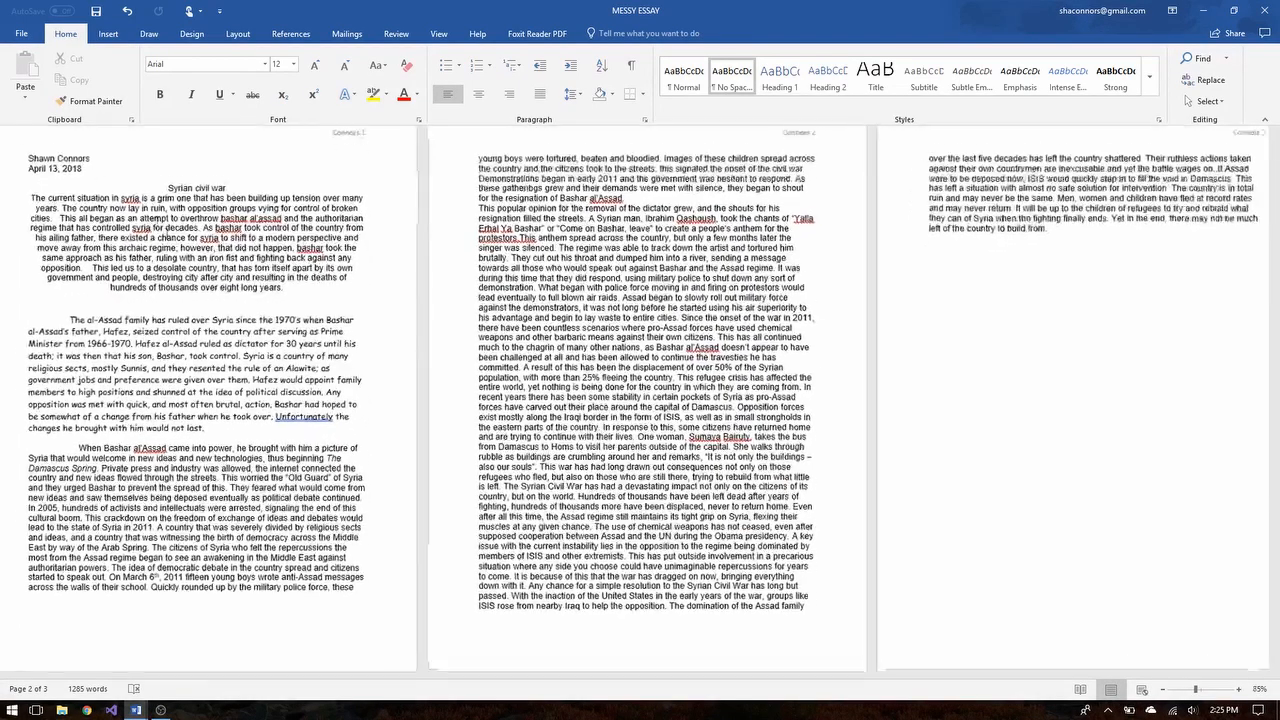
{"action": "scroll", "coordinate": [162, 238], "scroll_direction": "up", "scroll_amount": 2}
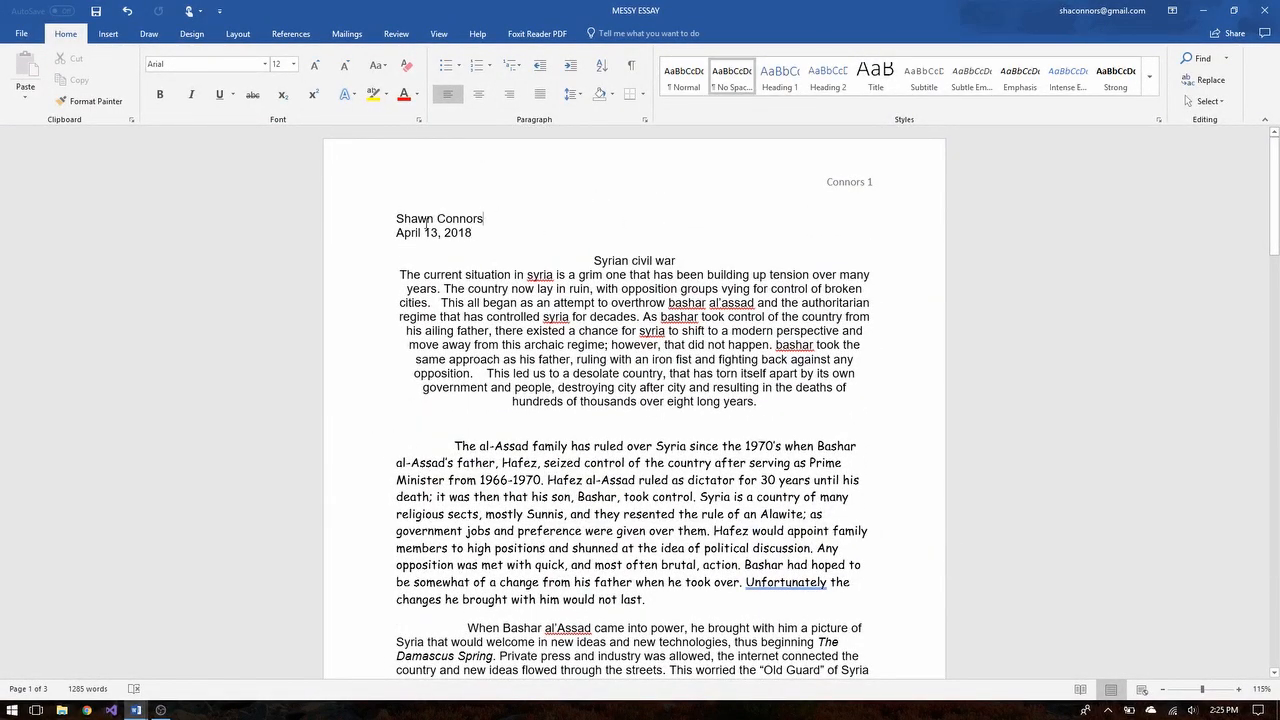
{"action": "left_click_drag", "start_coordinate": [484, 234], "coordinate": [416, 234]}
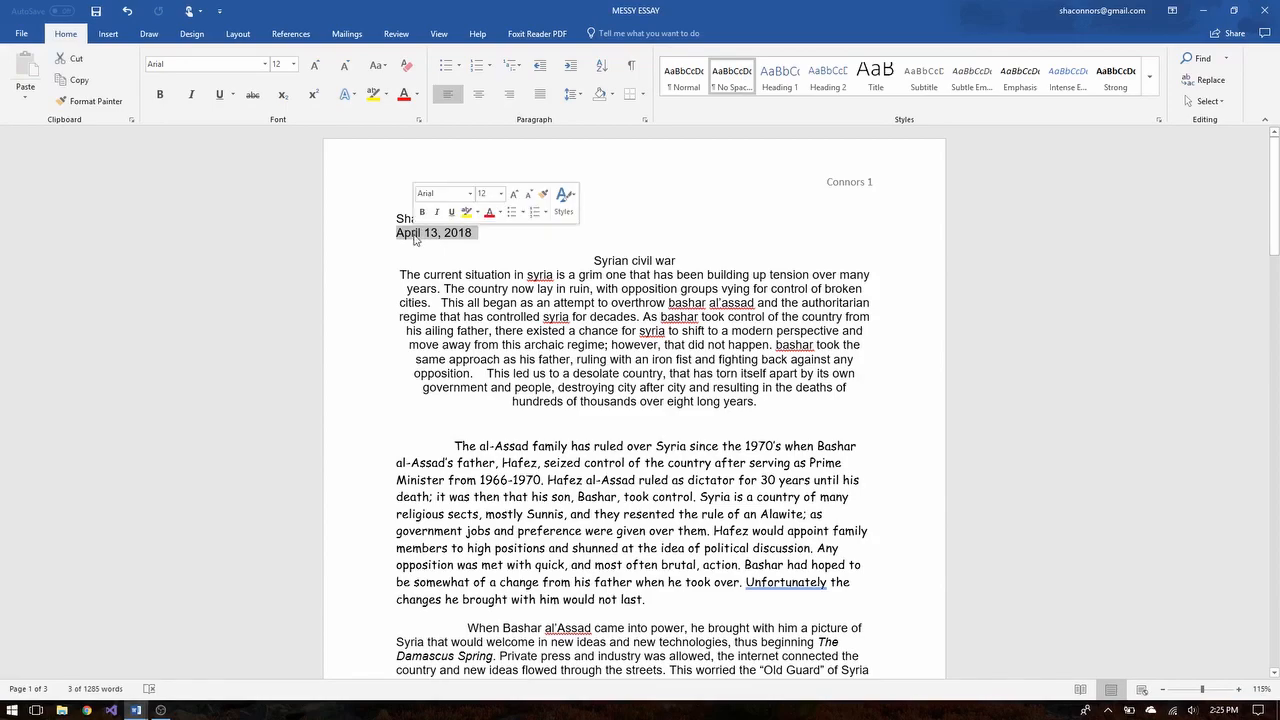
{"action": "key", "text": "BackSpace"}
{"action": "key", "text": "BackSpace"}
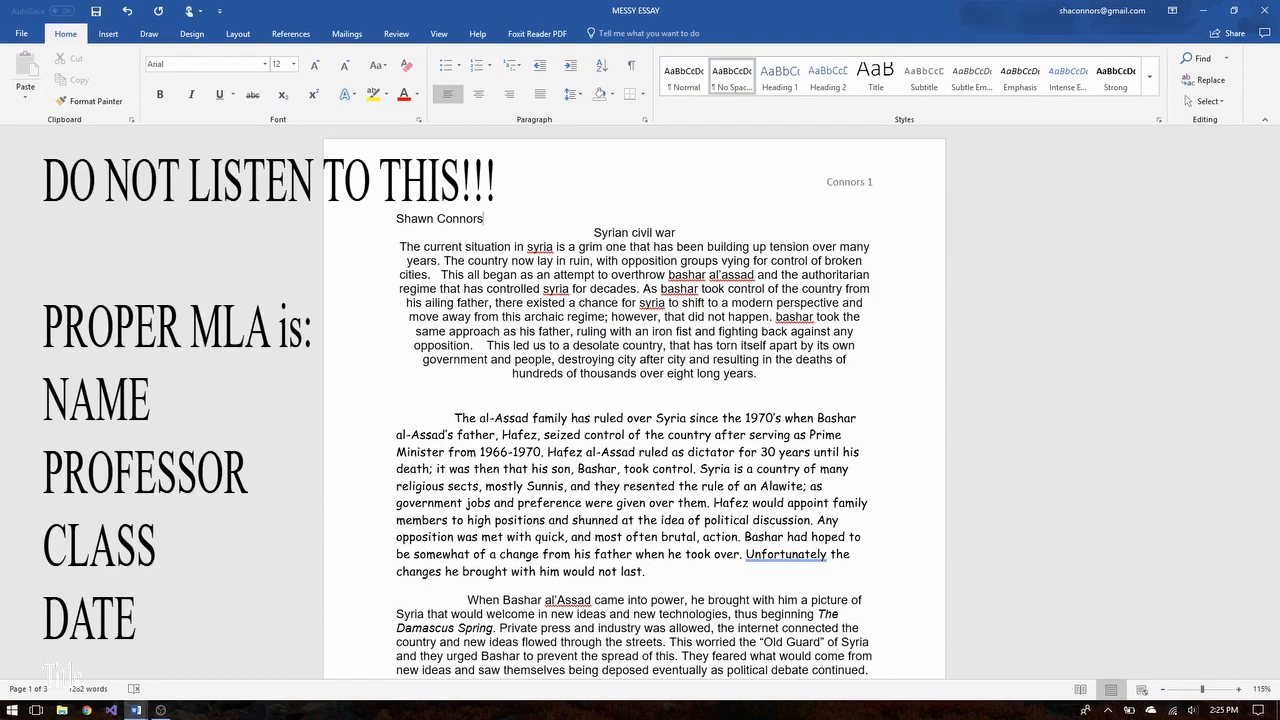
{"action": "key", "text": "Return"}
{"action": "type", "text": "A"}
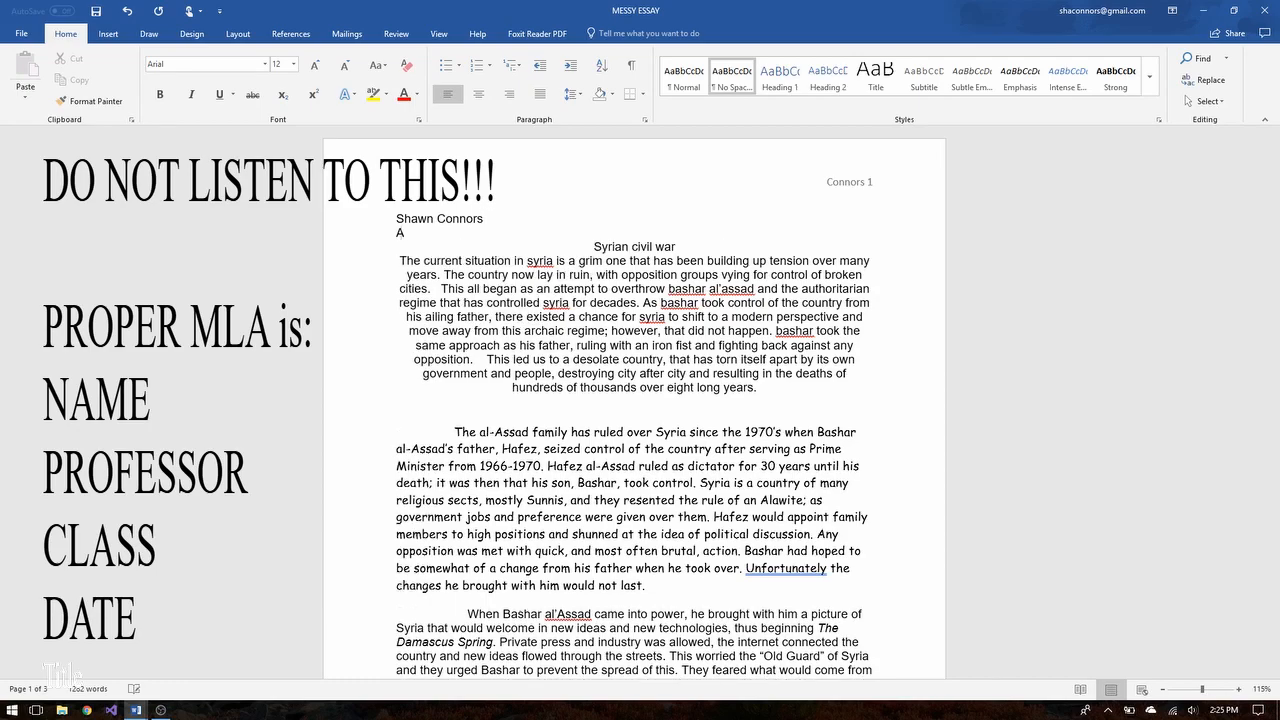
{"action": "type", "text": "pril 13, 2018"}
{"action": "key", "text": "Return"}
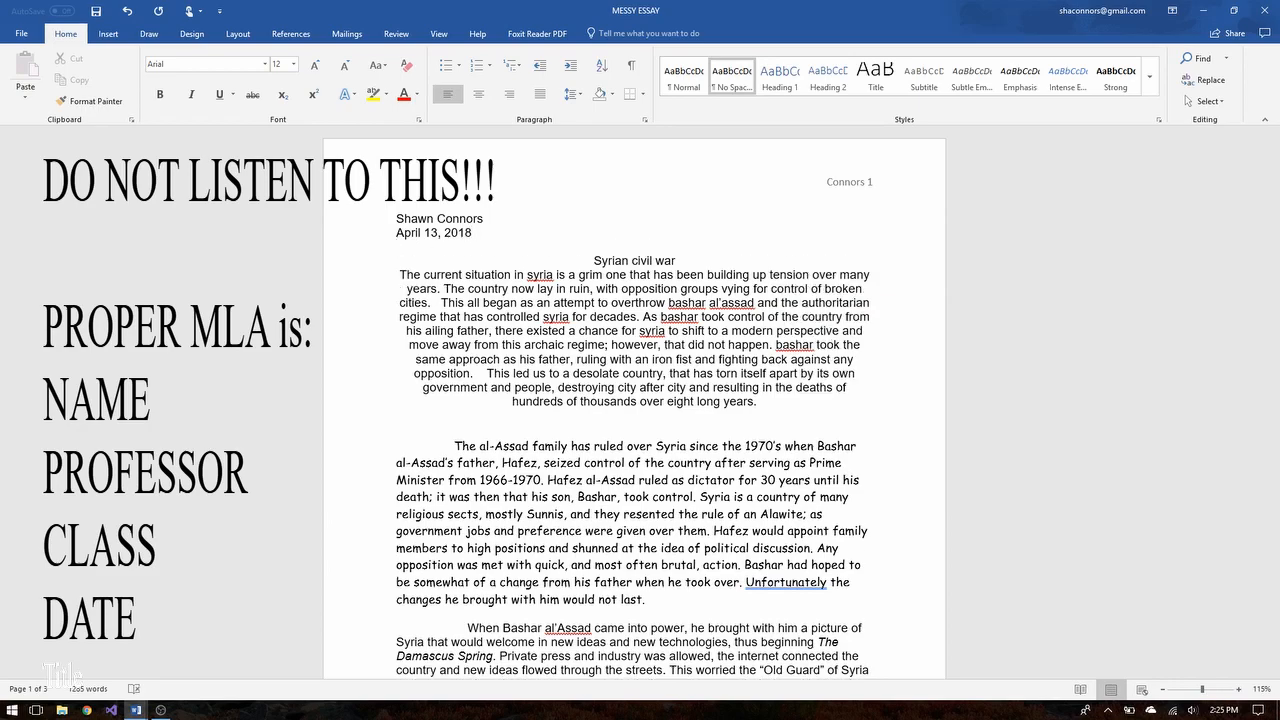
Step: Add a course line "ENG-111" and a line with the professor's title and name below the date
{"action": "type", "text": "ENG-1111"}
{"action": "key", "text": "BackSpace"}
{"action": "key", "text": "Return"}
{"action": "type", "text": "Professor"}
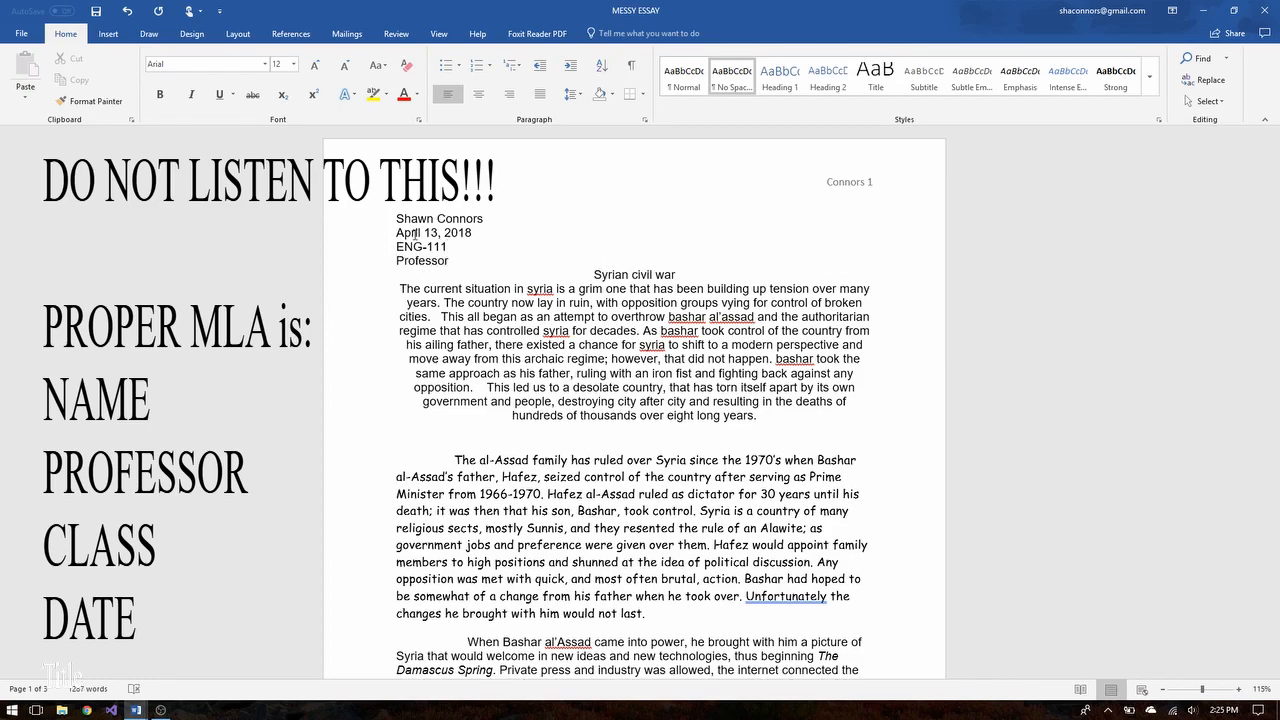
{"action": "type", "text": " Sasquatch"}
{"action": "left_click", "coordinate": [537, 302]}
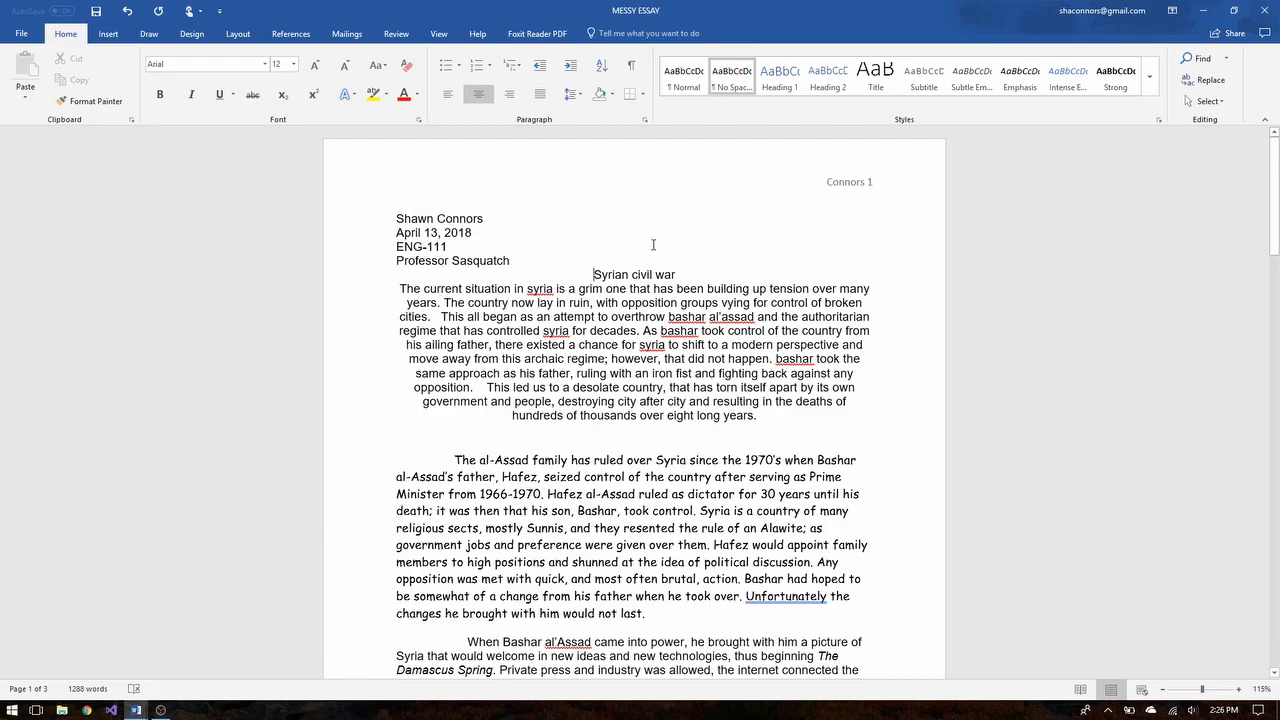
{"action": "scroll", "coordinate": [595, 268], "scroll_direction": "down", "scroll_amount": 1}
{"action": "left_click", "coordinate": [595, 253]}
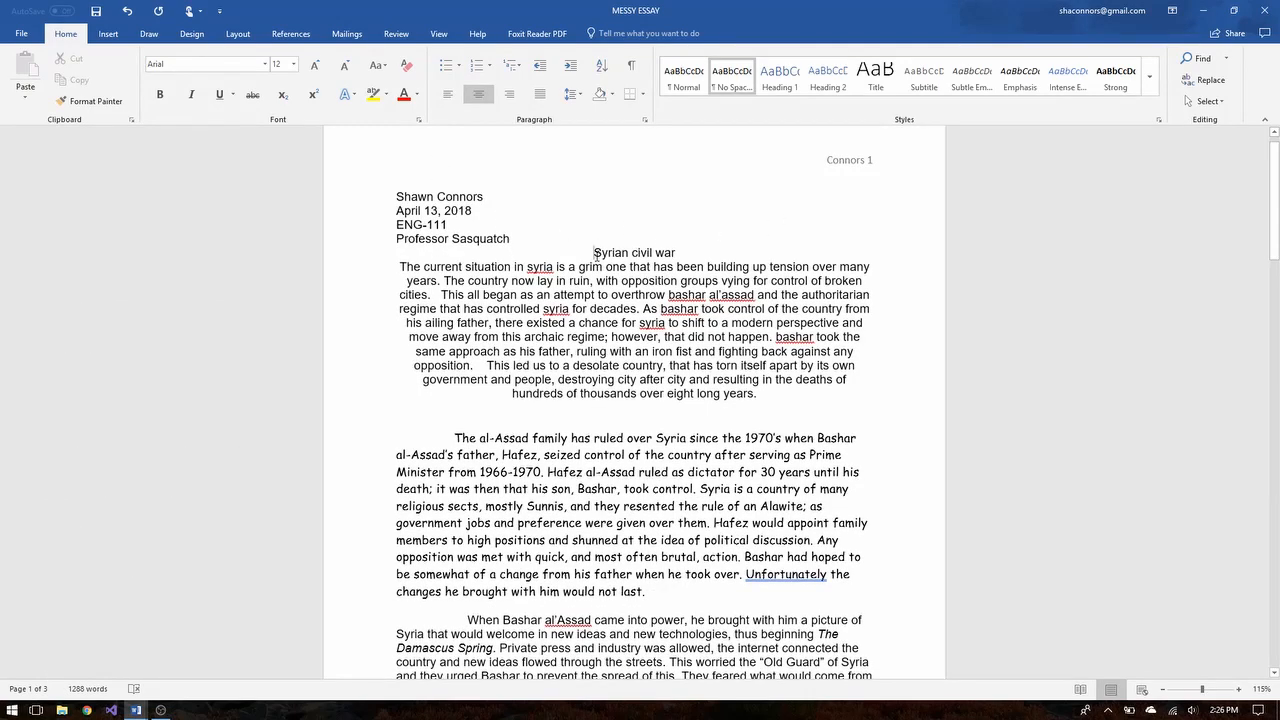
{"action": "left_click_drag", "start_coordinate": [595, 253], "coordinate": [680, 253]}
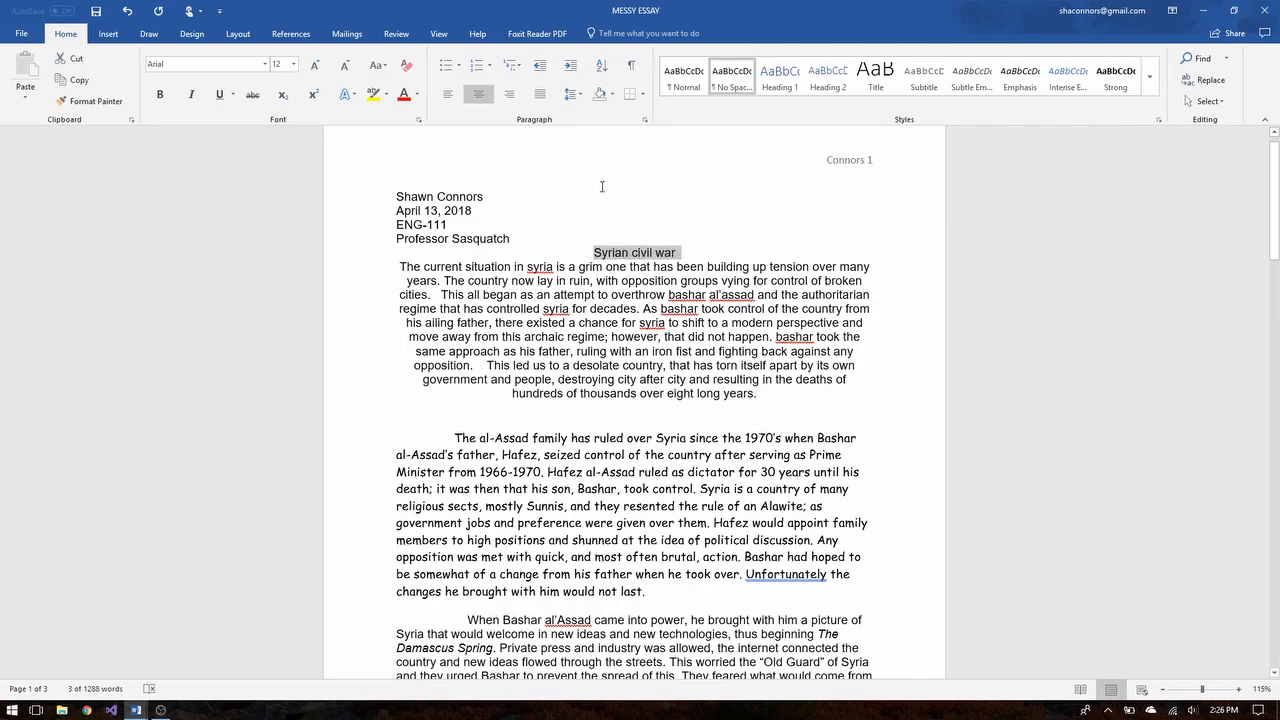
{"action": "left_click", "coordinate": [394, 247]}
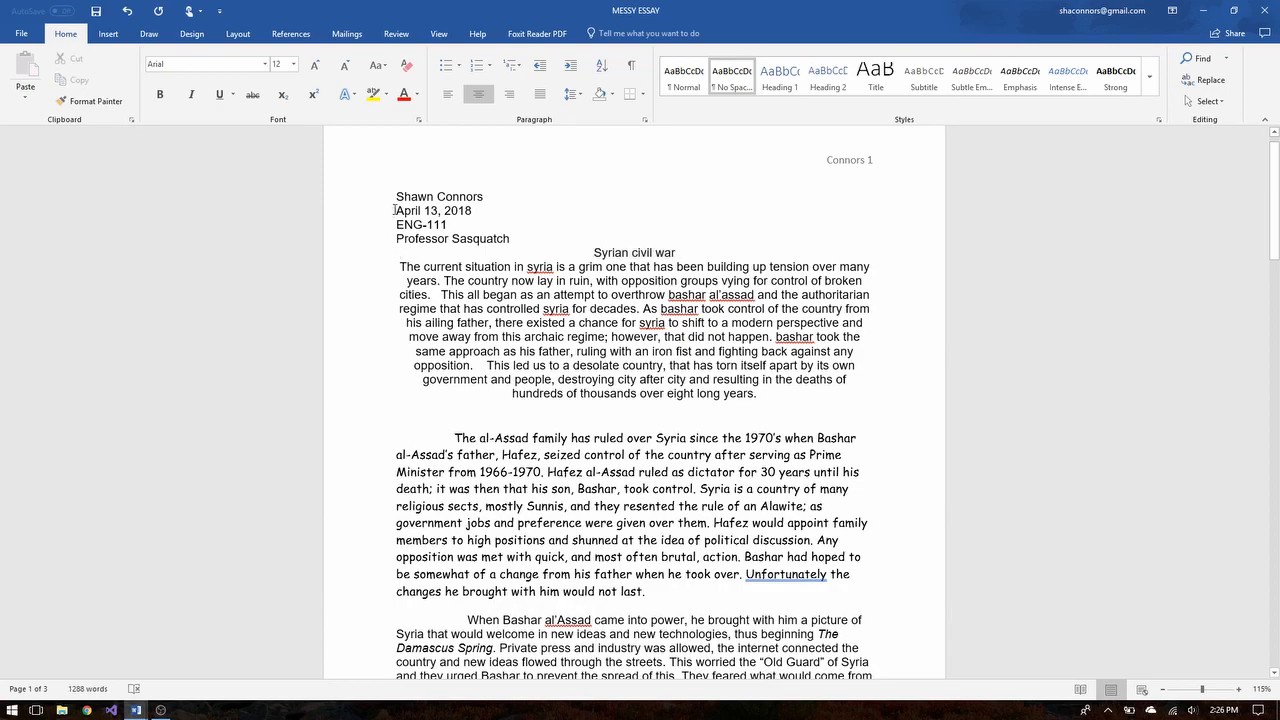
{"action": "scroll", "coordinate": [477, 254], "scroll_direction": "down", "scroll_amount": 2}
{"action": "scroll", "coordinate": [475, 257], "scroll_direction": "up", "scroll_amount": 2}
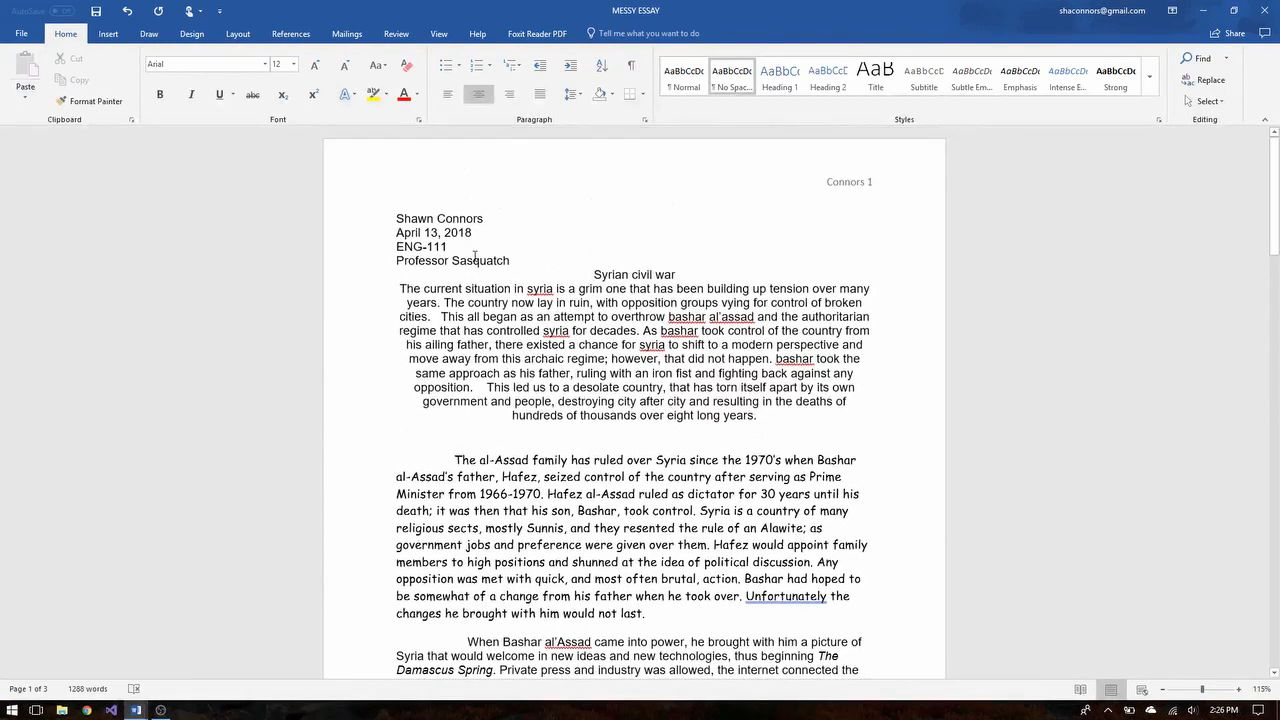
{"action": "triple_click", "coordinate": [606, 274]}
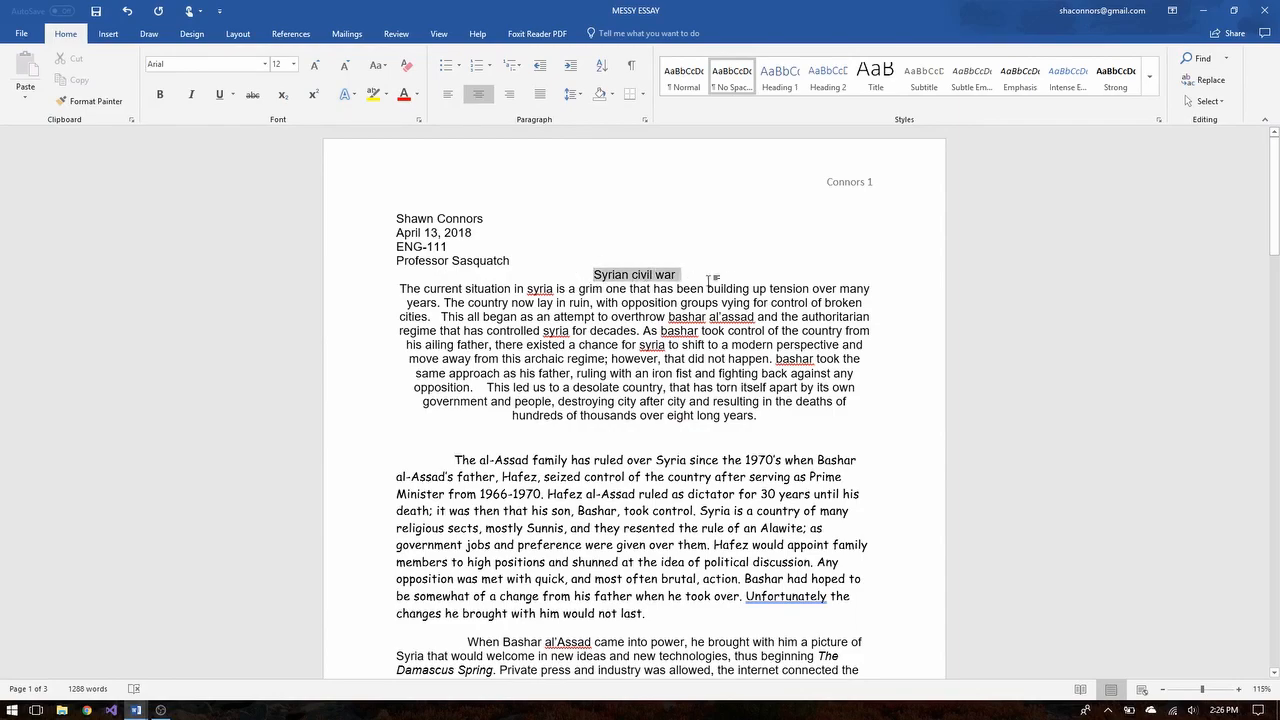
{"action": "left_click_drag", "start_coordinate": [634, 274], "coordinate": [586, 342]}
{"action": "key", "text": "ctrl+z"}
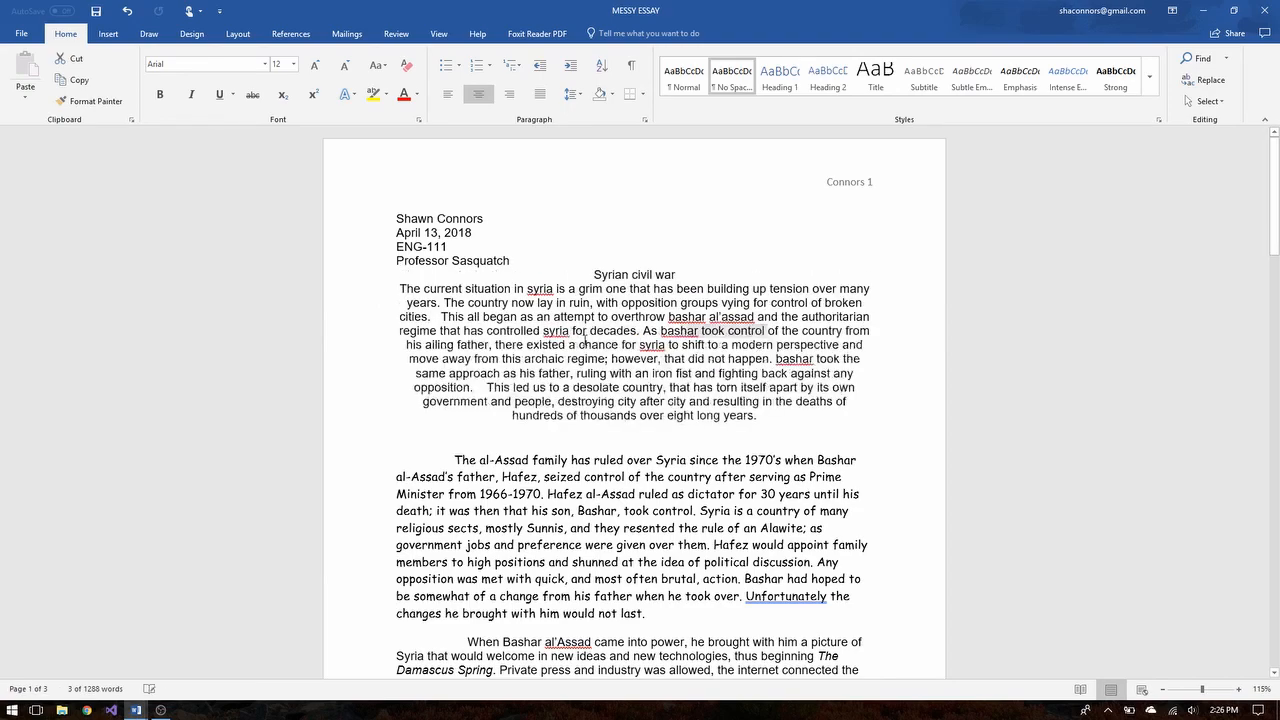
{"action": "left_click", "coordinate": [714, 330]}
{"action": "left_click_drag", "start_coordinate": [768, 417], "coordinate": [608, 273]}
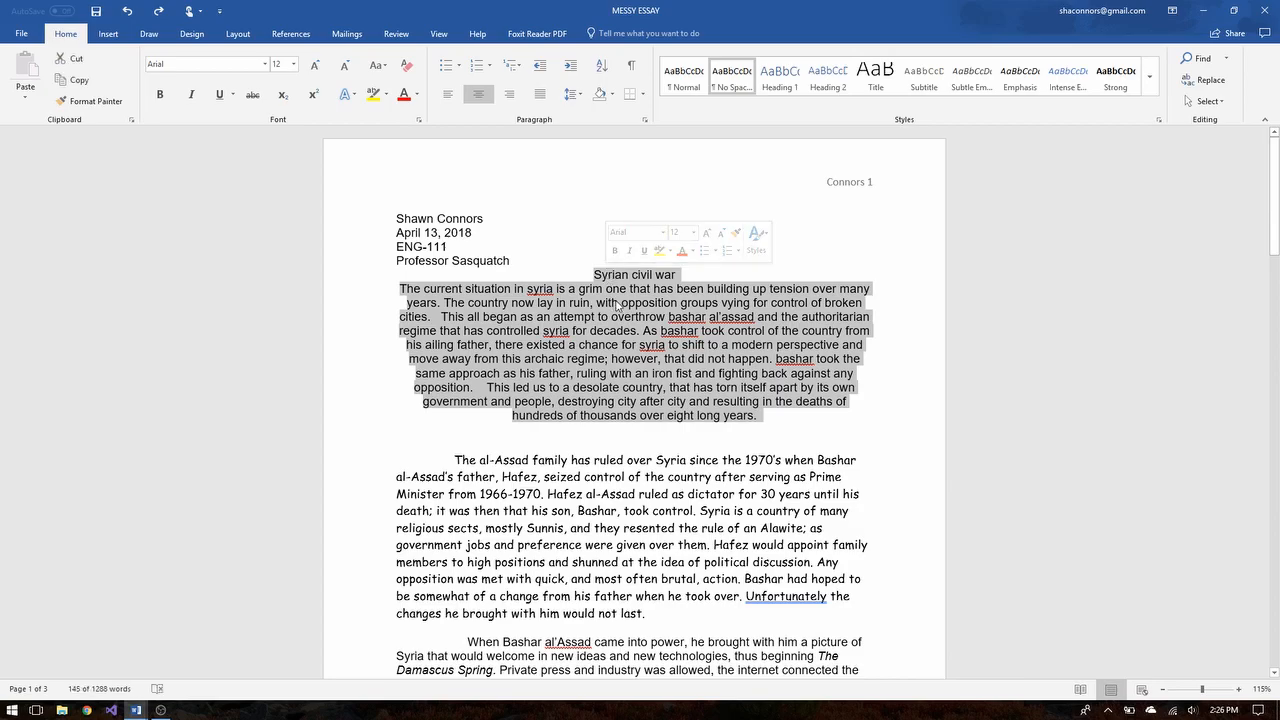
{"action": "left_click", "coordinate": [593, 270]}
Step: Select the entire document and left-align all of its text, from the heading block through the last page
{"action": "scroll", "coordinate": [590, 280], "scroll_direction": "down", "scroll_amount": 3}
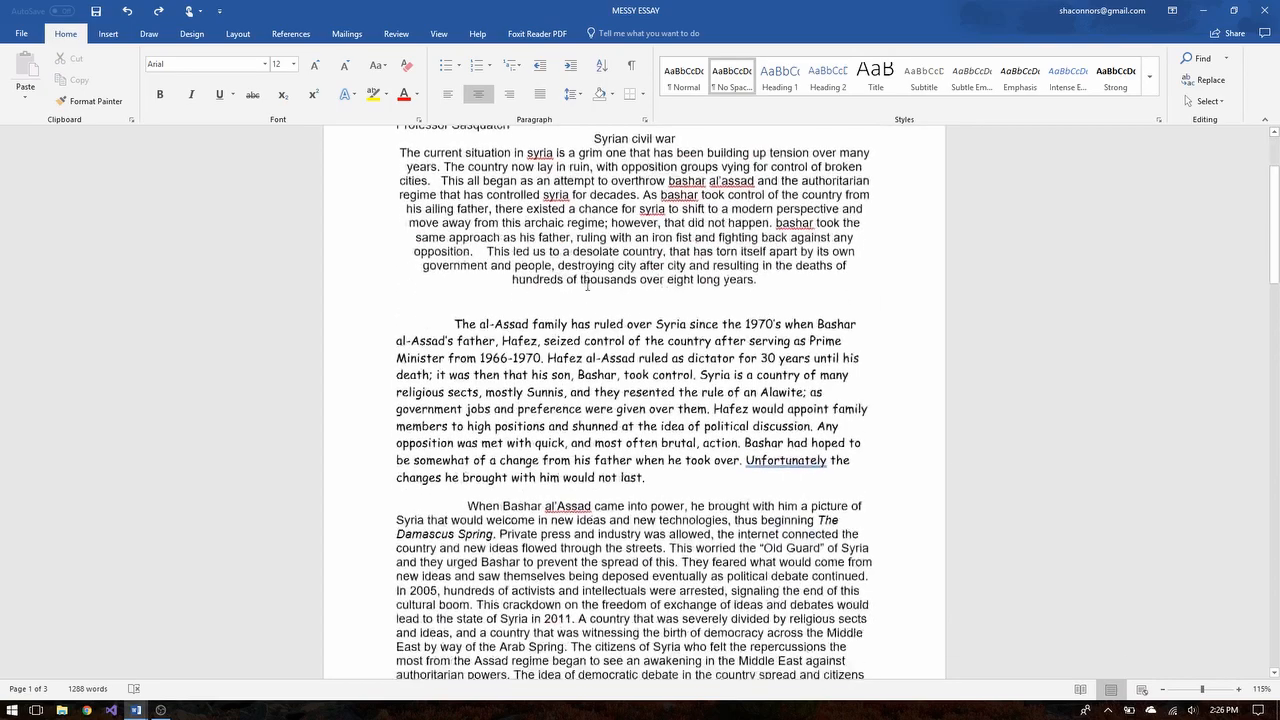
{"action": "scroll", "coordinate": [588, 287], "scroll_direction": "down", "scroll_amount": 2, "text": "ctrl"}
{"action": "scroll", "coordinate": [587, 289], "scroll_direction": "down", "scroll_amount": 2, "text": "ctrl"}
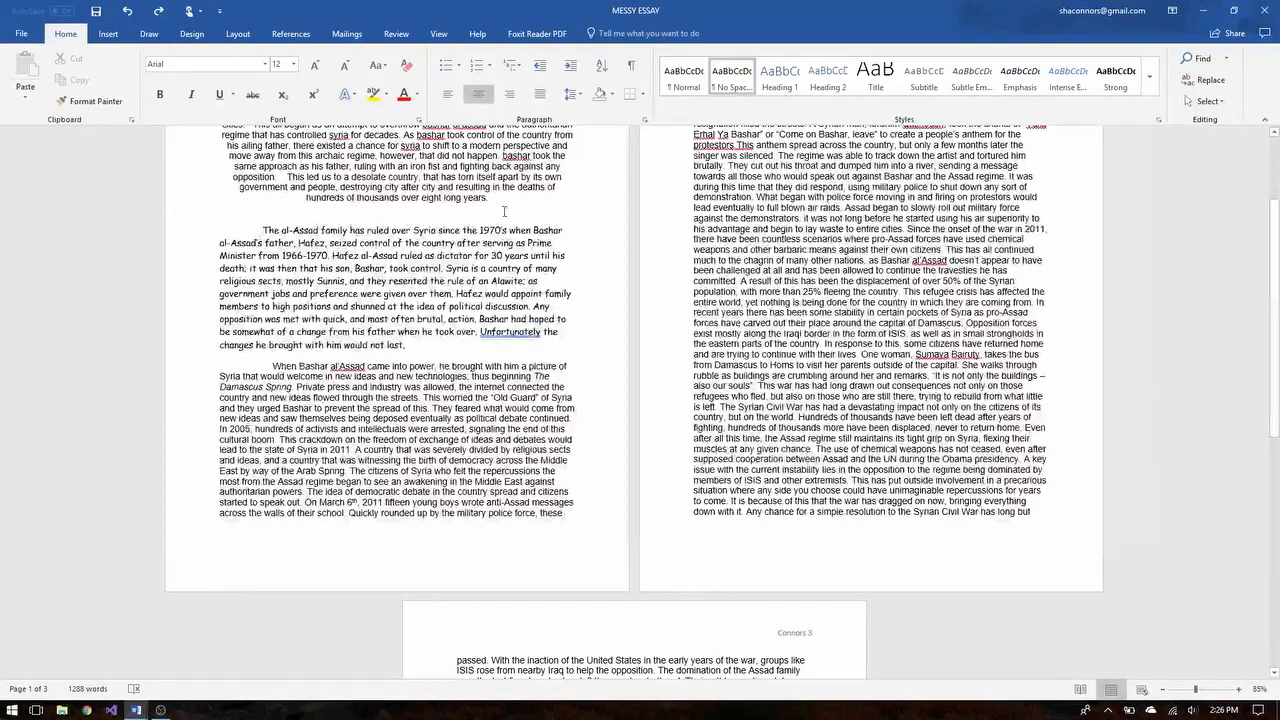
{"action": "scroll", "coordinate": [436, 335], "scroll_direction": "up", "scroll_amount": 2}
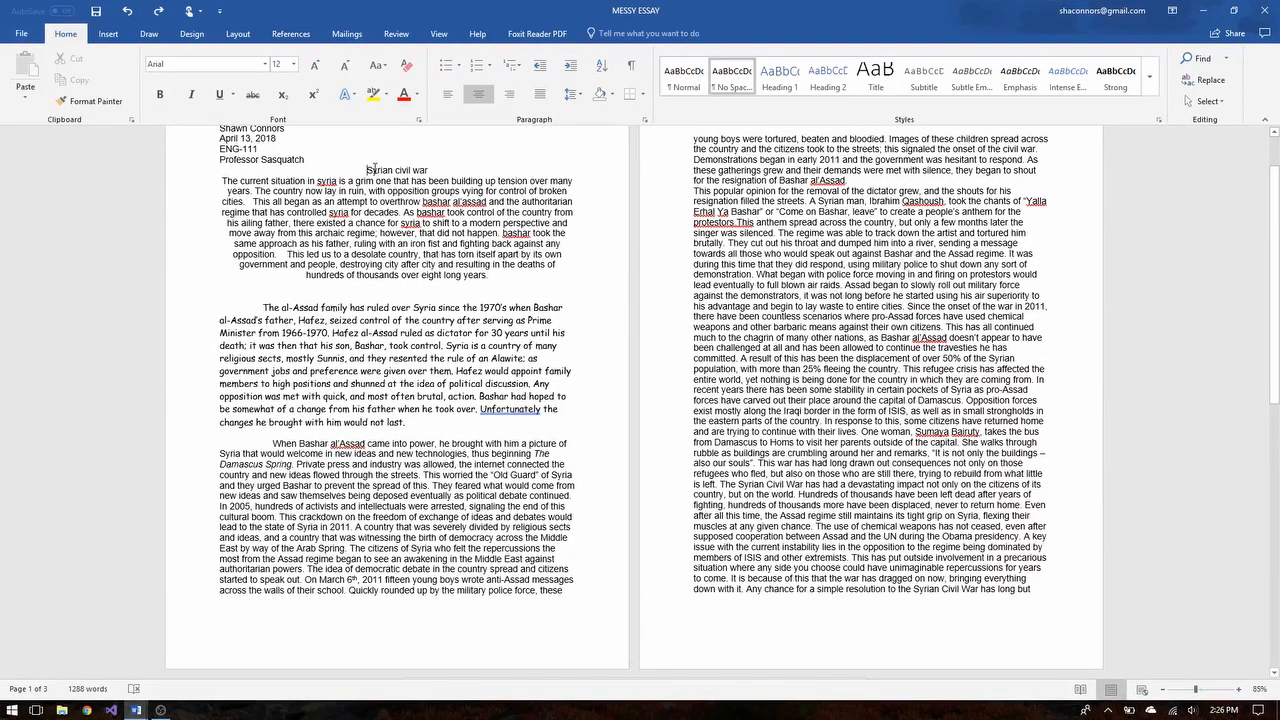
{"action": "left_click_drag", "start_coordinate": [367, 170], "coordinate": [585, 225]}
{"action": "scroll", "coordinate": [583, 224], "scroll_direction": "up", "scroll_amount": 15}
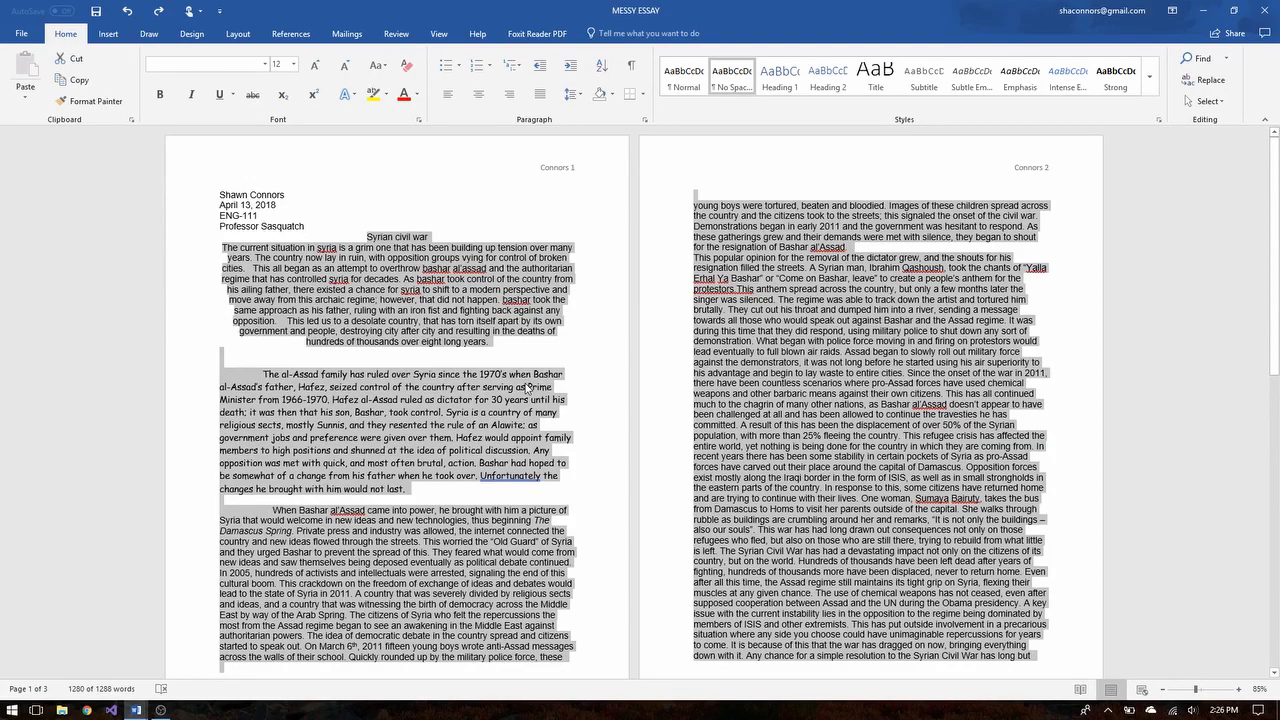
{"action": "key", "text": "ctrl+a"}
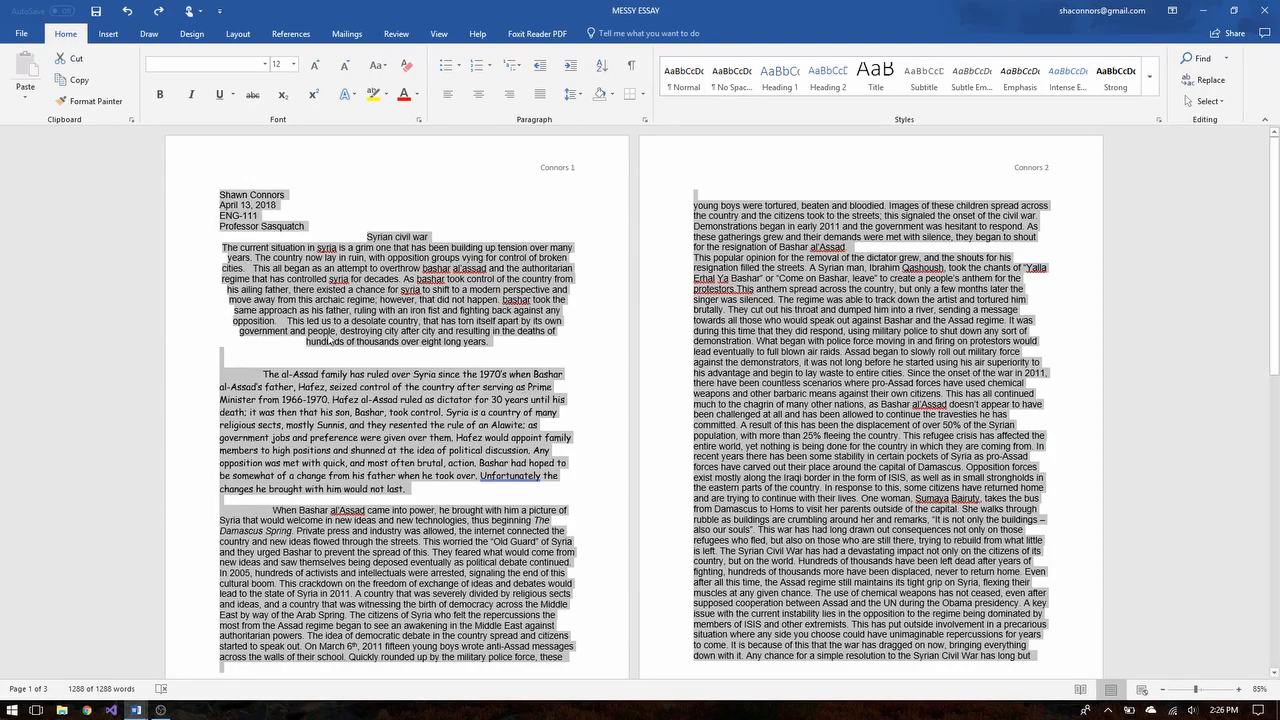
{"action": "scroll", "coordinate": [648, 416], "scroll_direction": "down", "scroll_amount": 7}
{"action": "scroll", "coordinate": [645, 414], "scroll_direction": "up", "scroll_amount": 7}
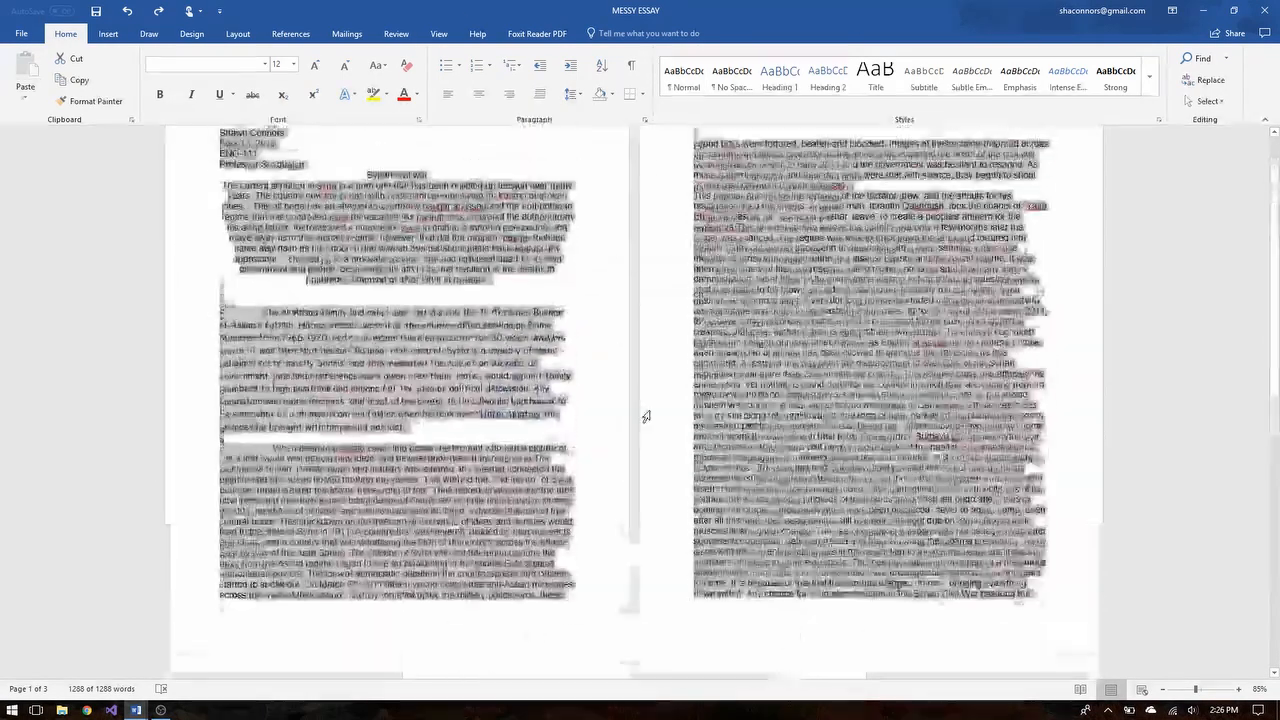
{"action": "left_click", "coordinate": [448, 96]}
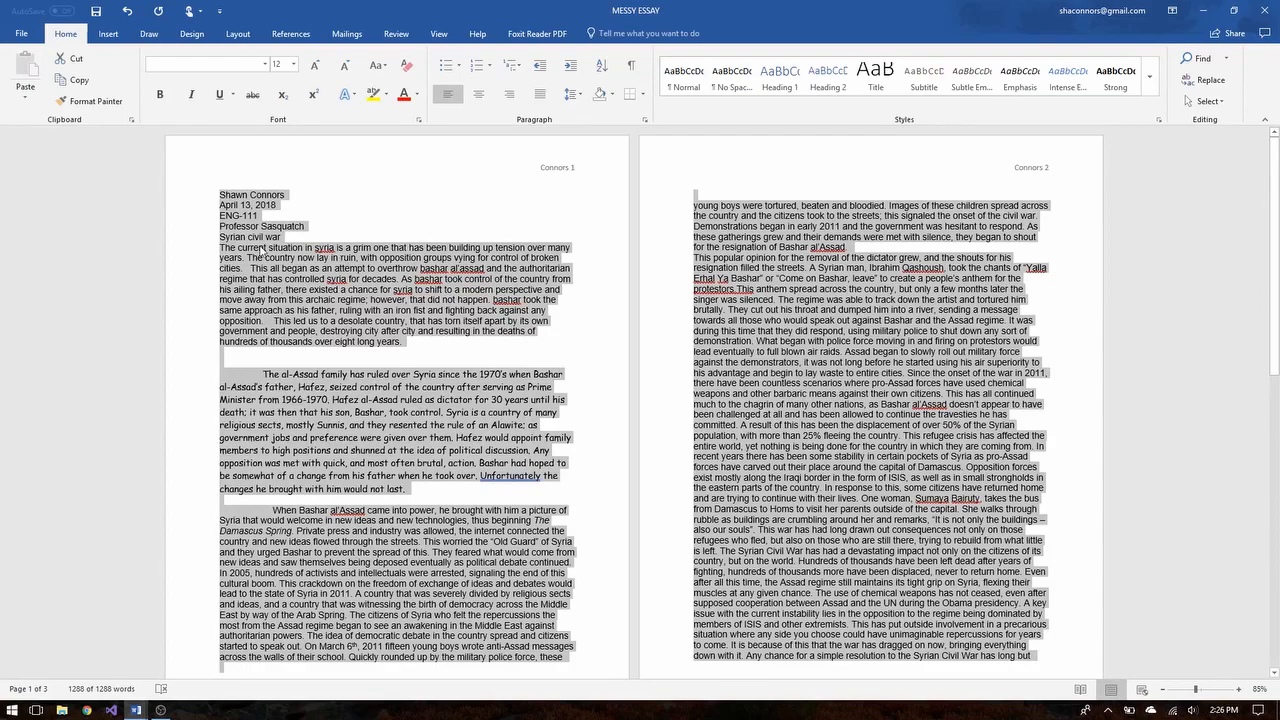
Step: Change the font of the whole selected document to Times New Roman and deselect the text
{"action": "scroll", "coordinate": [323, 345], "scroll_direction": "down", "scroll_amount": 5}
{"action": "scroll", "coordinate": [323, 345], "scroll_direction": "up", "scroll_amount": 5}
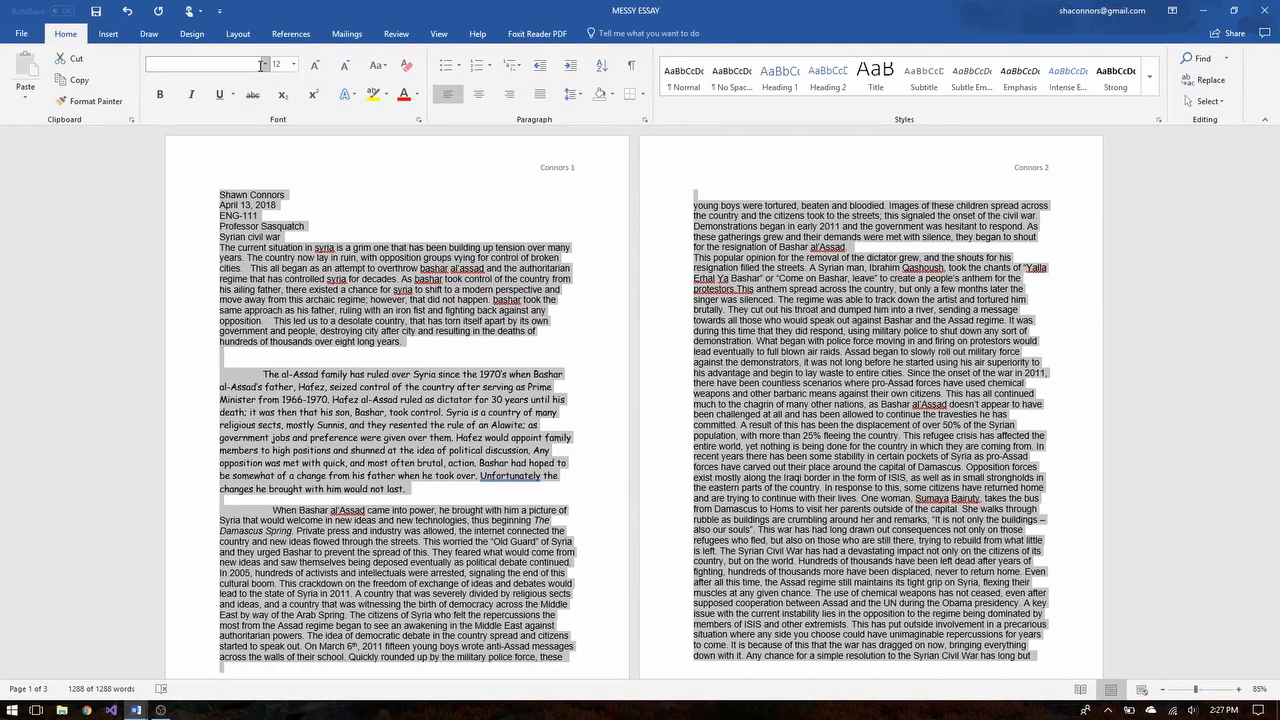
{"action": "left_click", "coordinate": [266, 65]}
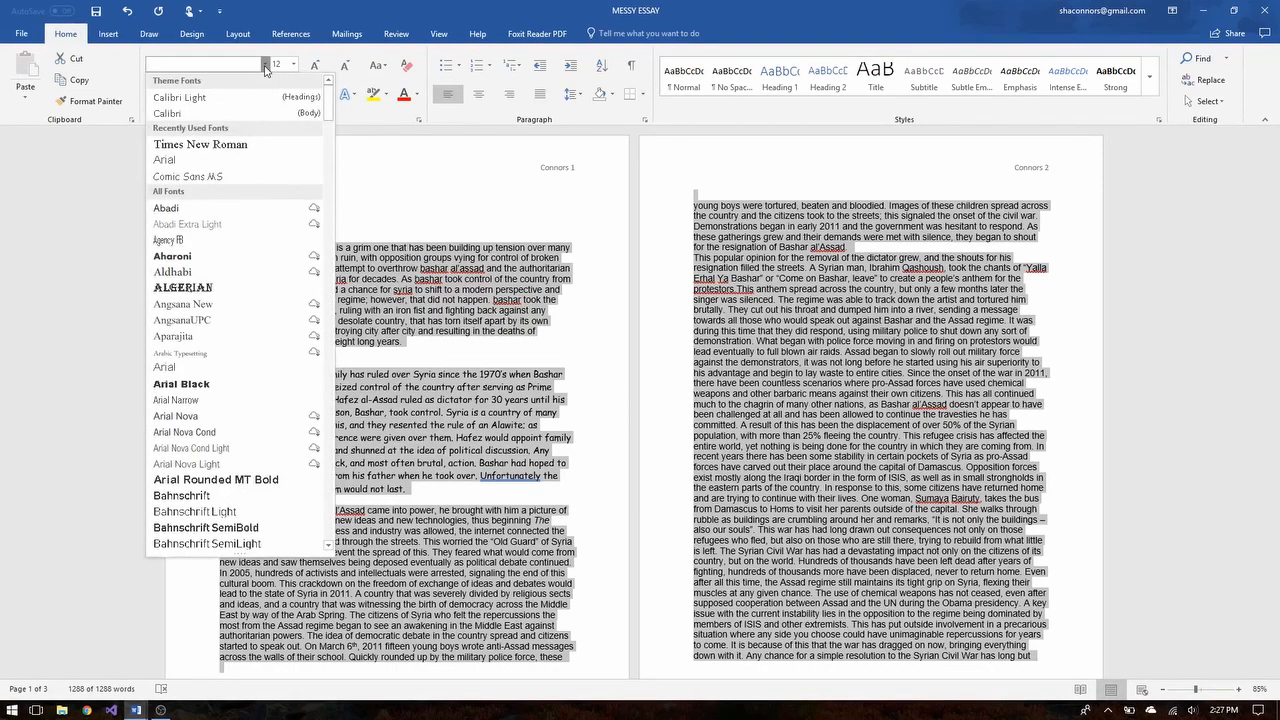
{"action": "left_click", "coordinate": [224, 150]}
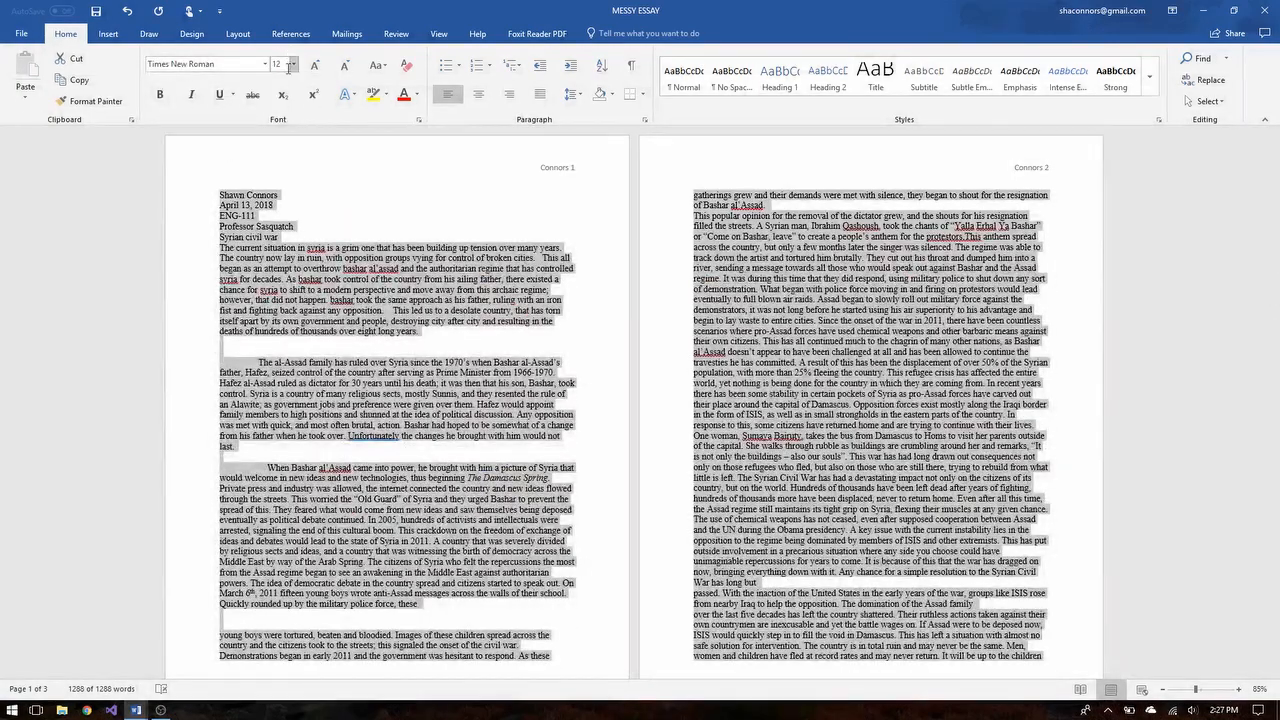
{"action": "left_click", "coordinate": [288, 237]}
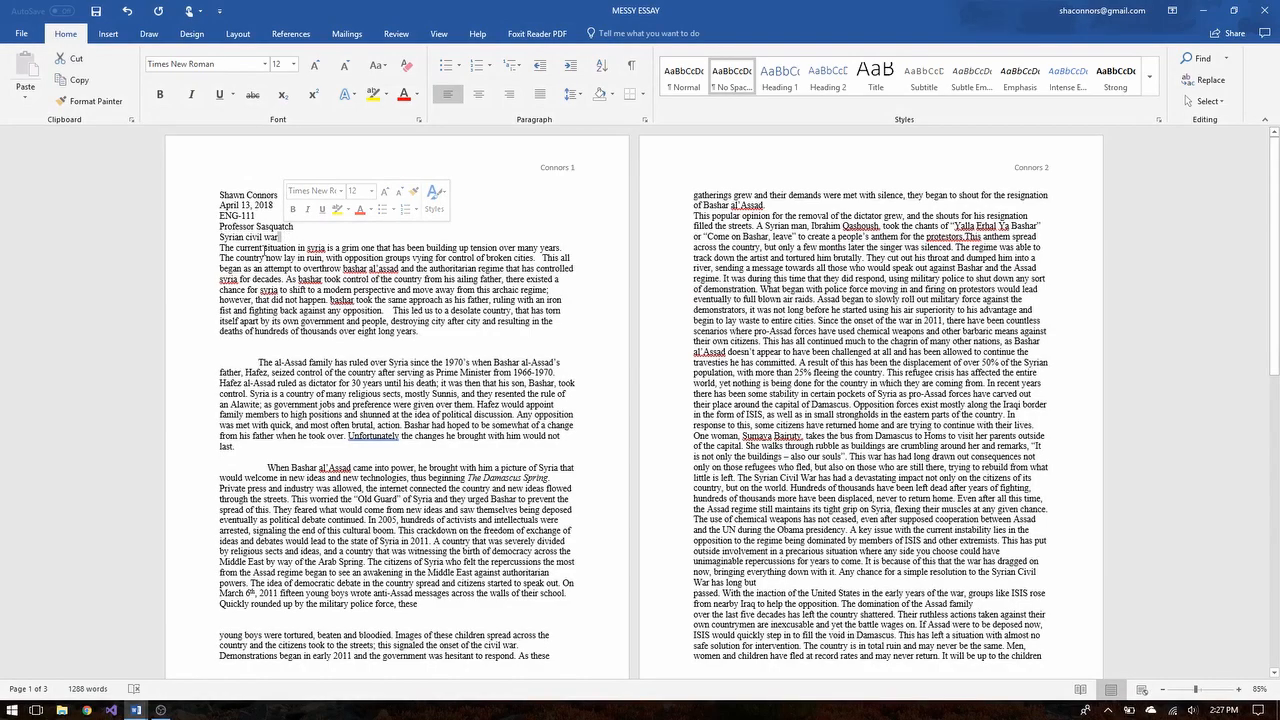
Step: Retype the last two words of the essay title as "Civil War" and add a blank line below the title
{"action": "scroll", "coordinate": [303, 245], "scroll_direction": "up", "scroll_amount": 3}
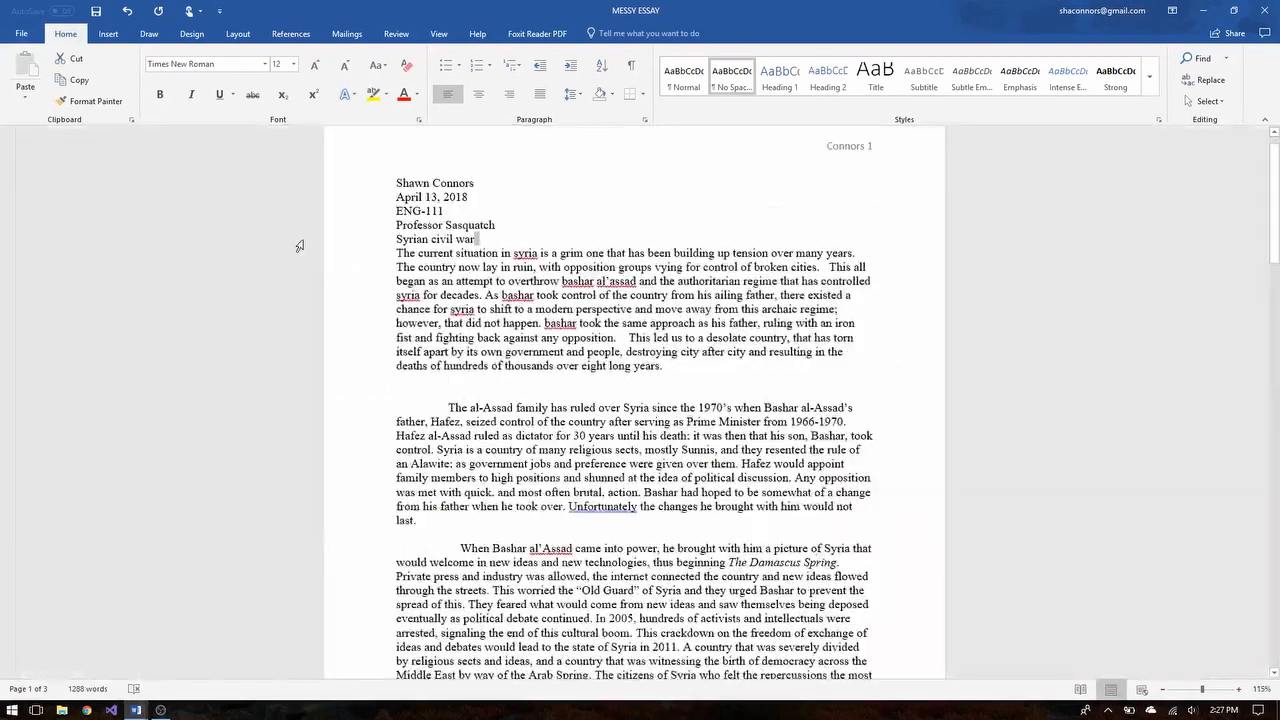
{"action": "left_click", "coordinate": [455, 253]}
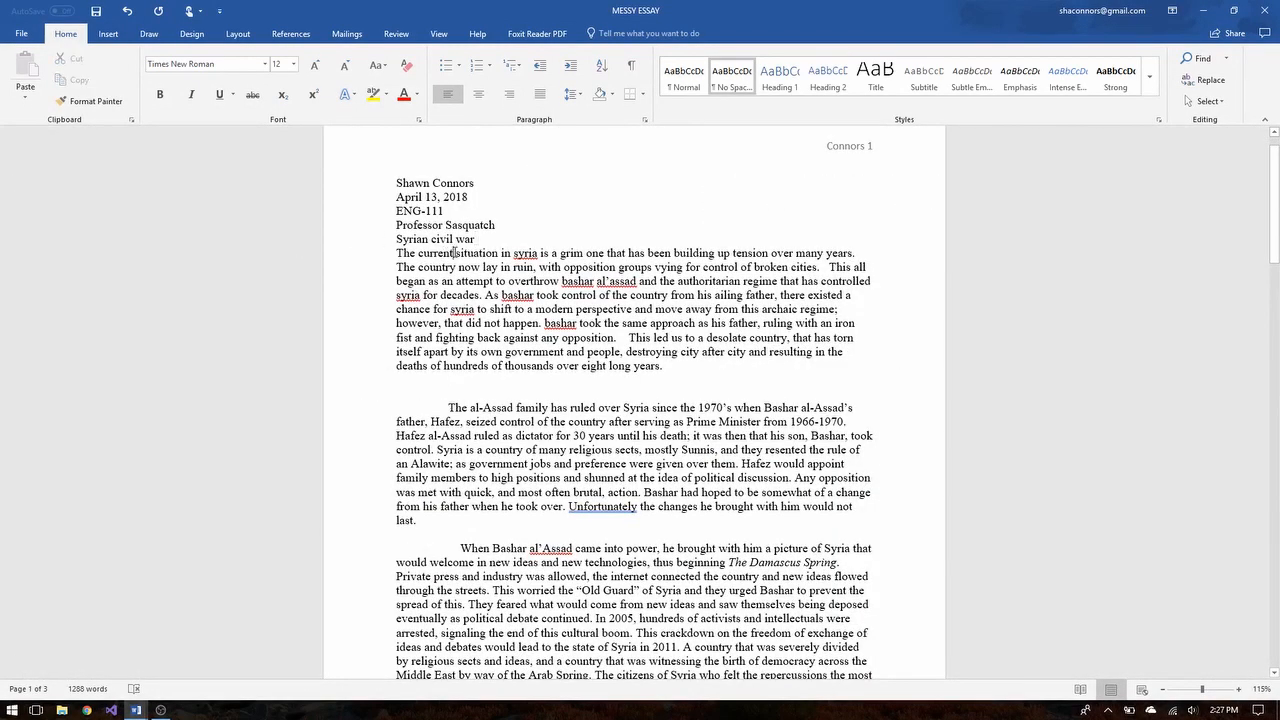
{"action": "left_click", "coordinate": [477, 238]}
{"action": "key", "text": "BackSpace"}
{"action": "key", "text": "BackSpace"}
{"action": "key", "text": "BackSpace"}
{"action": "key", "text": "BackSpace"}
{"action": "key", "text": "BackSpace"}
{"action": "key", "text": "BackSpace"}
{"action": "key", "text": "BackSpace"}
{"action": "key", "text": "BackSpace"}
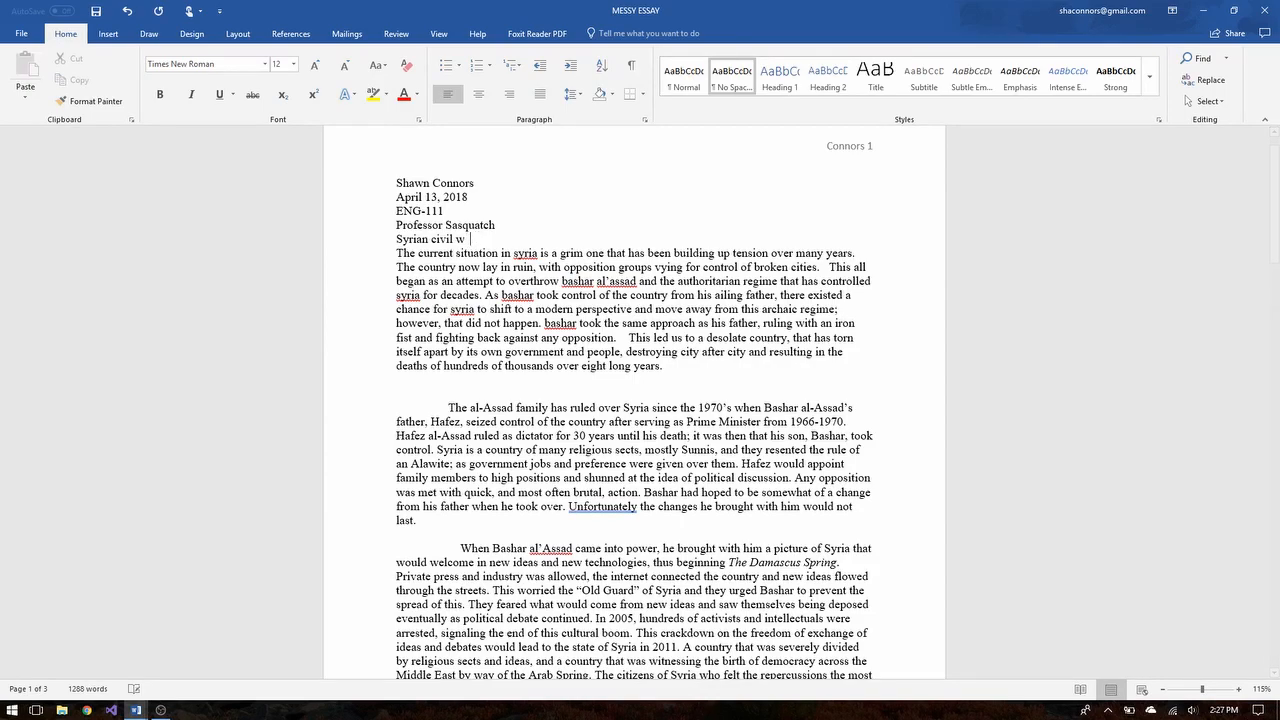
{"action": "type", "text": "Civil War"}
{"action": "key", "text": "Return"}
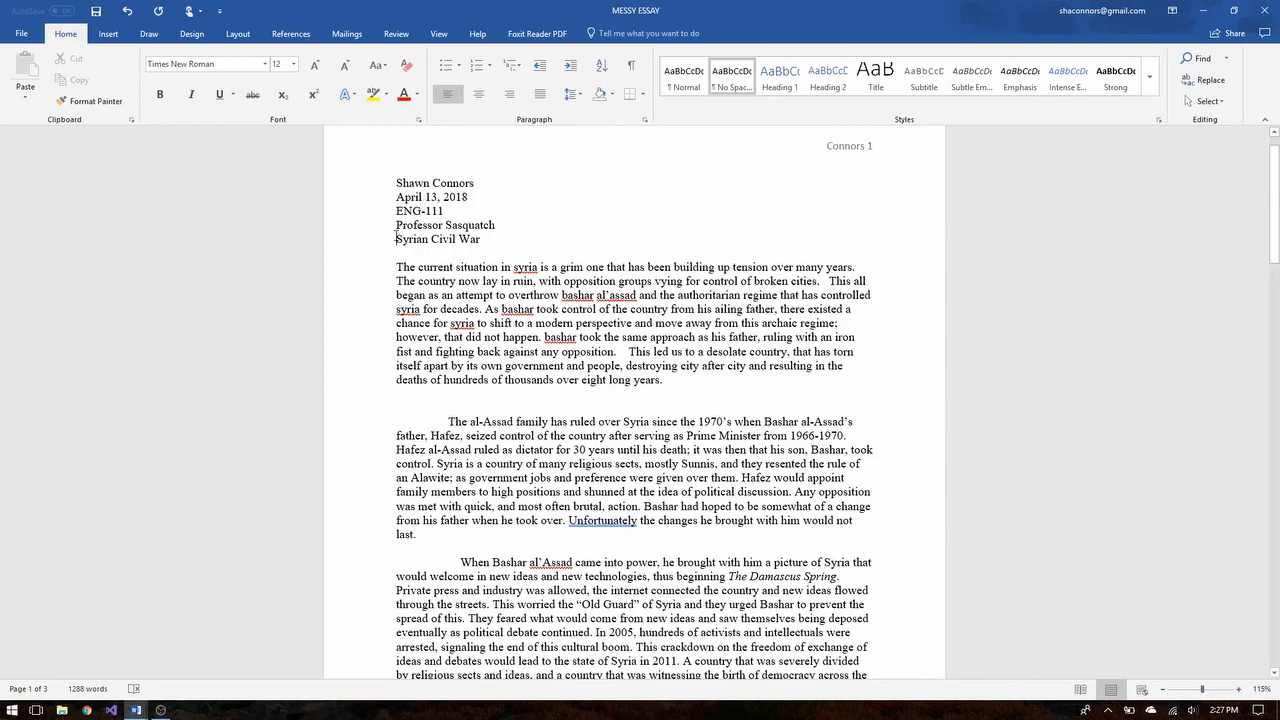
Step: Center the "Syrian Civil War" title line and delete the blank line between it and the first paragraph
{"action": "key", "text": "ctrl+e"}
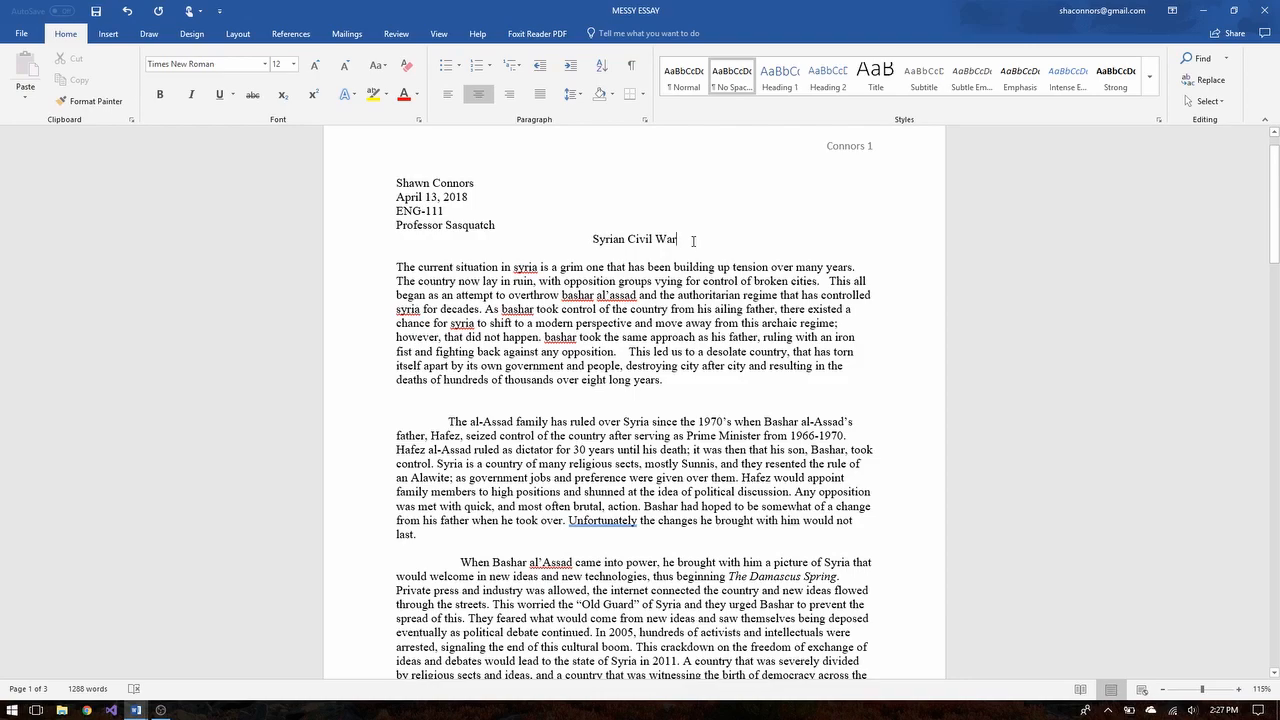
{"action": "key", "text": "Delete"}
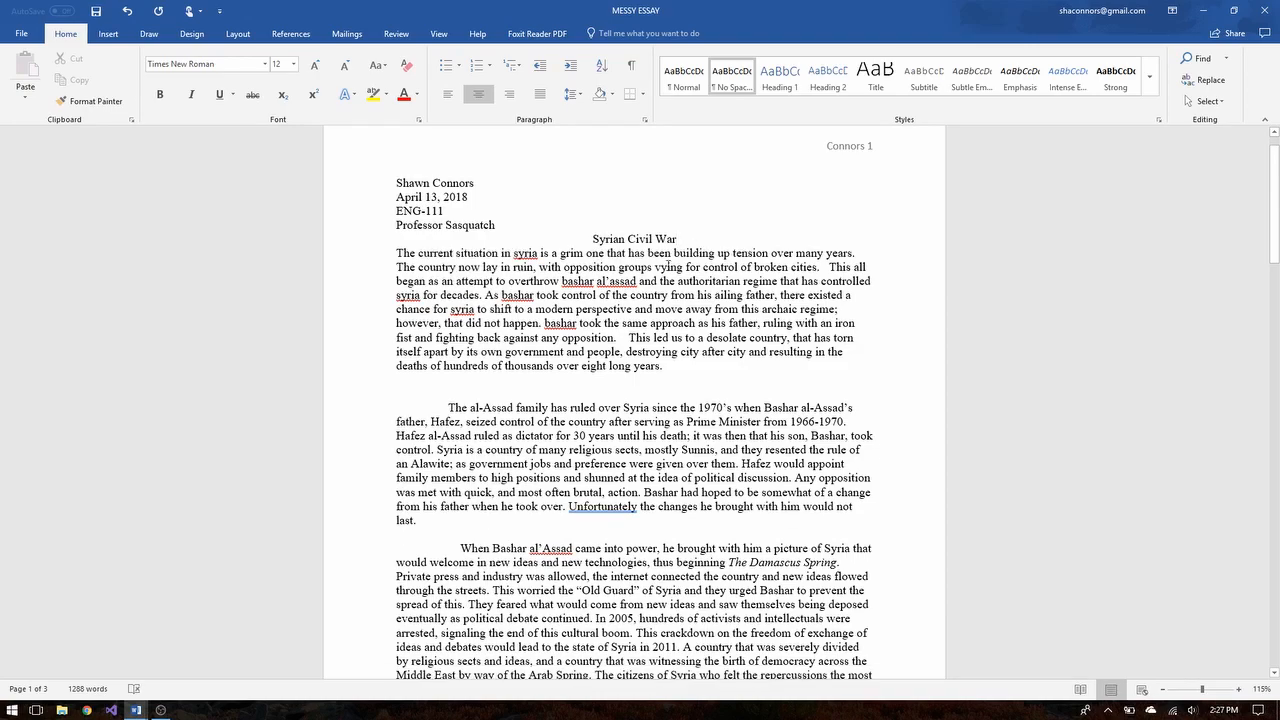
{"action": "left_click", "coordinate": [677, 370]}
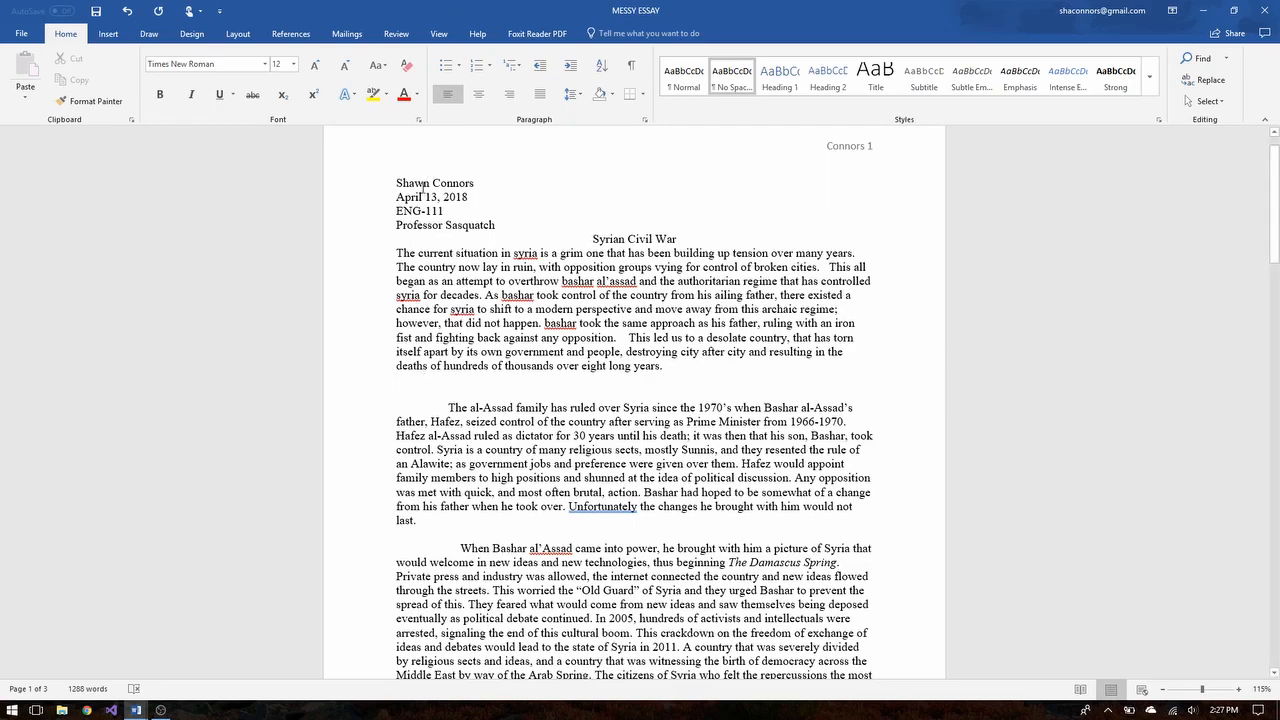
Step: Capitalize "Syria" in the opening sentence of the first paragraph
{"action": "scroll", "coordinate": [384, 296], "scroll_direction": "up", "scroll_amount": 1}
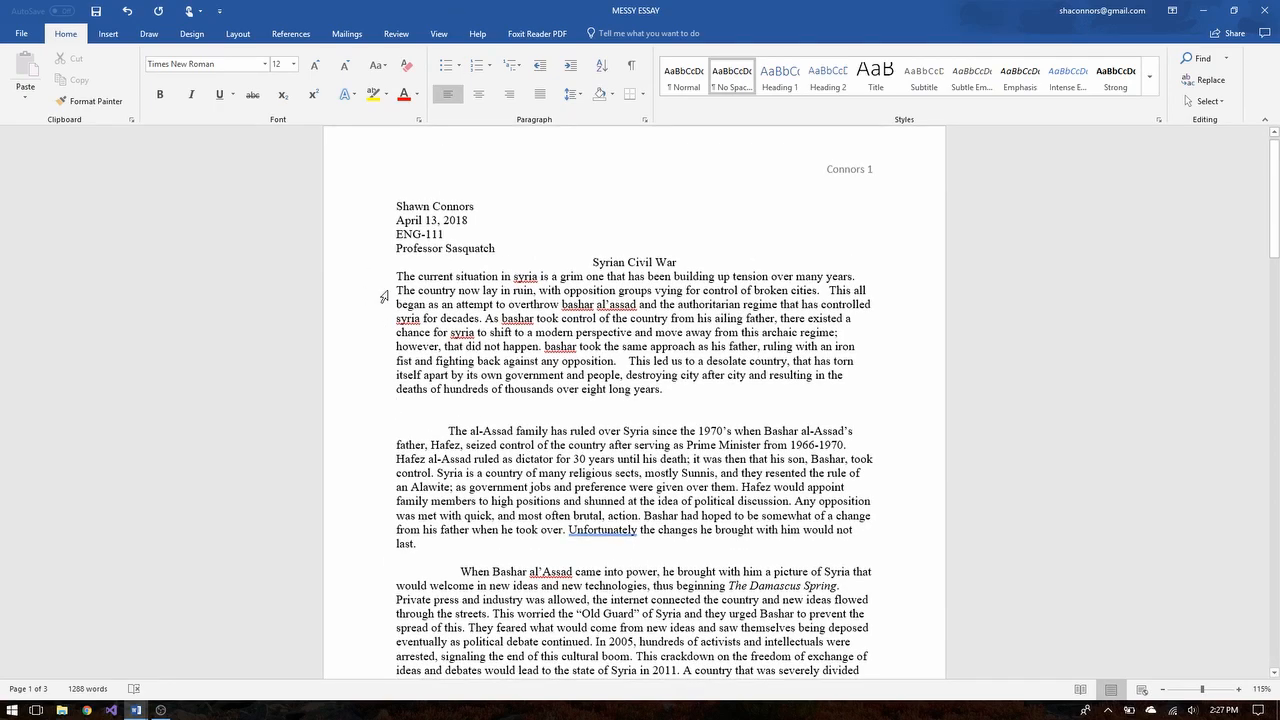
{"action": "scroll", "coordinate": [384, 296], "scroll_direction": "up", "scroll_amount": 1, "text": "ctrl"}
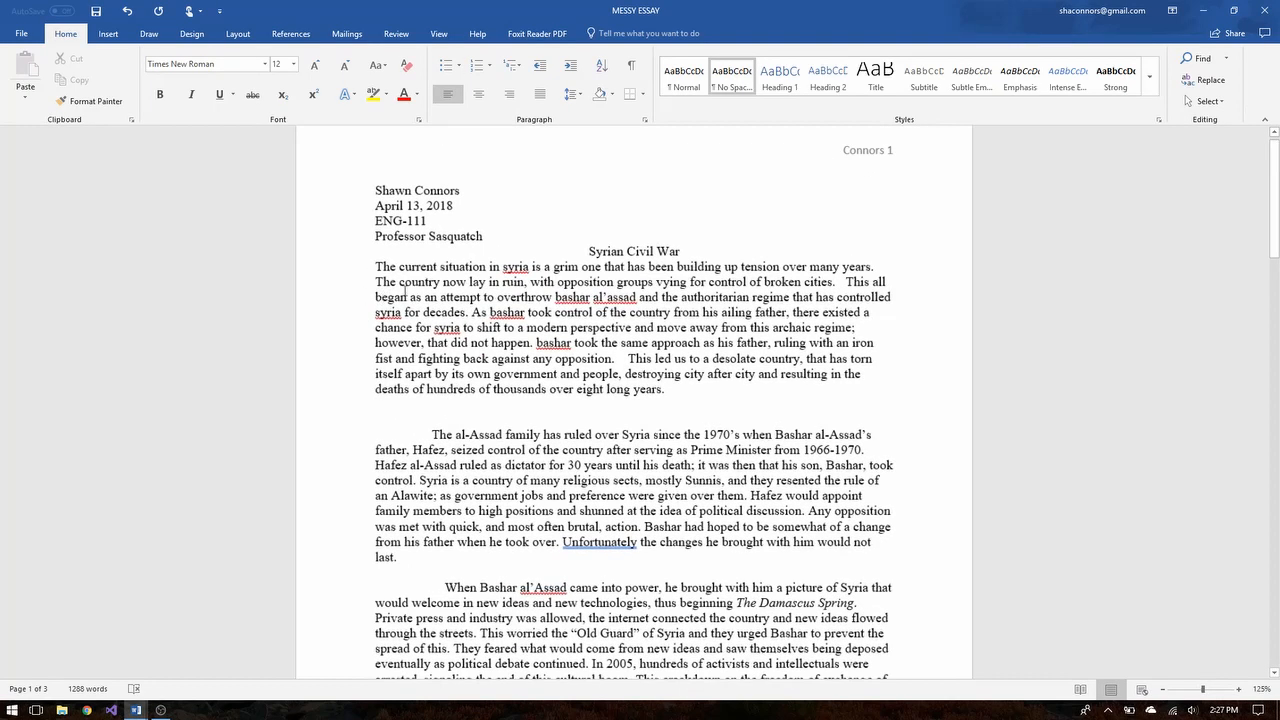
{"action": "left_click", "coordinate": [507, 265]}
{"action": "key", "text": "BackSpace"}
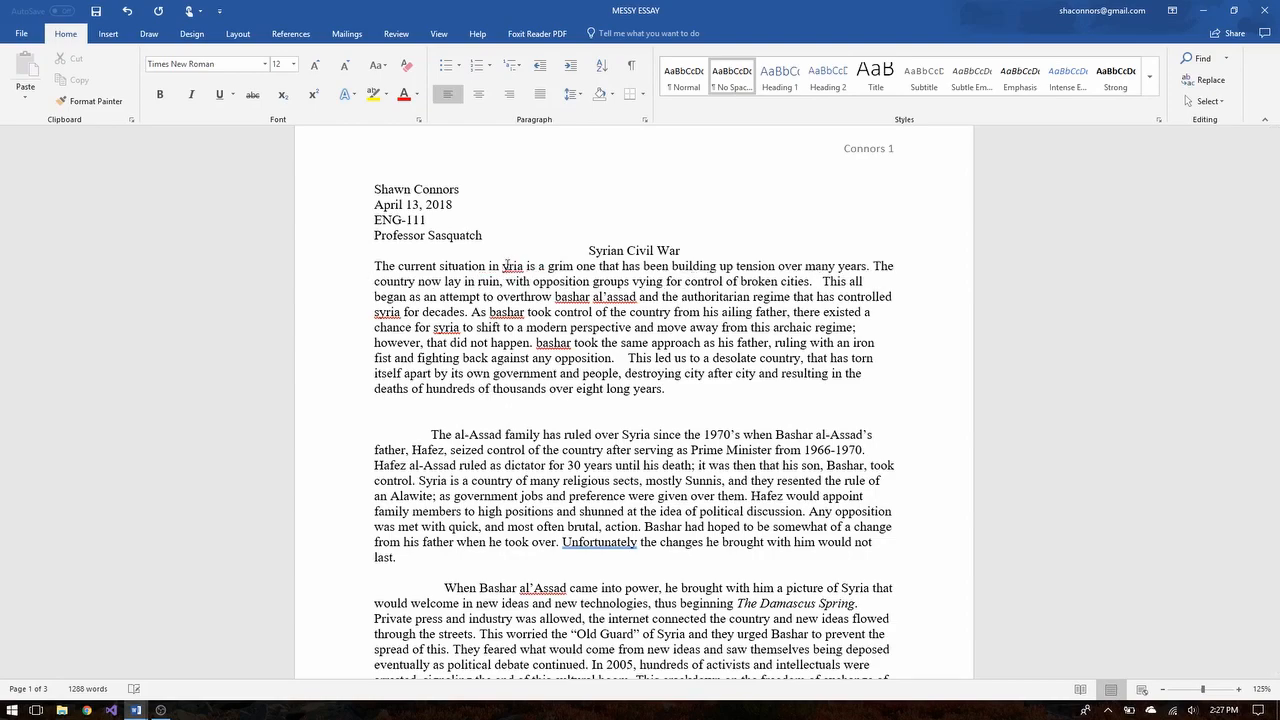
{"action": "type", "text": "S"}
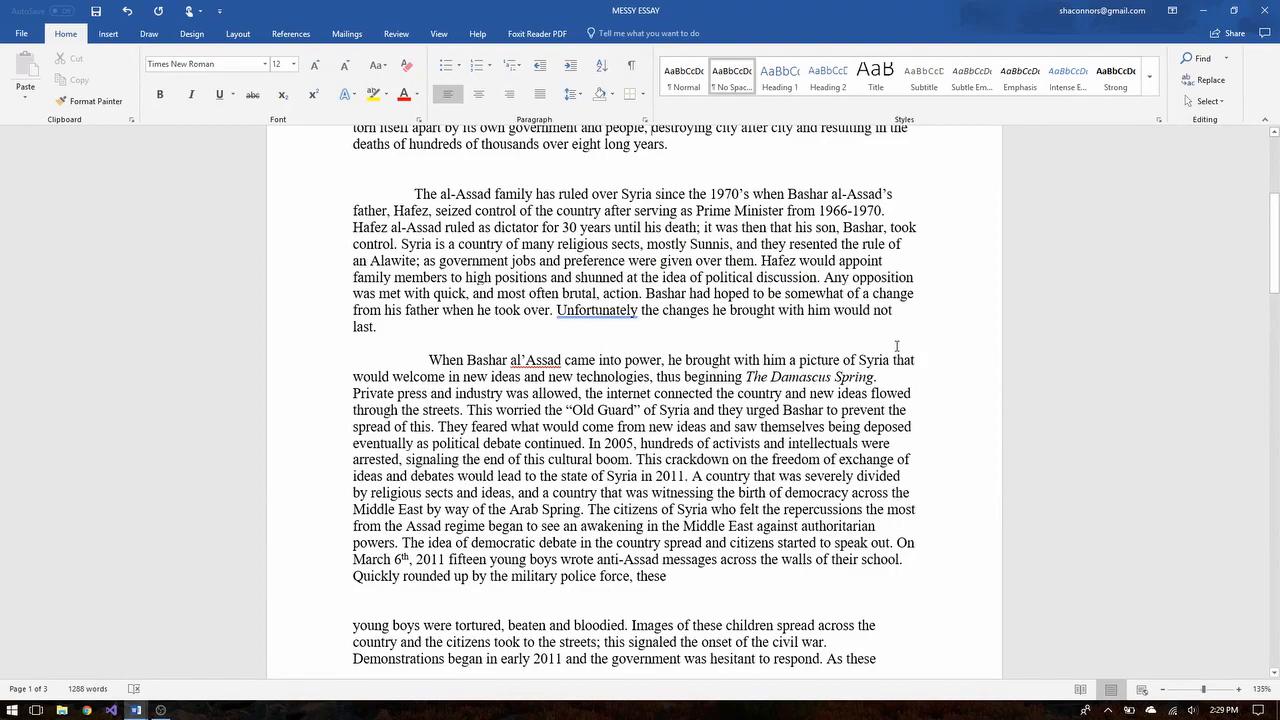
Step: Remove the extra spaces before "This led us to a desolate country" in the first paragraph, leaving a single space
{"action": "scroll", "coordinate": [896, 346], "scroll_direction": "up", "scroll_amount": 5}
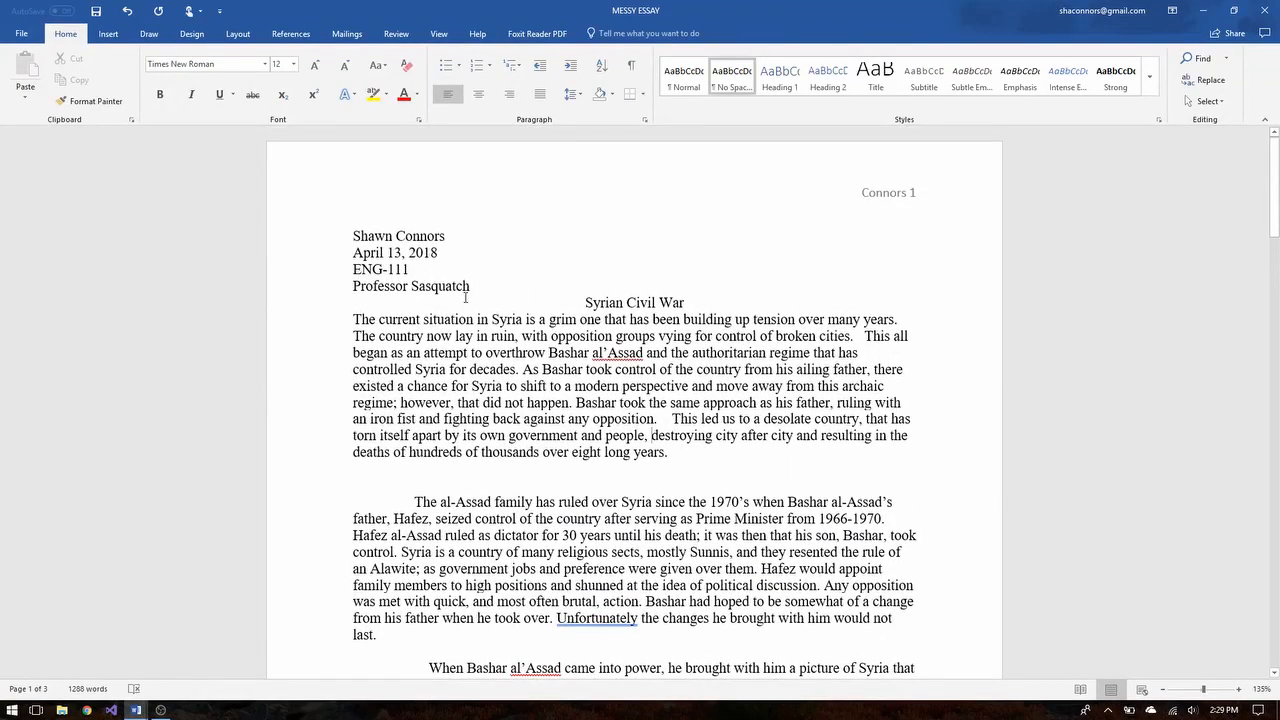
{"action": "scroll", "coordinate": [666, 452], "scroll_direction": "down", "scroll_amount": 1}
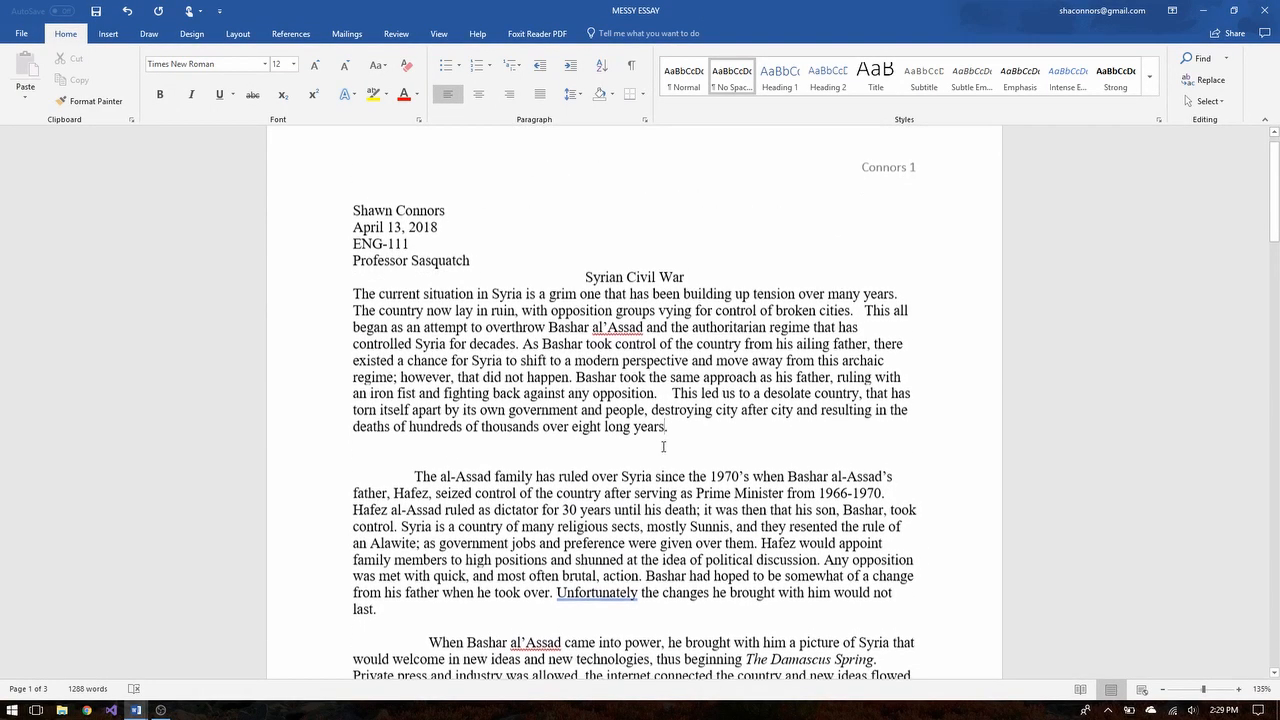
{"action": "key", "text": "BackSpace"}
{"action": "key", "text": "BackSpace"}
{"action": "key", "text": "BackSpace"}
{"action": "key", "text": "BackSpace"}
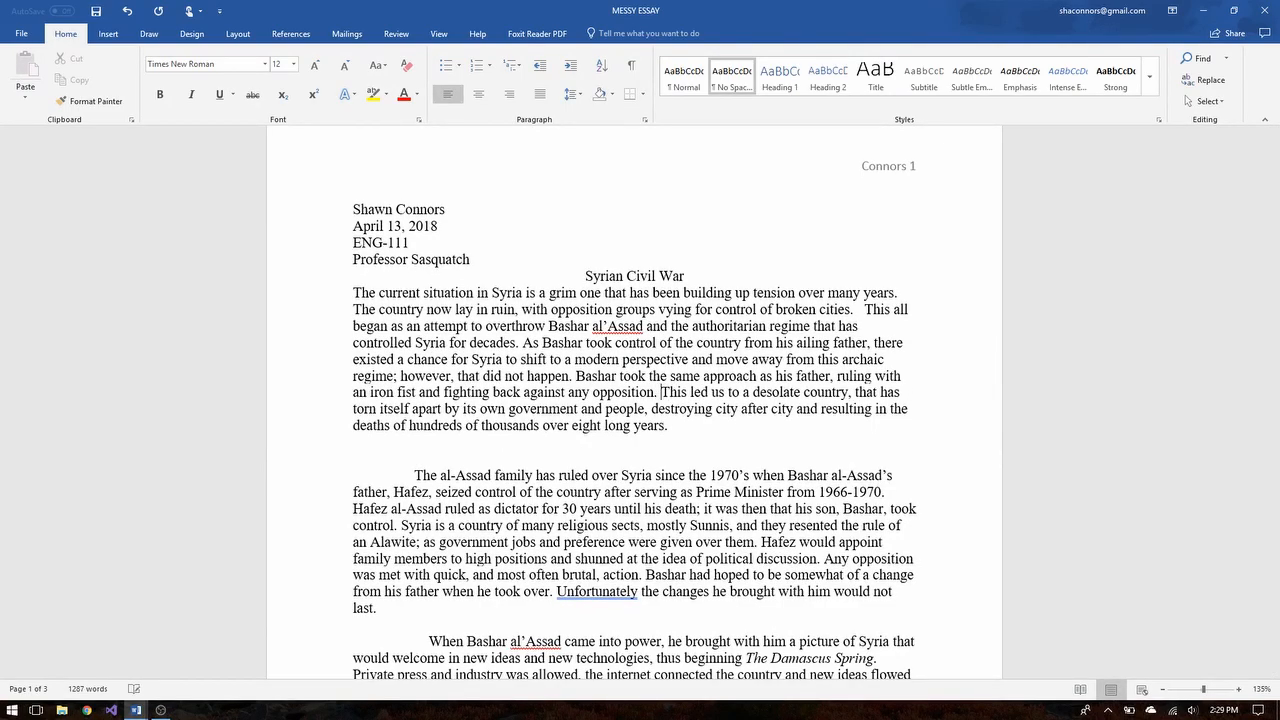
Step: Remove the extra spaces before "This all began as an attempt" in the first paragraph, leaving a single space
{"action": "left_click", "coordinate": [863, 317]}
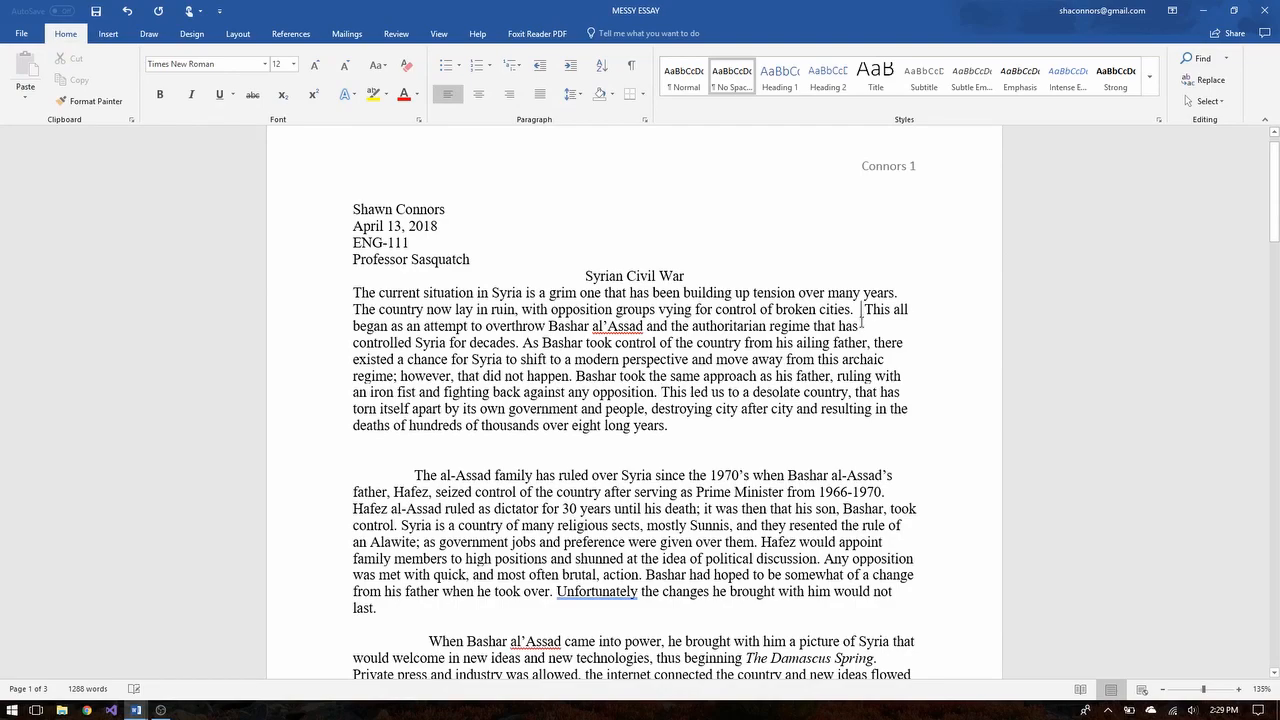
{"action": "key", "text": "BackSpace"}
{"action": "key", "text": "BackSpace"}
{"action": "key", "text": "BackSpace"}
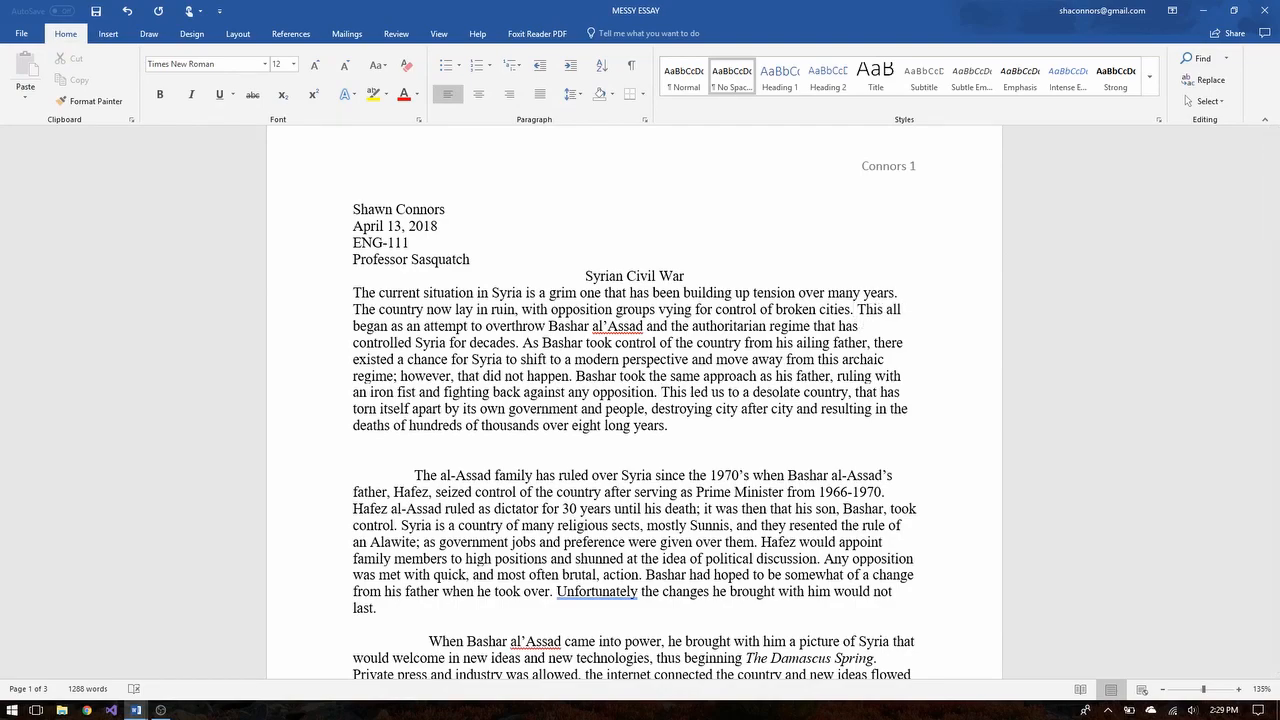
{"action": "key", "text": "BackSpace"}
{"action": "left_click", "coordinate": [864, 325]}
{"action": "key", "text": "BackSpace"}
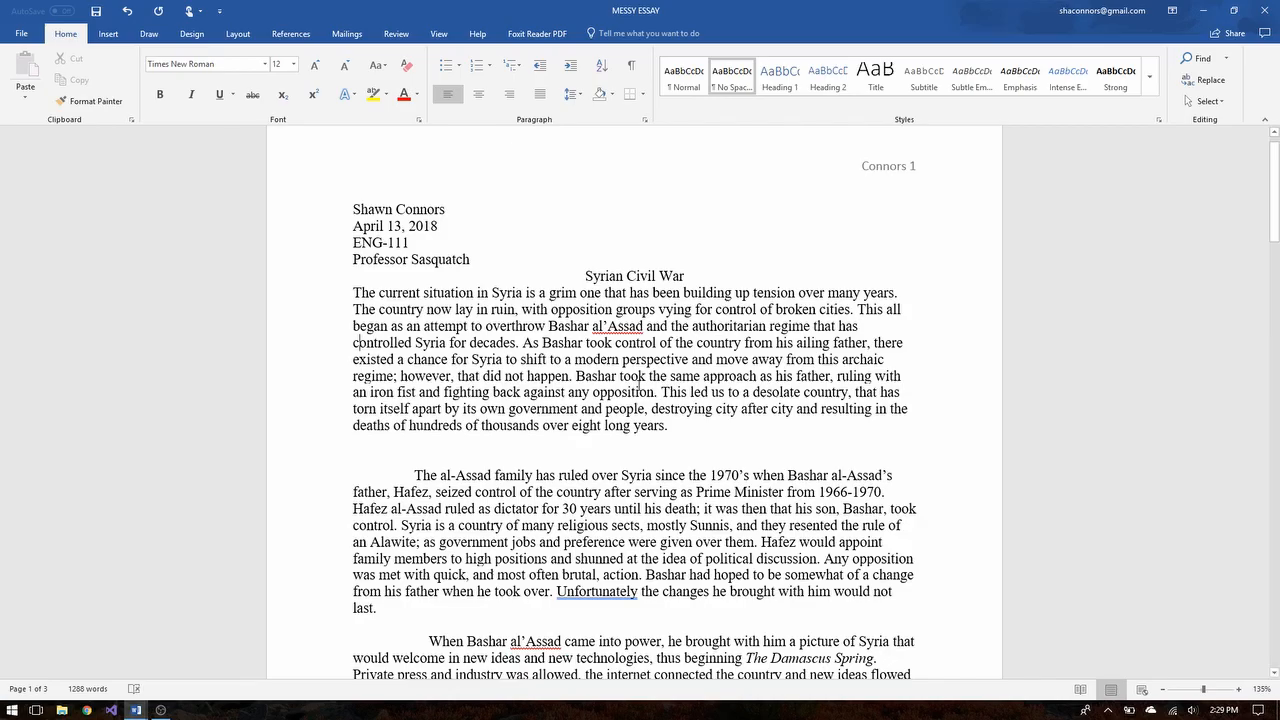
Step: Delete the blank lines between the first paragraph and the paragraph starting "The al-Assad family has ruled over Syria"
{"action": "scroll", "coordinate": [646, 427], "scroll_direction": "down", "scroll_amount": 2}
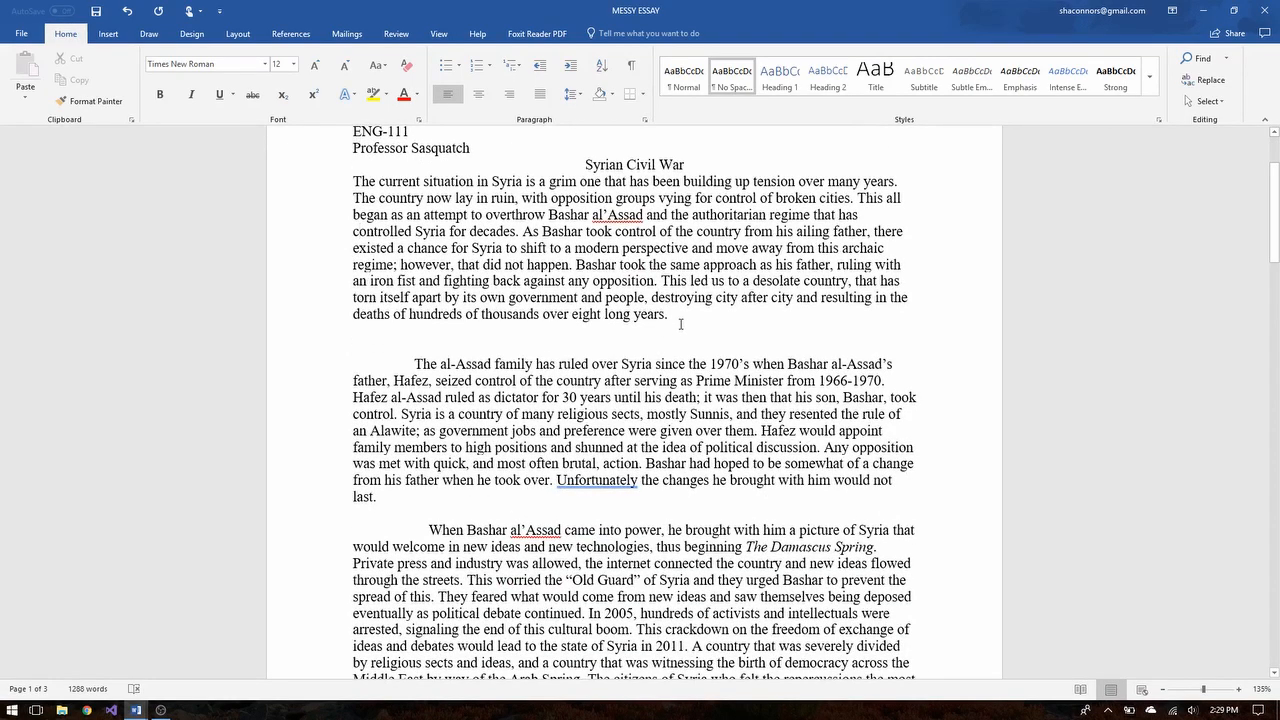
{"action": "scroll", "coordinate": [680, 323], "scroll_direction": "down", "scroll_amount": 6, "text": "ctrl"}
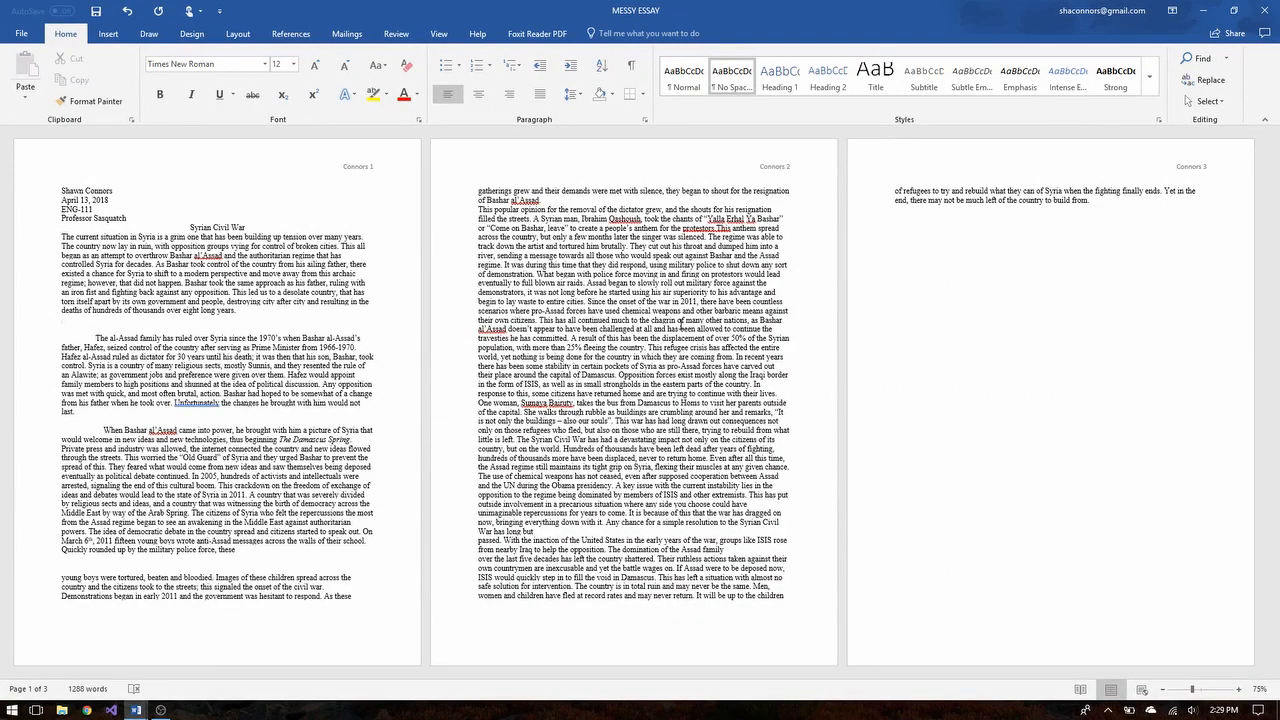
{"action": "left_click_drag", "start_coordinate": [478, 209], "coordinate": [725, 611]}
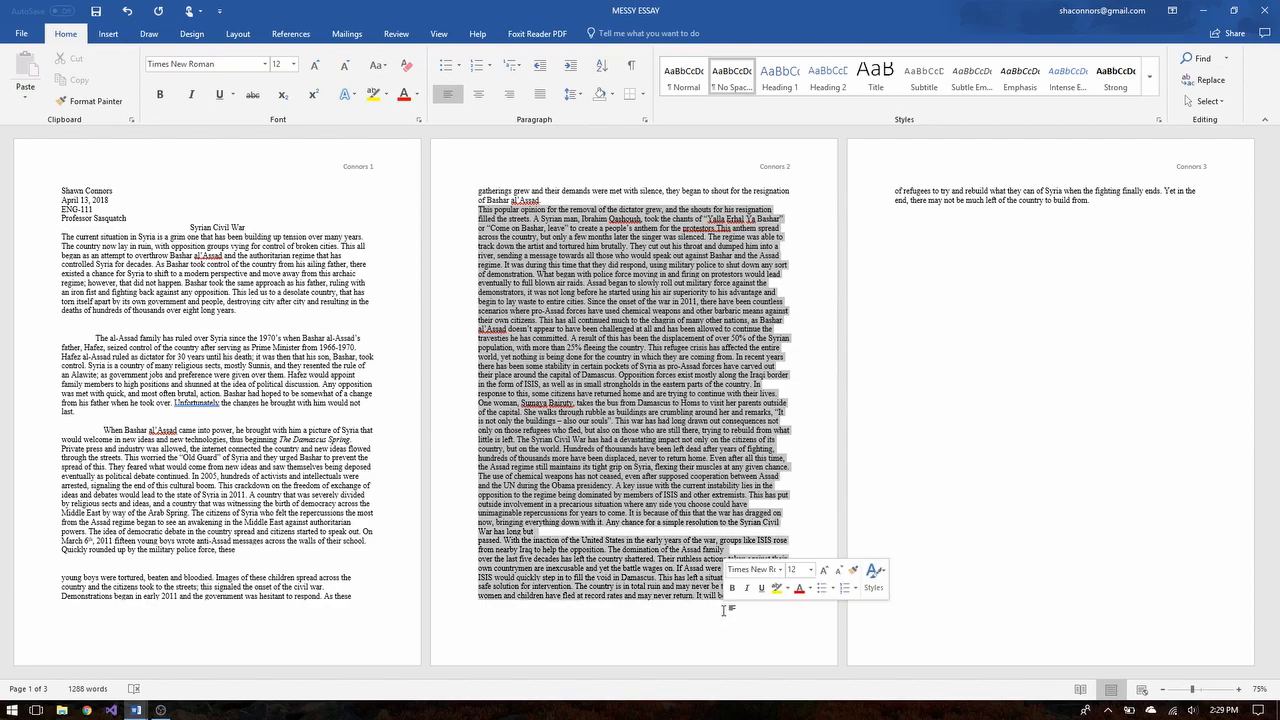
{"action": "left_click", "coordinate": [615, 300]}
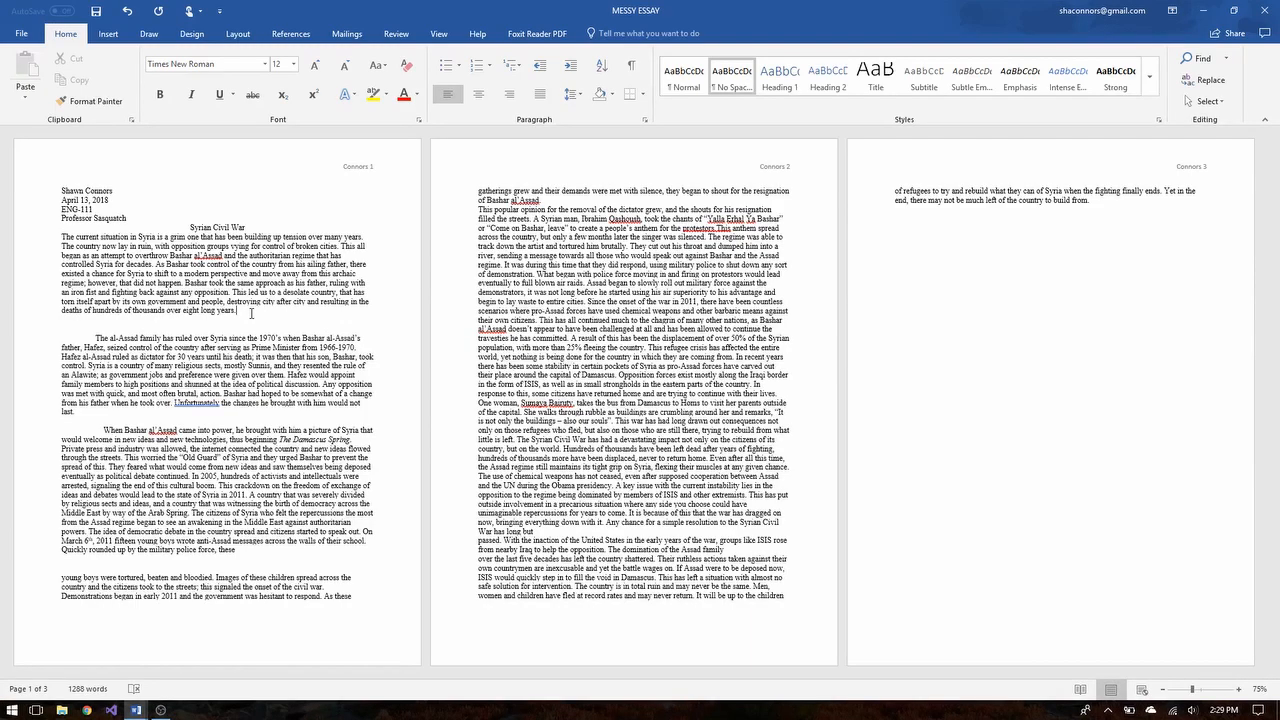
{"action": "key", "text": "Delete"}
{"action": "key", "text": "Delete"}
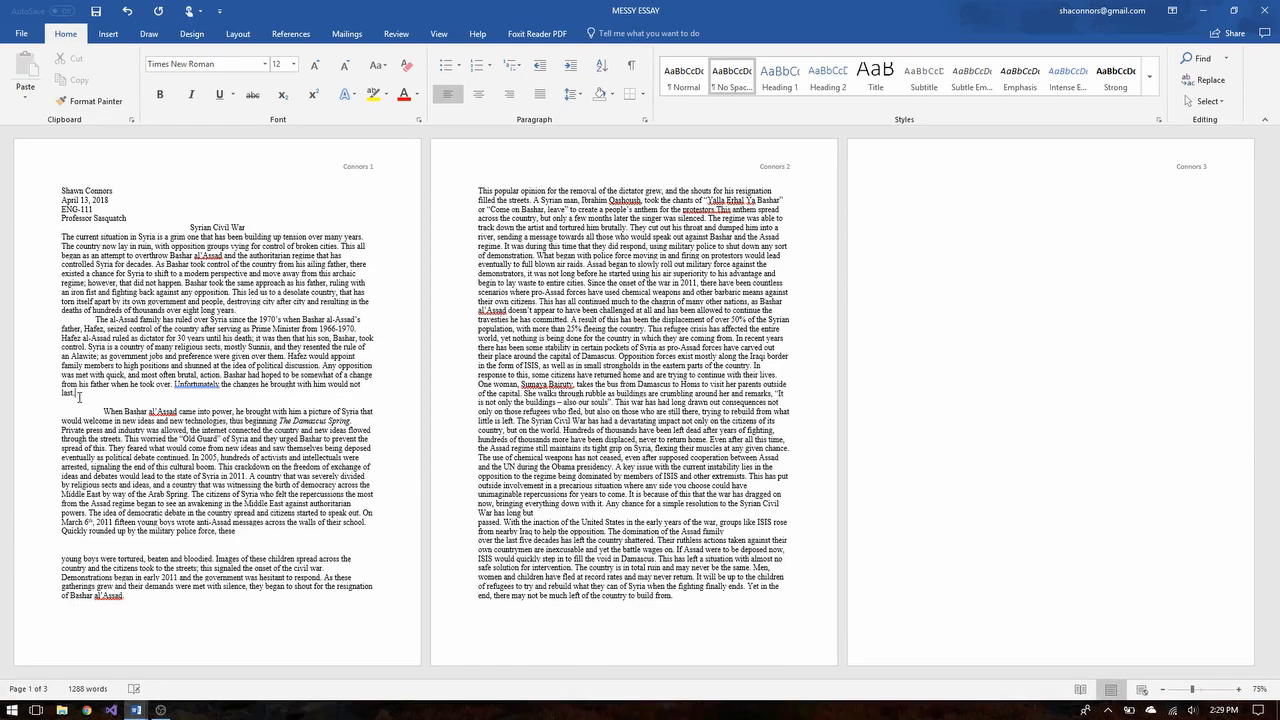
Step: Remove the blank line after the second paragraph and replace the wide gap before "When Bashar al'Assad came into power" with a standard first-line indent
{"action": "key", "text": "Delete"}
{"action": "key", "text": "Delete"}
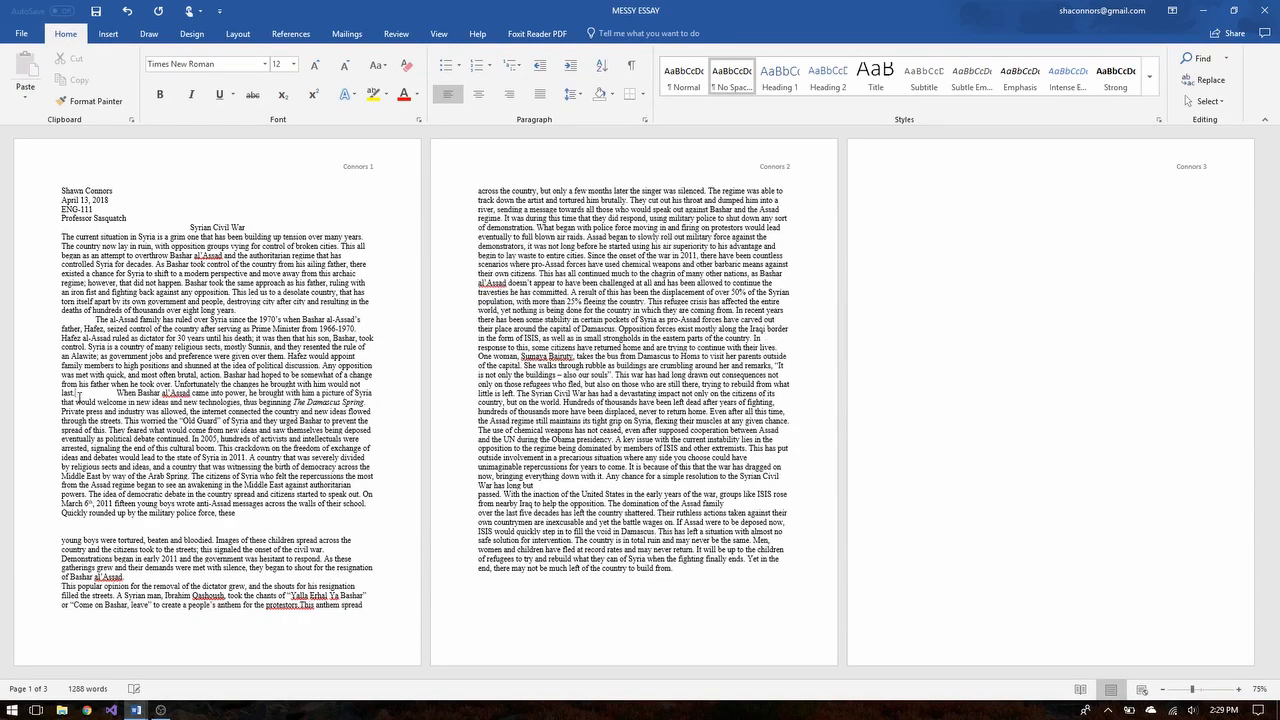
{"action": "key", "text": "Return"}
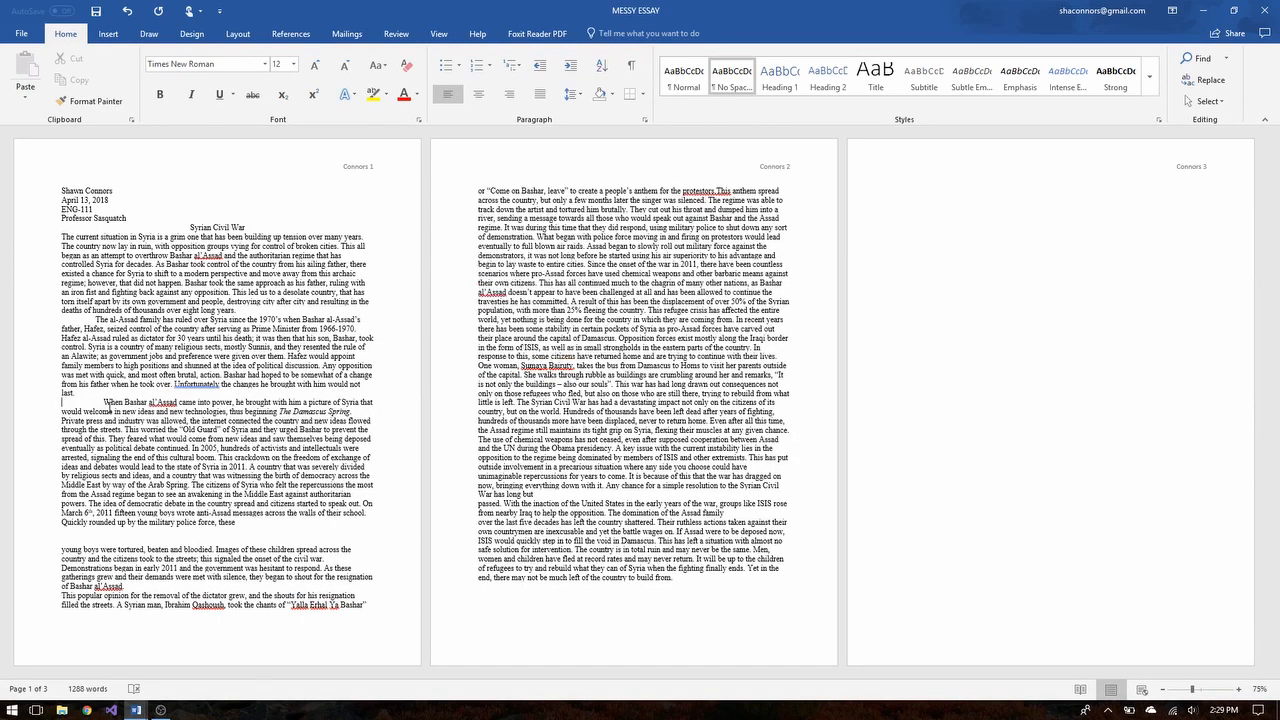
{"action": "left_click_drag", "start_coordinate": [104, 402], "coordinate": [60, 402]}
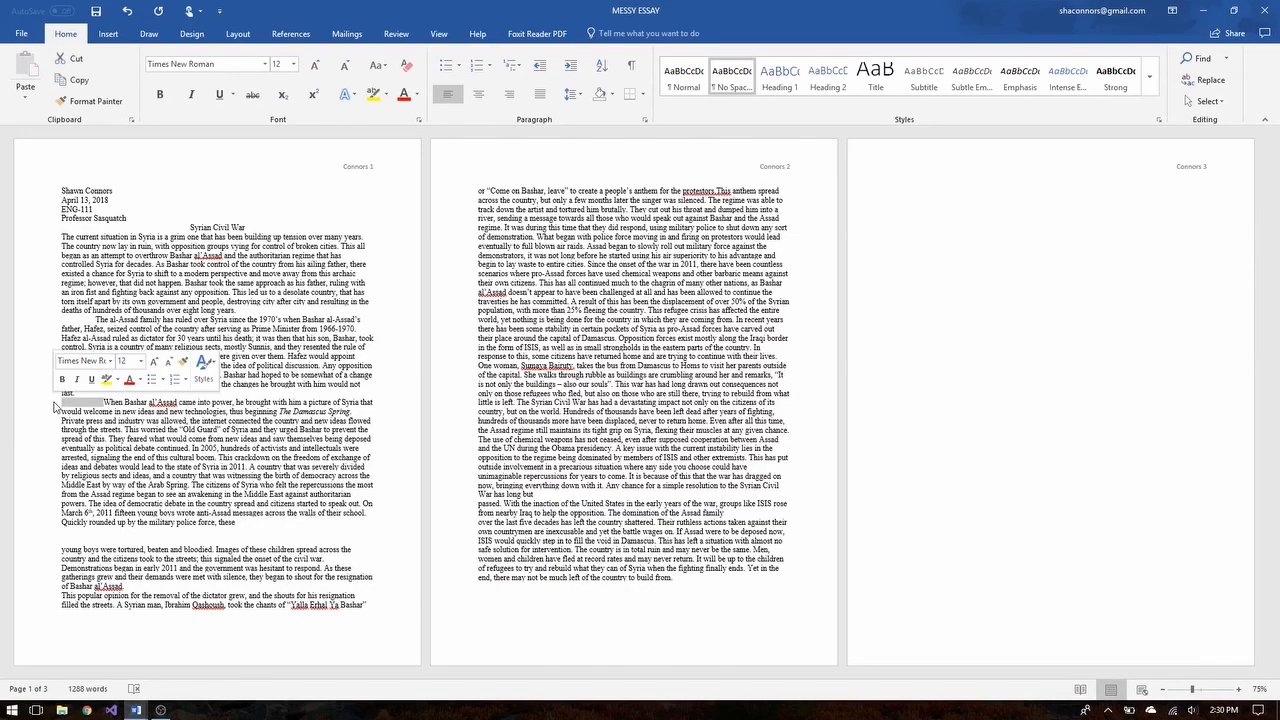
{"action": "key", "text": "Delete"}
{"action": "key", "text": "ctrl+z"}
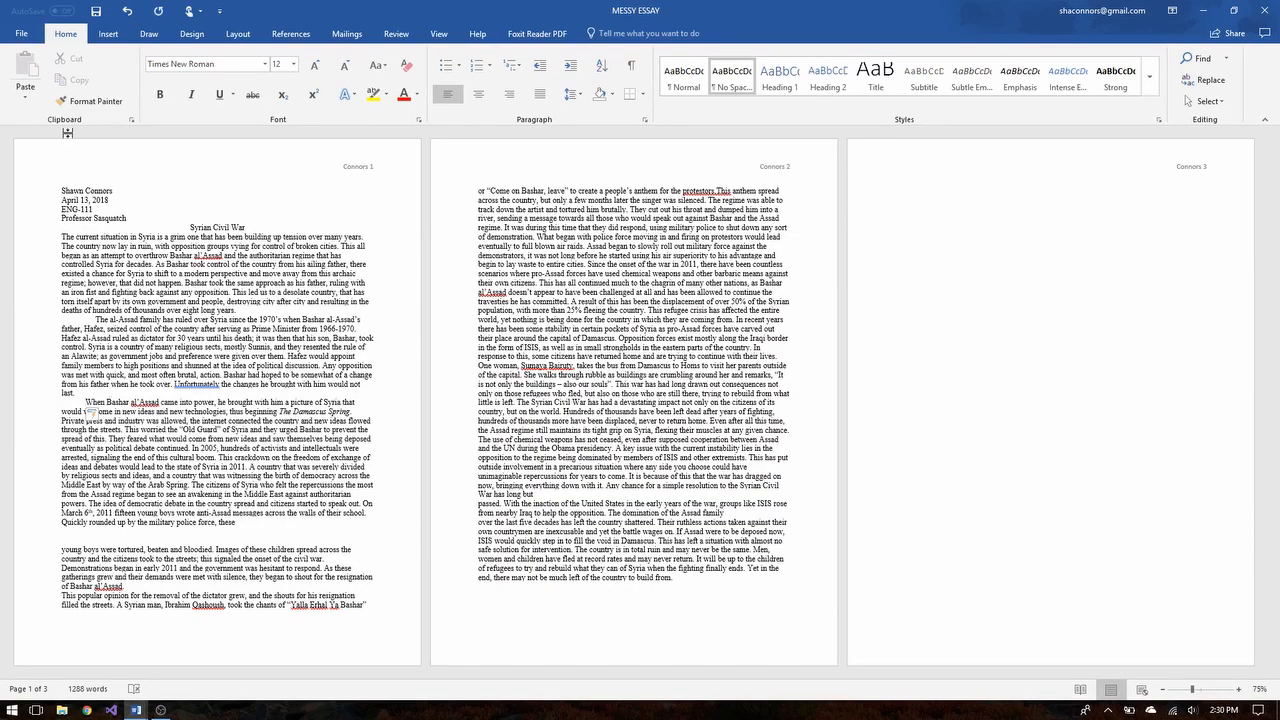
Step: Indent the first line of the opening paragraph, "The current situation in Syria", by one tab
{"action": "left_click_drag", "start_coordinate": [60, 190], "coordinate": [128, 219]}
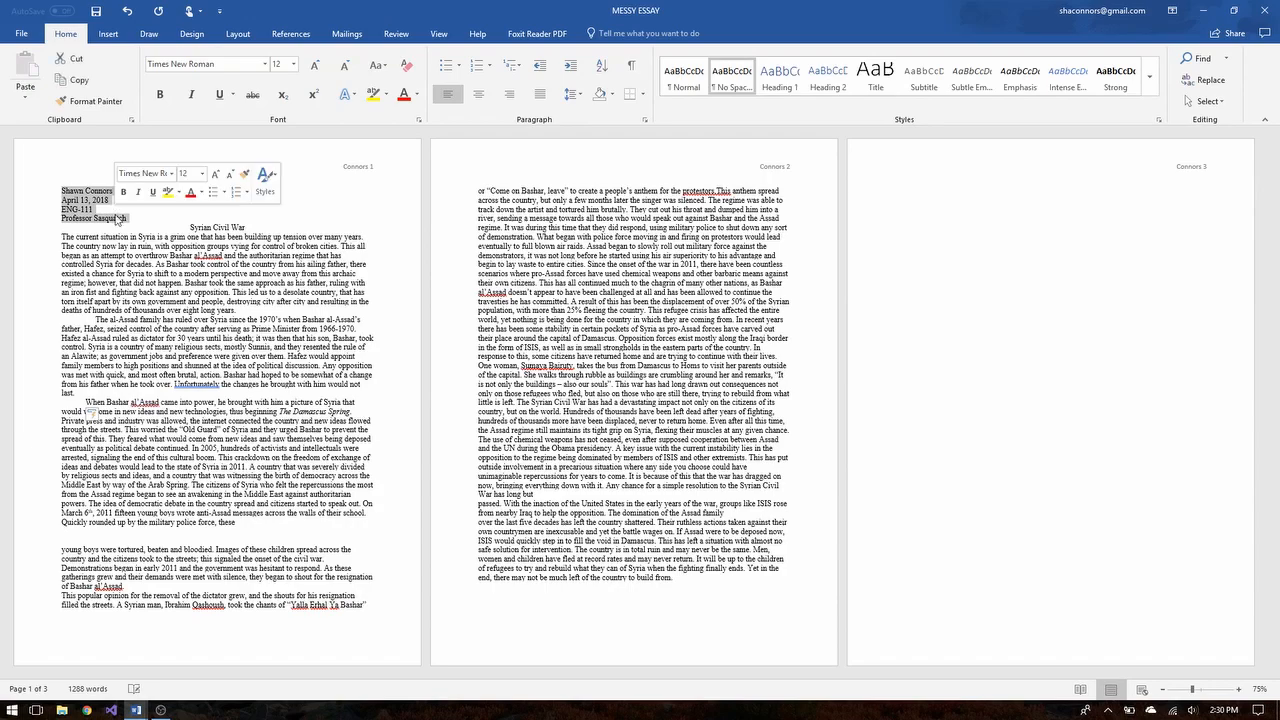
{"action": "left_click", "coordinate": [185, 222]}
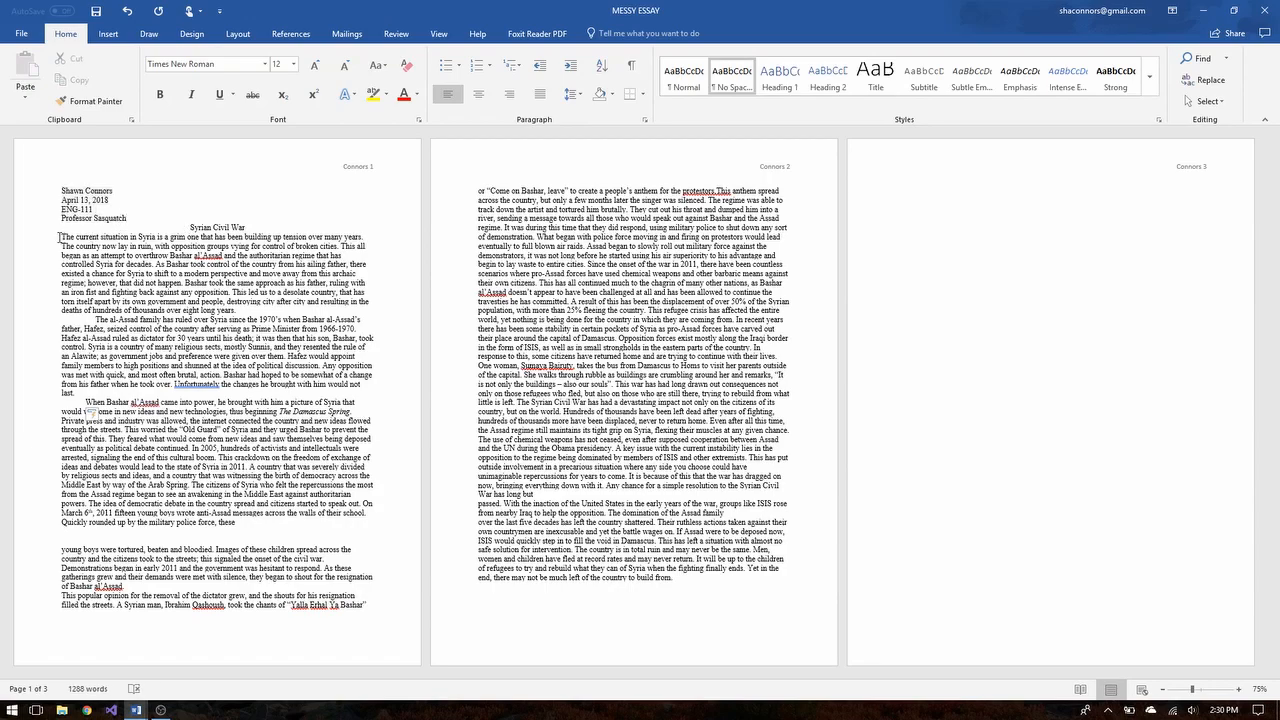
{"action": "key", "text": "Tab"}
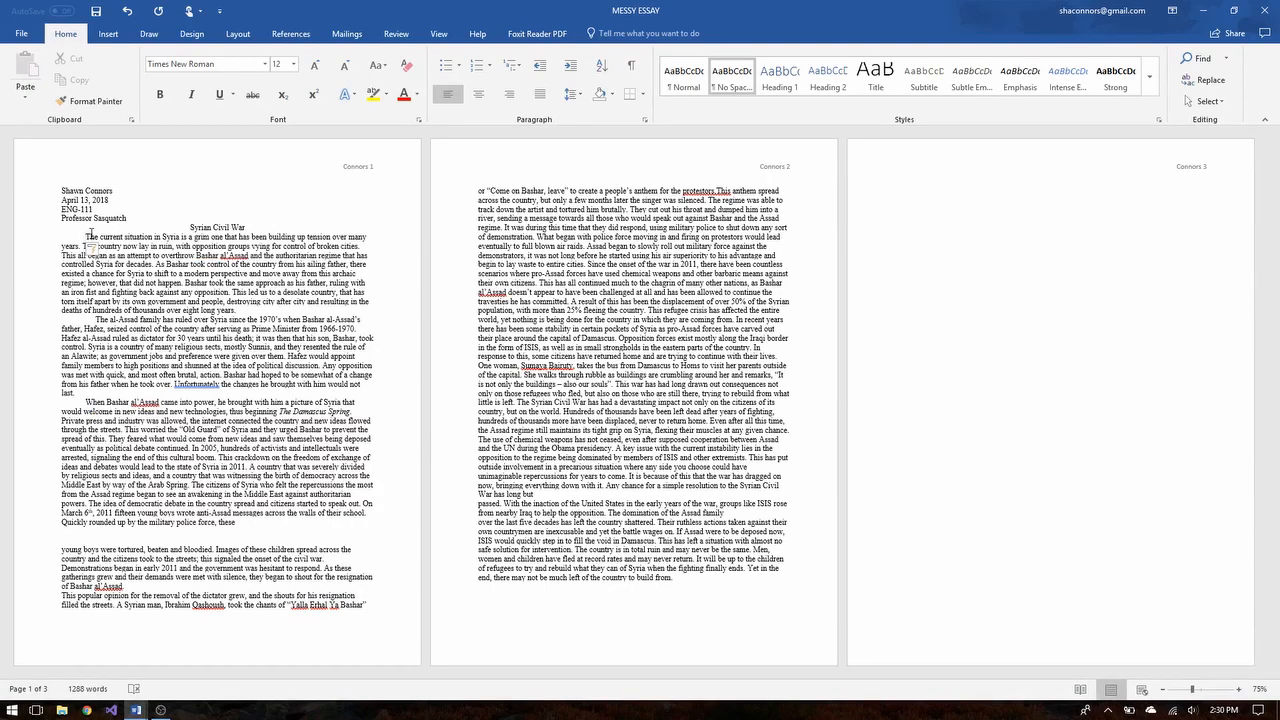
Step: Set the line spacing of all body paragraphs, from "The current situation" to the essay's end, to Double
{"action": "left_click_drag", "start_coordinate": [85, 238], "coordinate": [674, 581]}
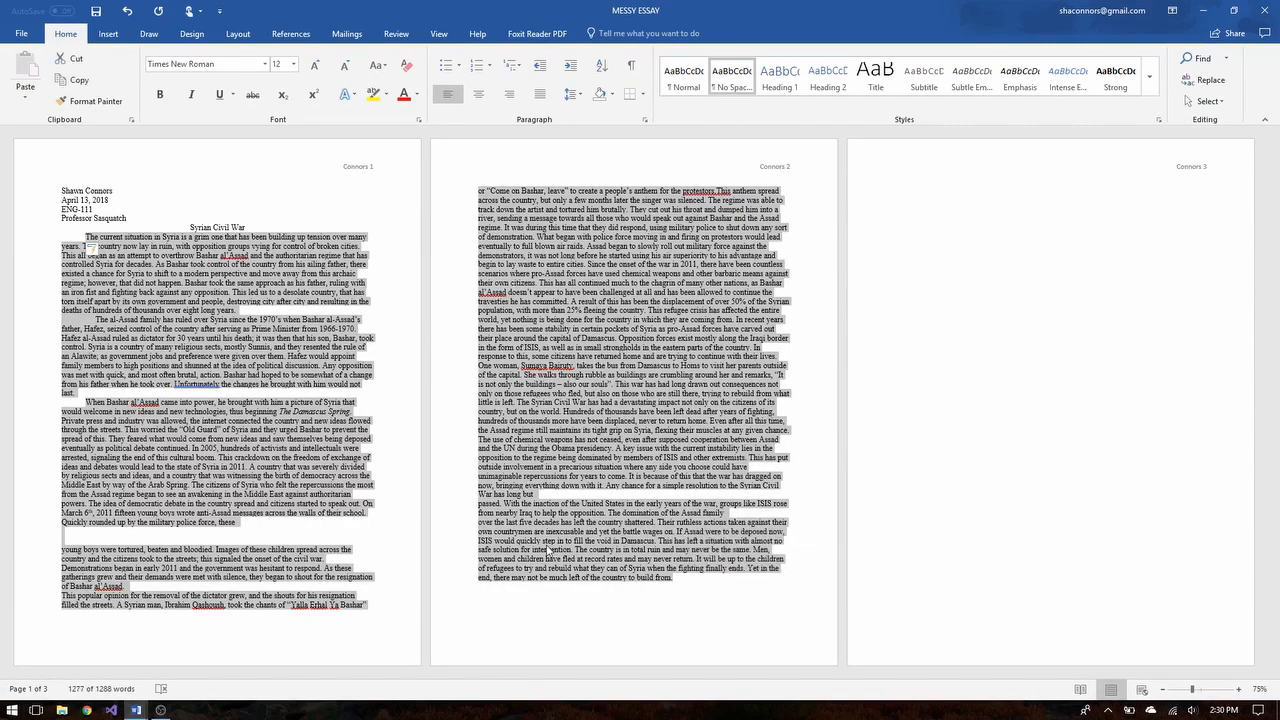
{"action": "right_click", "coordinate": [548, 551]}
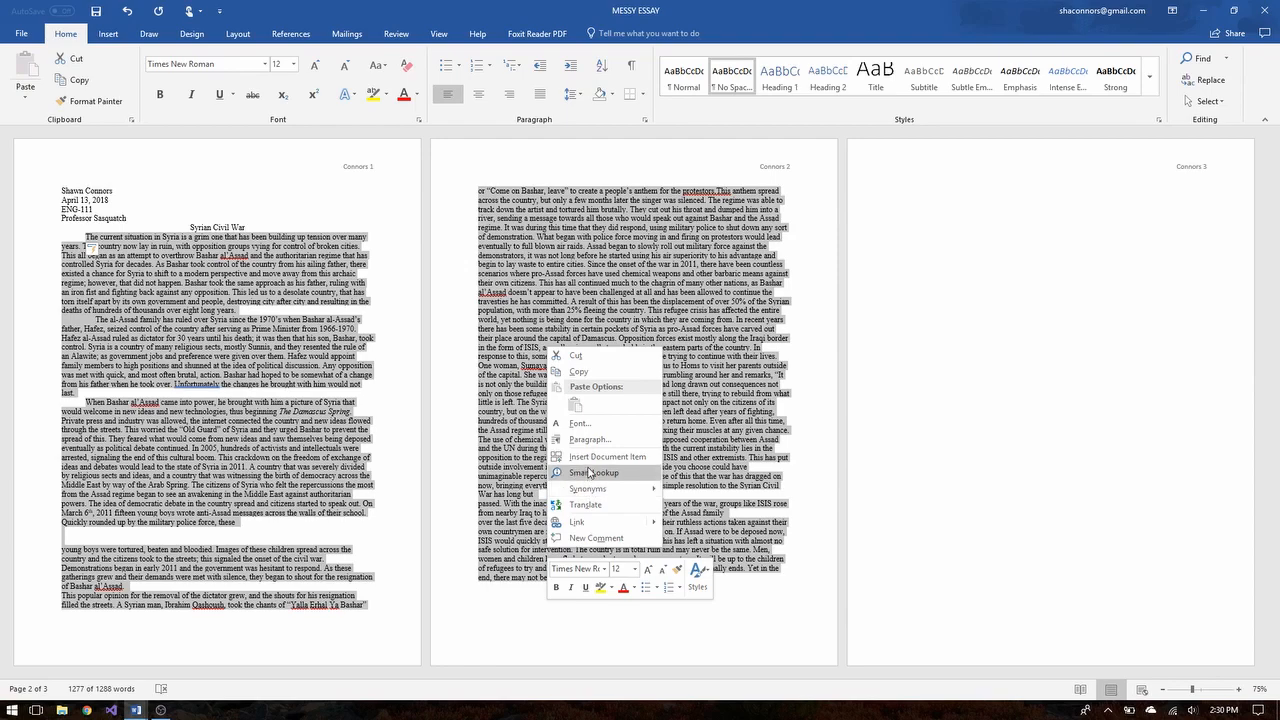
{"action": "left_click", "coordinate": [590, 440]}
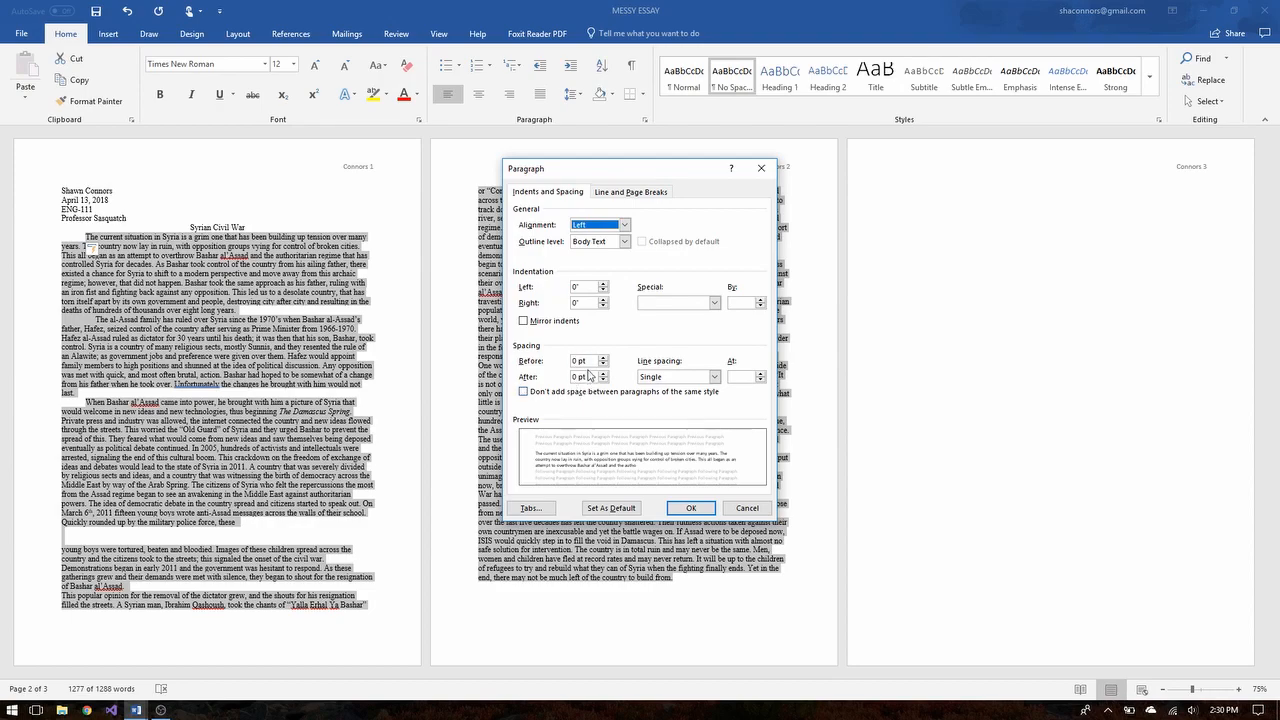
{"action": "left_click", "coordinate": [714, 377]}
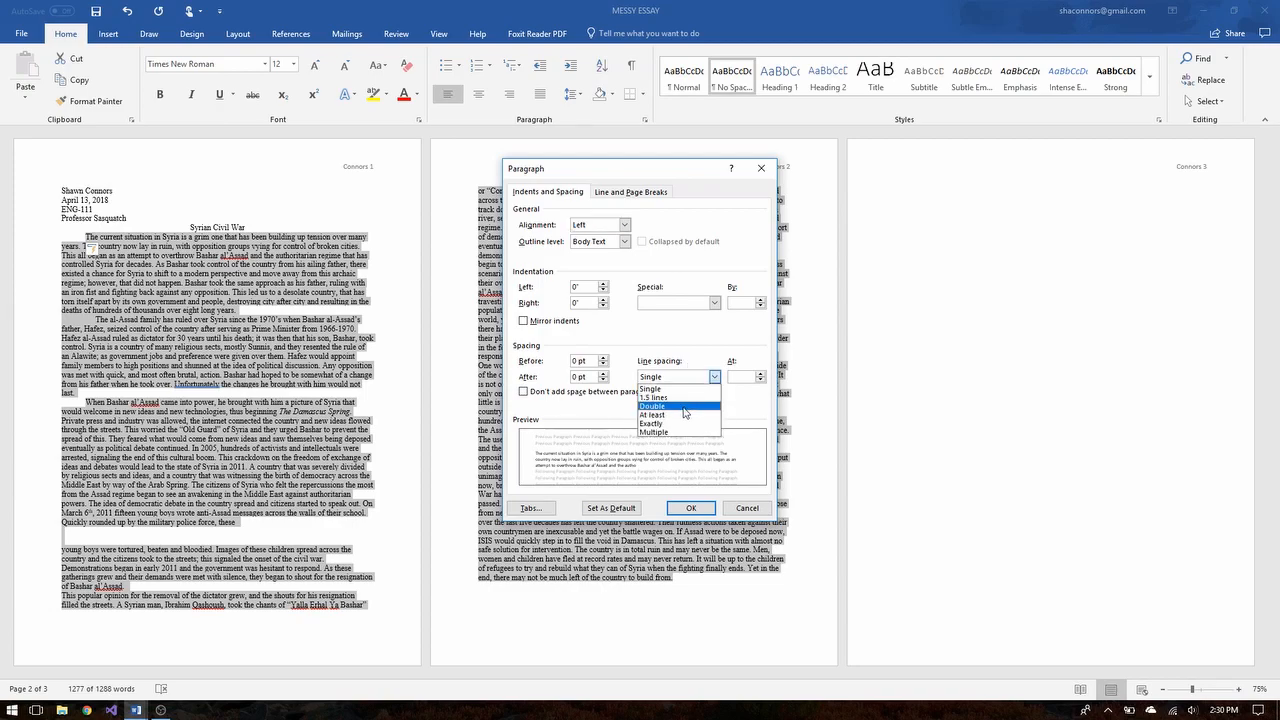
{"action": "left_click", "coordinate": [685, 408]}
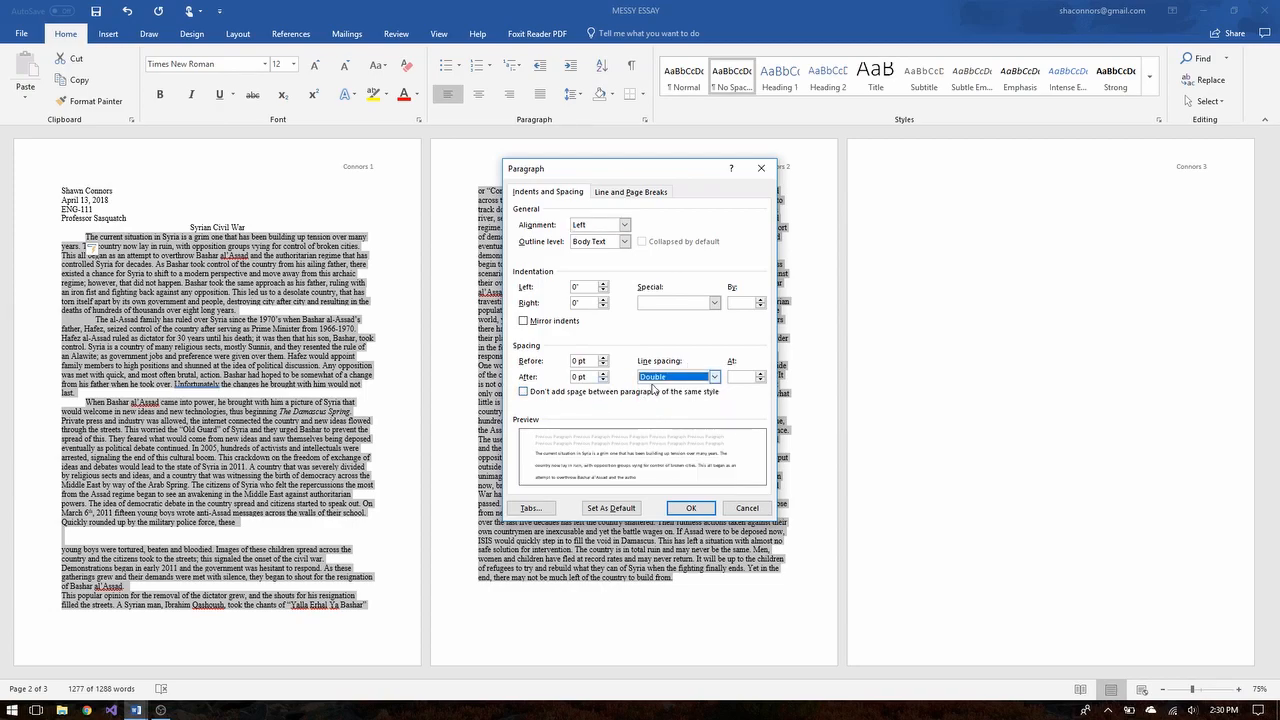
{"action": "left_click", "coordinate": [653, 379]}
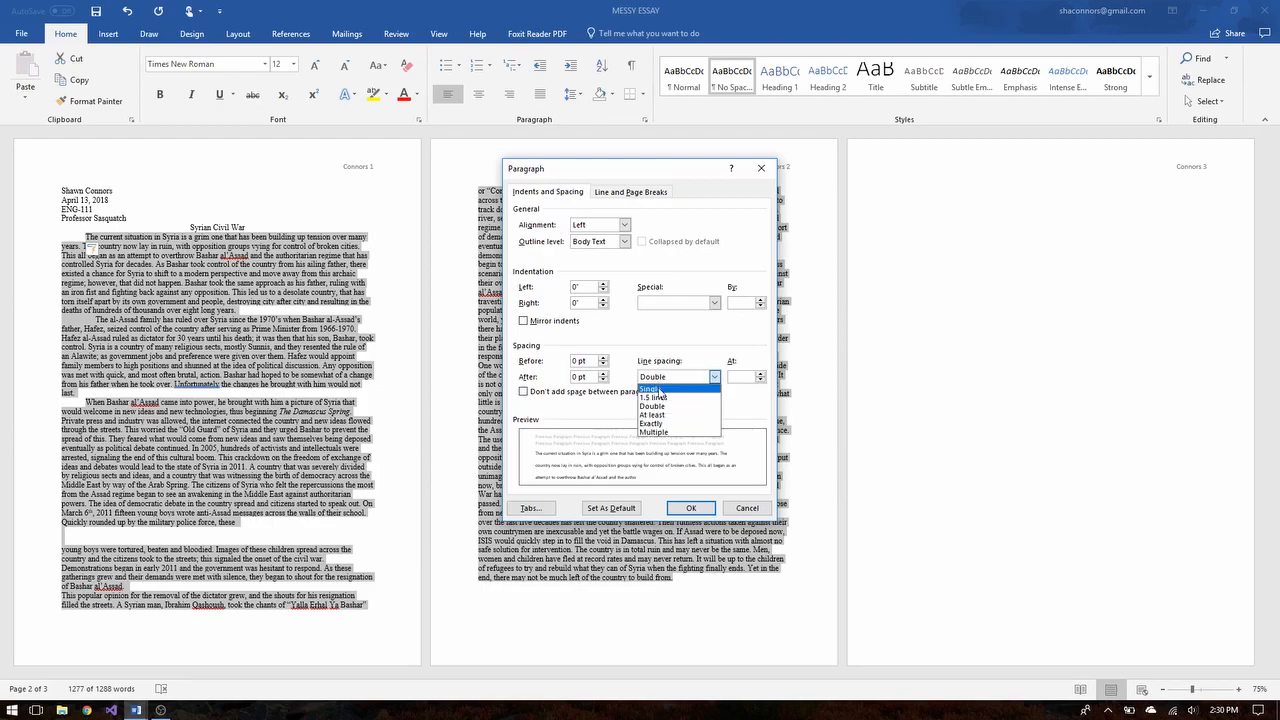
{"action": "left_click", "coordinate": [653, 407]}
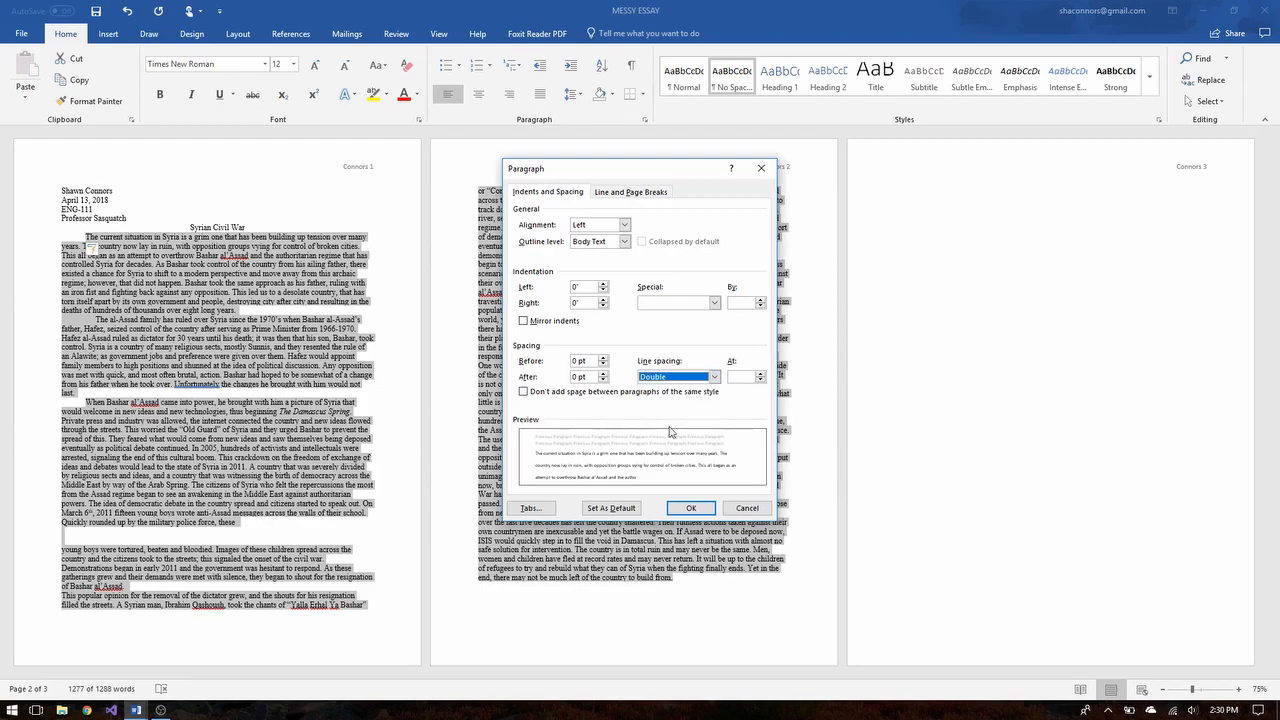
{"action": "left_click", "coordinate": [682, 508]}
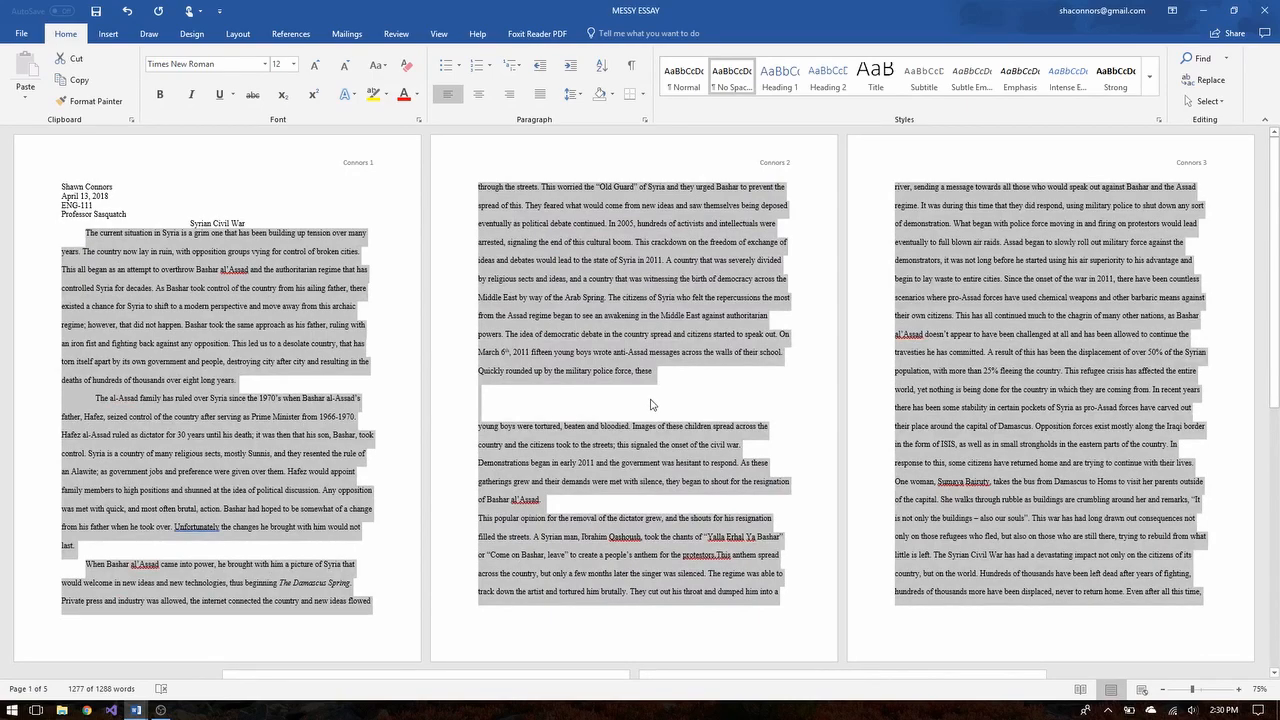
Step: Rejoin the sentence split between "these" and "young boys were tortured", and indent the first line of the paragraph starting "This popular opinion"
{"action": "left_click", "coordinate": [650, 402]}
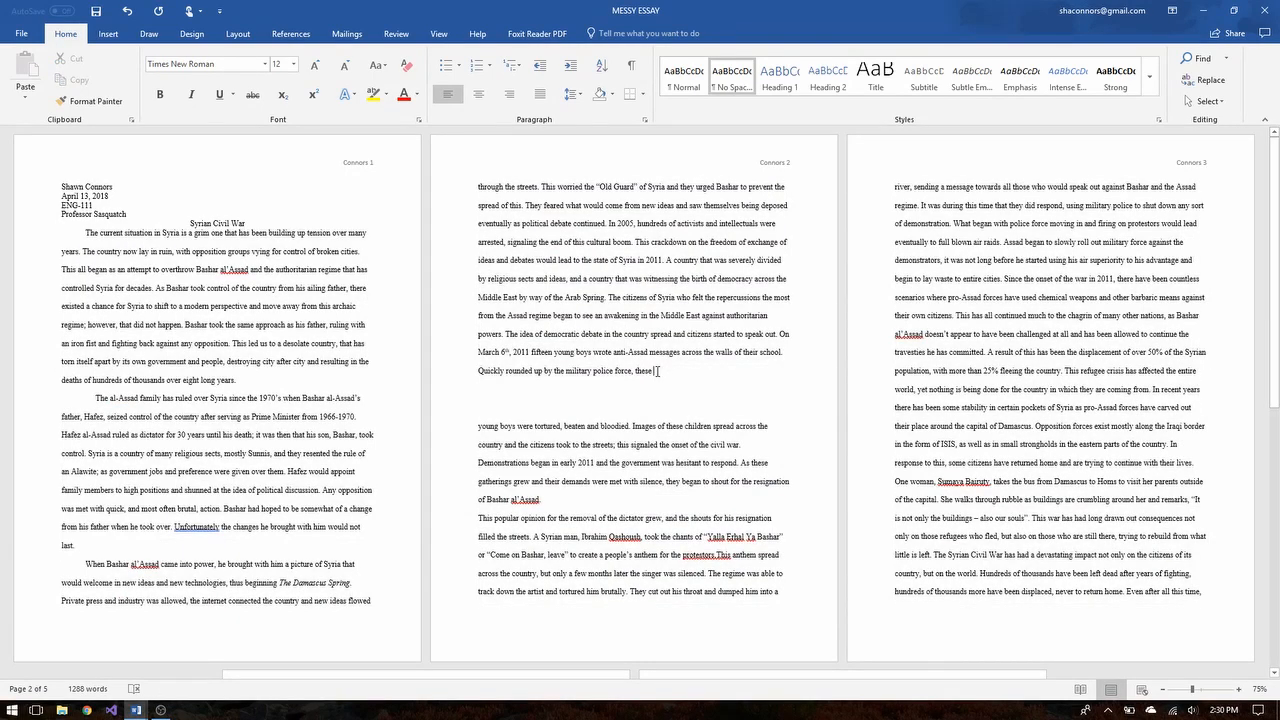
{"action": "left_click", "coordinate": [658, 371]}
{"action": "key", "text": "Delete"}
{"action": "key", "text": "Delete"}
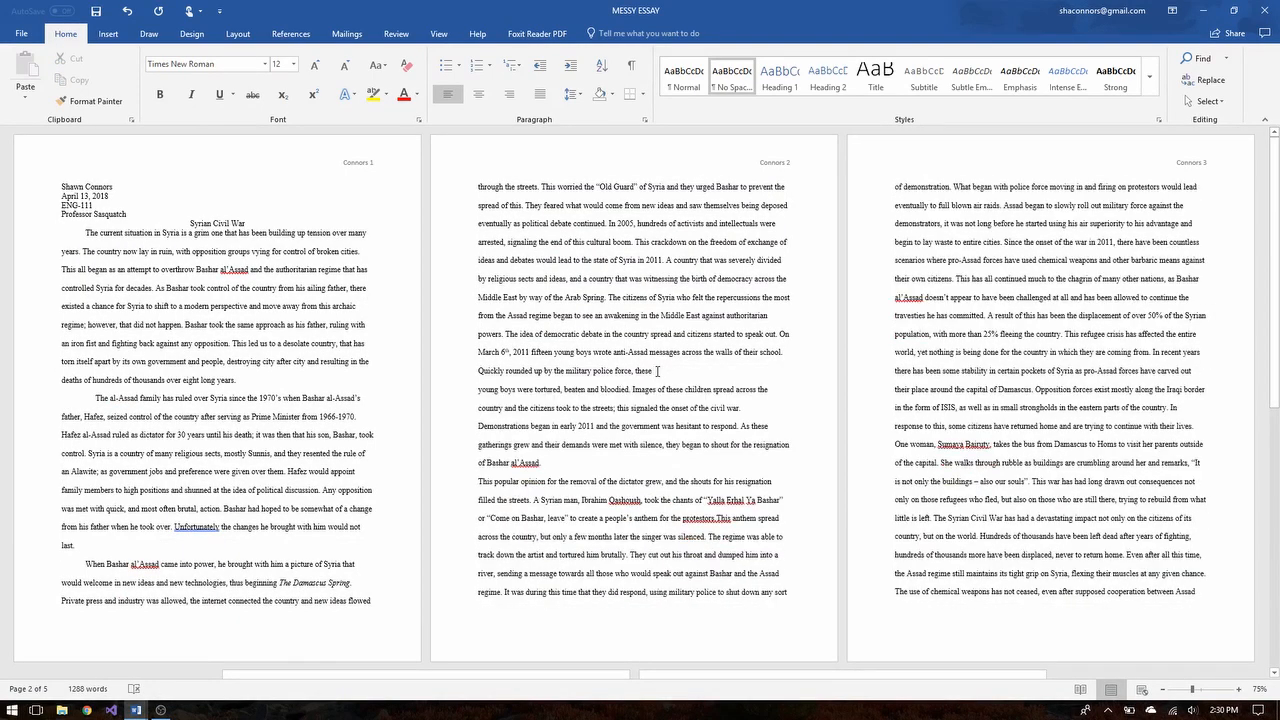
{"action": "key", "text": "Delete"}
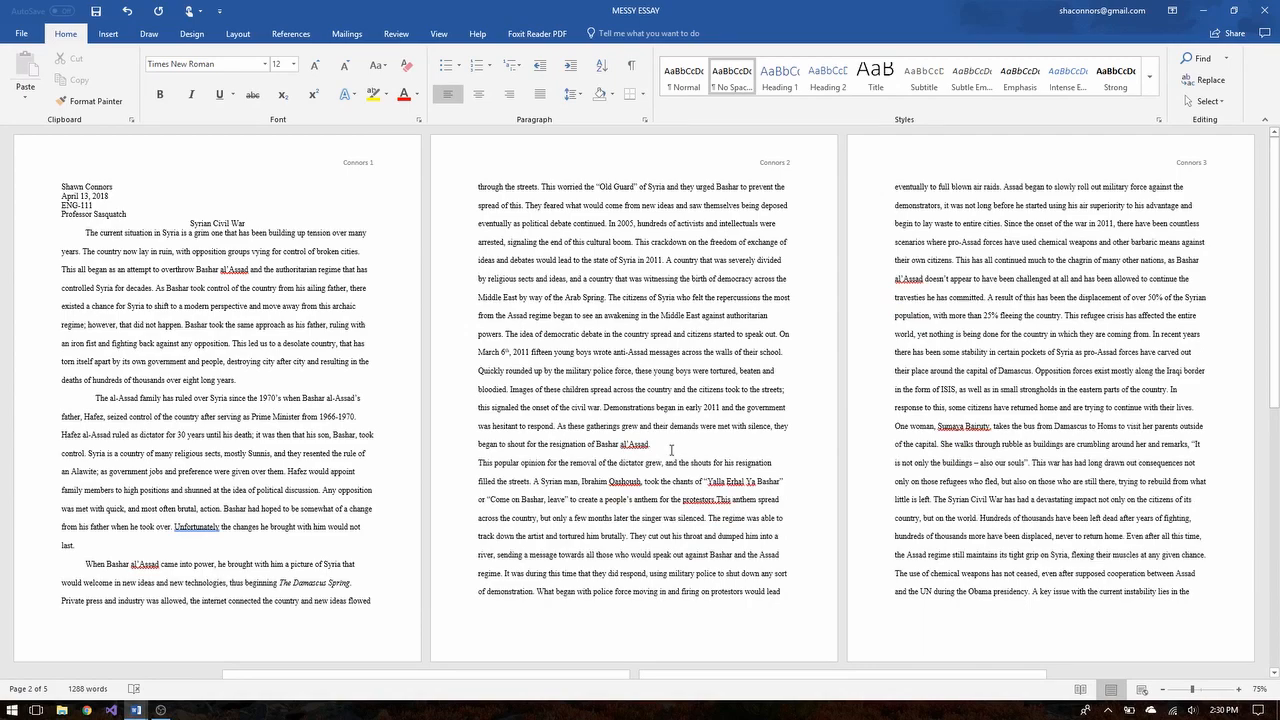
{"action": "left_click", "coordinate": [477, 462]}
{"action": "key", "text": "Tab"}
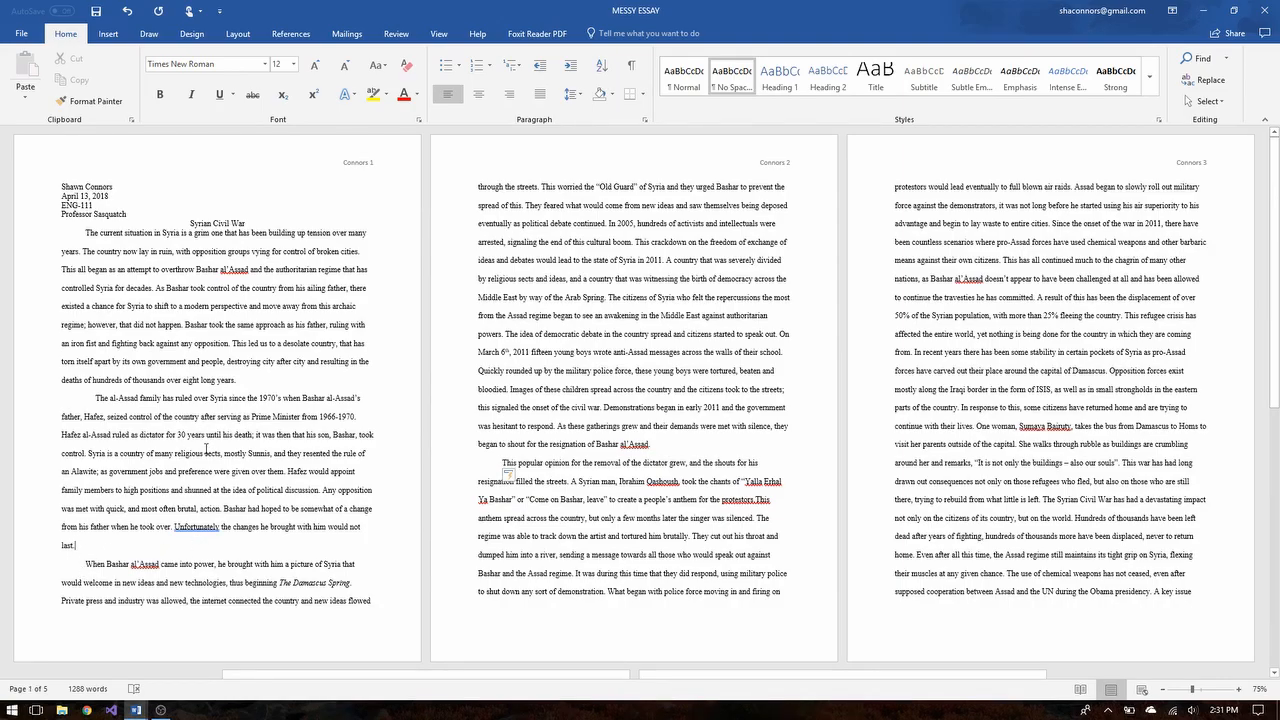
Step: Examine the first page's heading block, title and opening paragraph for correct indentation and line spacing
{"action": "scroll", "coordinate": [207, 449], "scroll_direction": "up", "scroll_amount": 3, "text": "ctrl"}
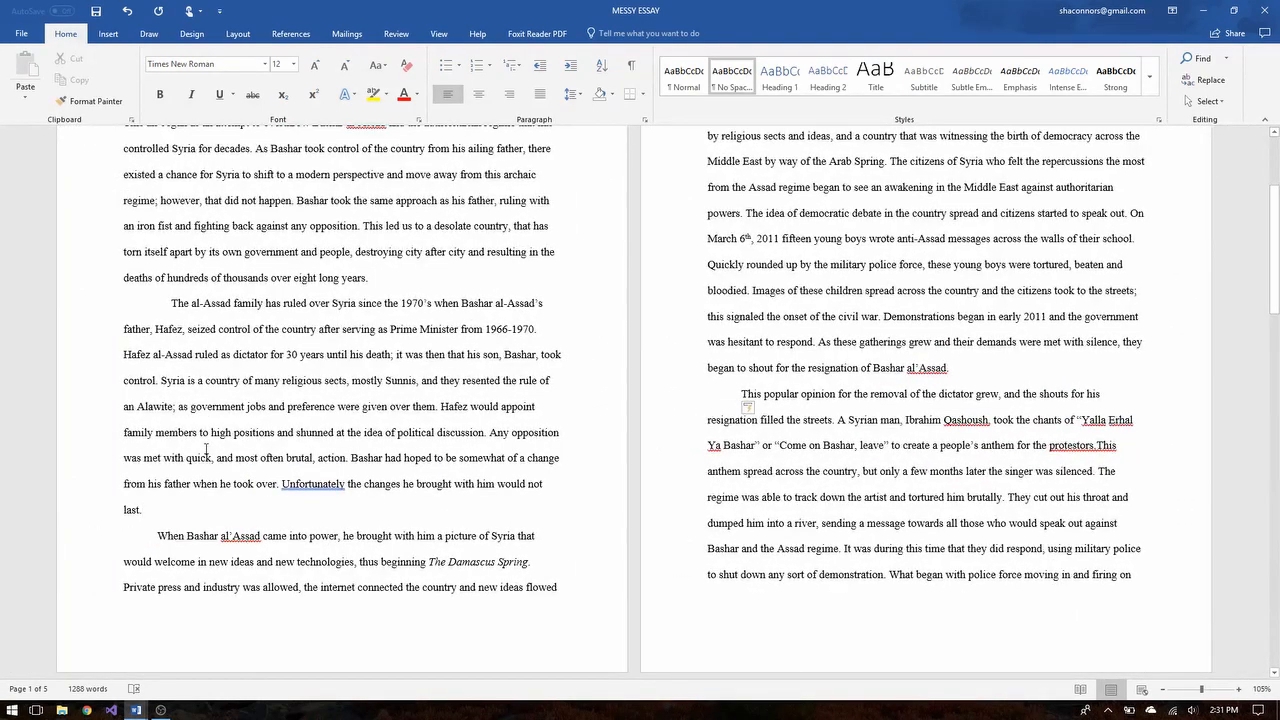
{"action": "scroll", "coordinate": [207, 449], "scroll_direction": "up", "scroll_amount": 2}
{"action": "scroll", "coordinate": [744, 328], "scroll_direction": "up", "scroll_amount": 5}
{"action": "scroll", "coordinate": [744, 326], "scroll_direction": "down", "scroll_amount": 1}
{"action": "left_click_drag", "start_coordinate": [744, 324], "coordinate": [607, 292]}
{"action": "left_click", "coordinate": [600, 292]}
{"action": "scroll", "coordinate": [593, 424], "scroll_direction": "down", "scroll_amount": 3}
{"action": "scroll", "coordinate": [593, 424], "scroll_direction": "up", "scroll_amount": 3}
{"action": "scroll", "coordinate": [591, 432], "scroll_direction": "down", "scroll_amount": 1}
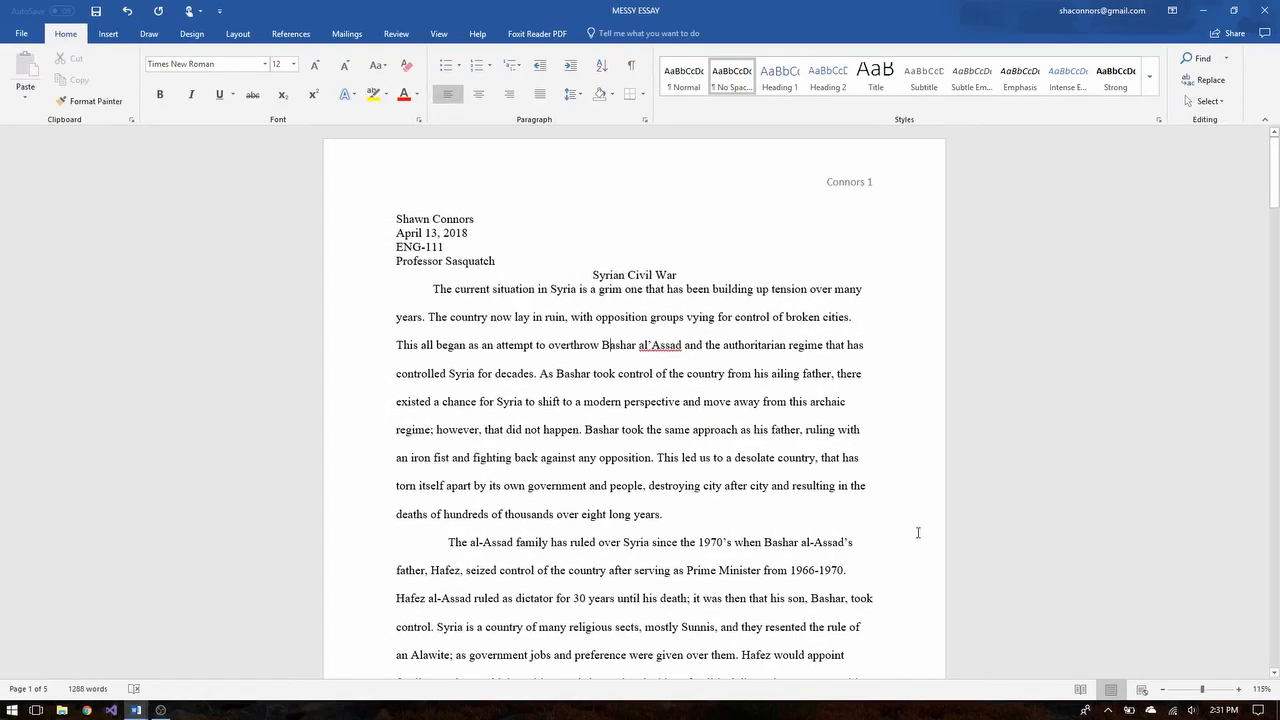
{"action": "left_click_drag", "start_coordinate": [435, 289], "coordinate": [521, 401]}
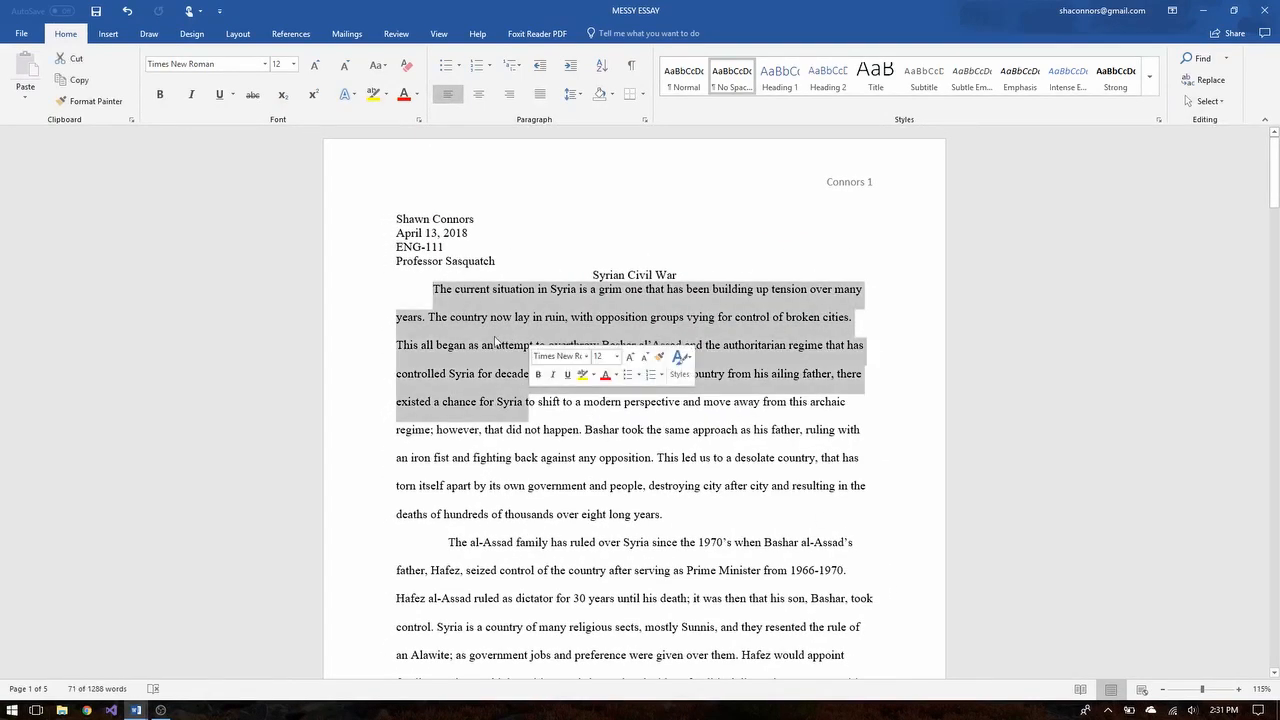
{"action": "left_click", "coordinate": [406, 233]}
Step: Insert a comma after "Unfortunately" near the end of the second paragraph
{"action": "scroll", "coordinate": [455, 385], "scroll_direction": "down", "scroll_amount": 5}
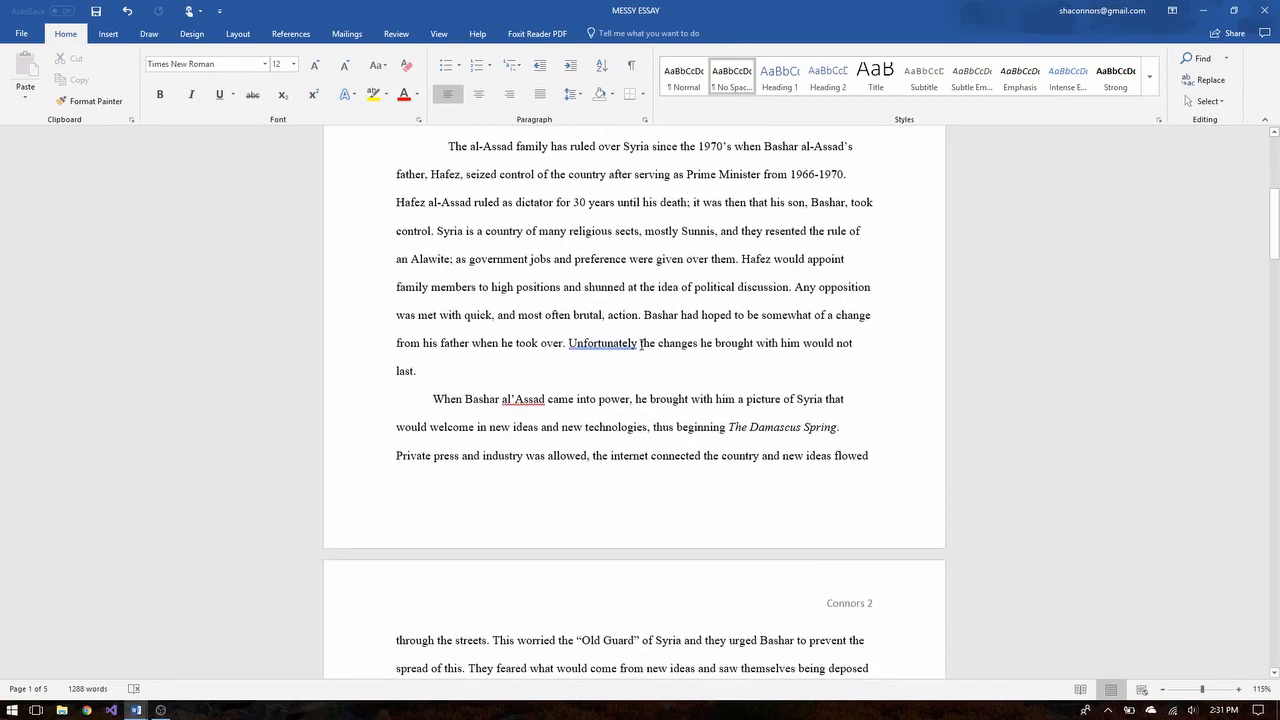
{"action": "left_click", "coordinate": [640, 343]}
{"action": "type", "text": ","}
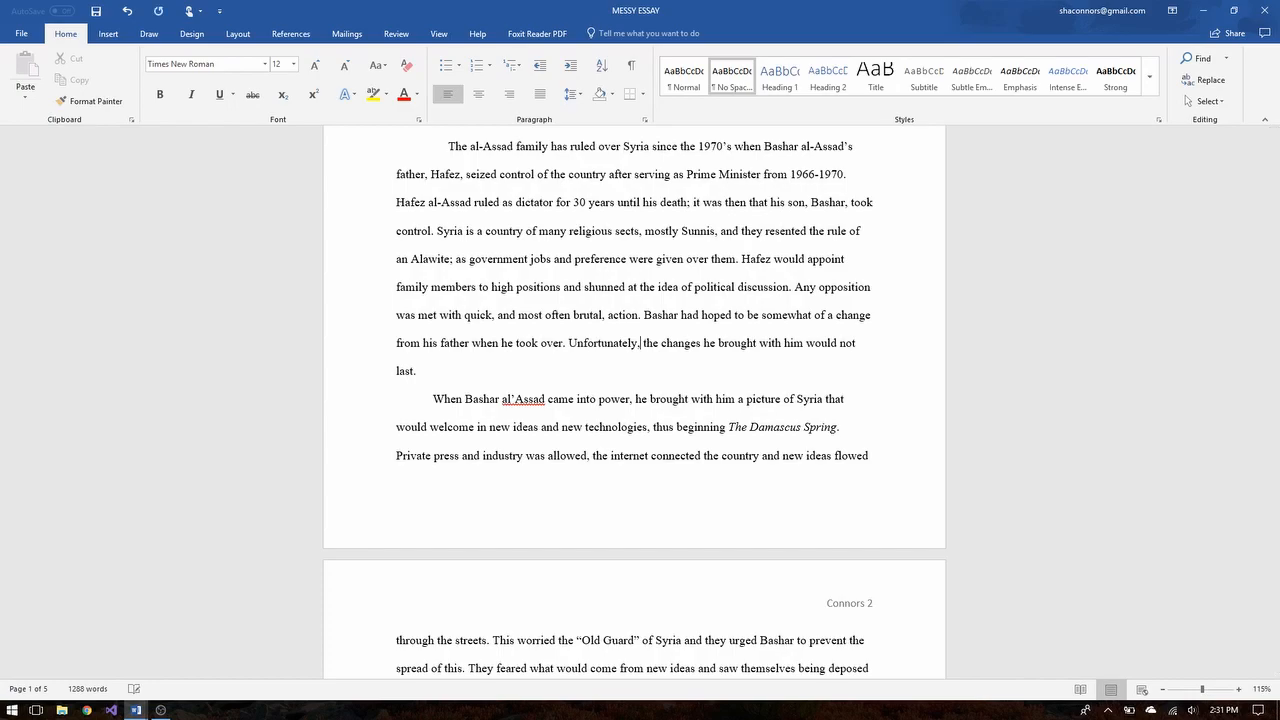
Step: Look through the remaining pages of the essay to check the body's spacing, indents and paragraph breaks
{"action": "scroll", "coordinate": [593, 432], "scroll_direction": "down", "scroll_amount": 5}
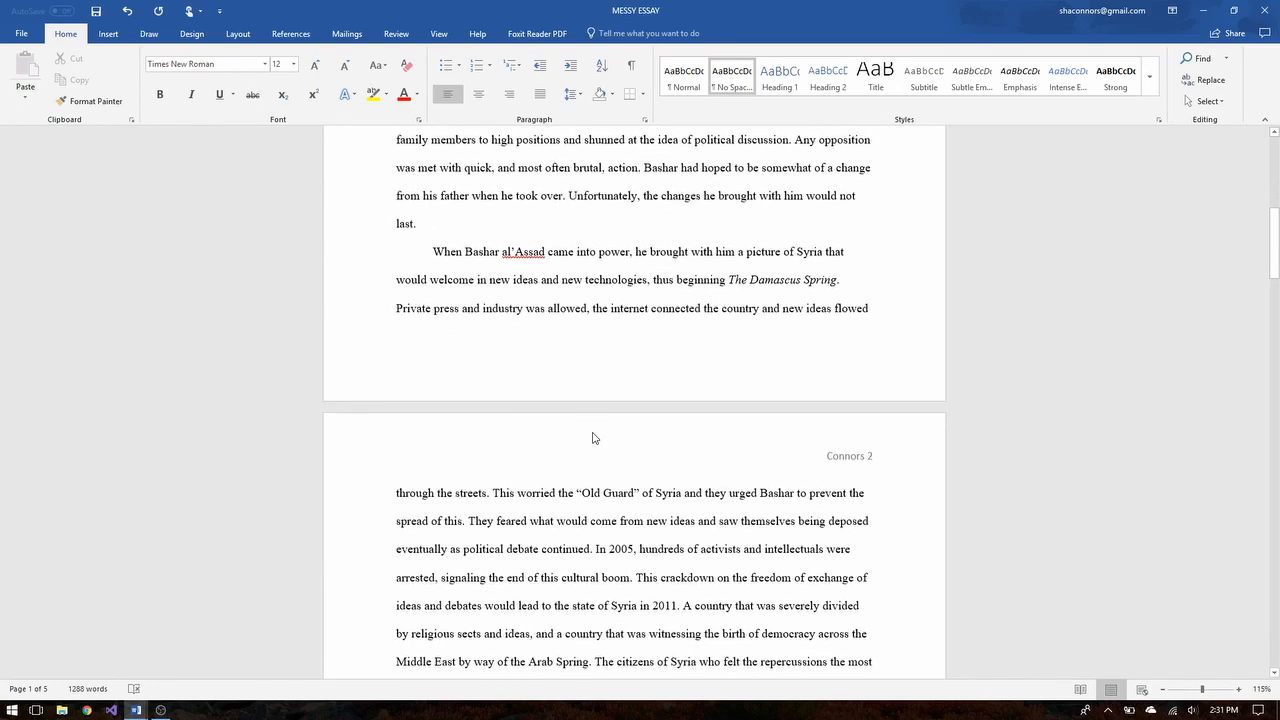
{"action": "scroll", "coordinate": [593, 432], "scroll_direction": "down", "scroll_amount": 2}
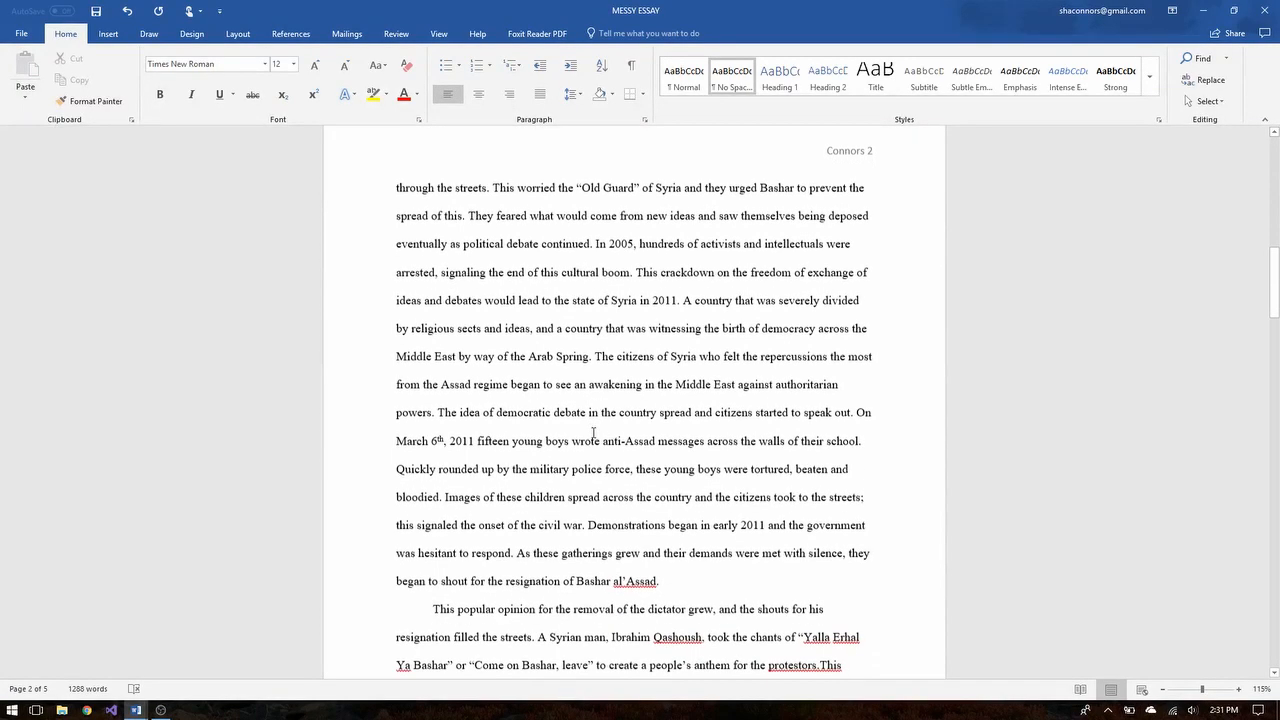
{"action": "scroll", "coordinate": [593, 432], "scroll_direction": "down", "scroll_amount": 4}
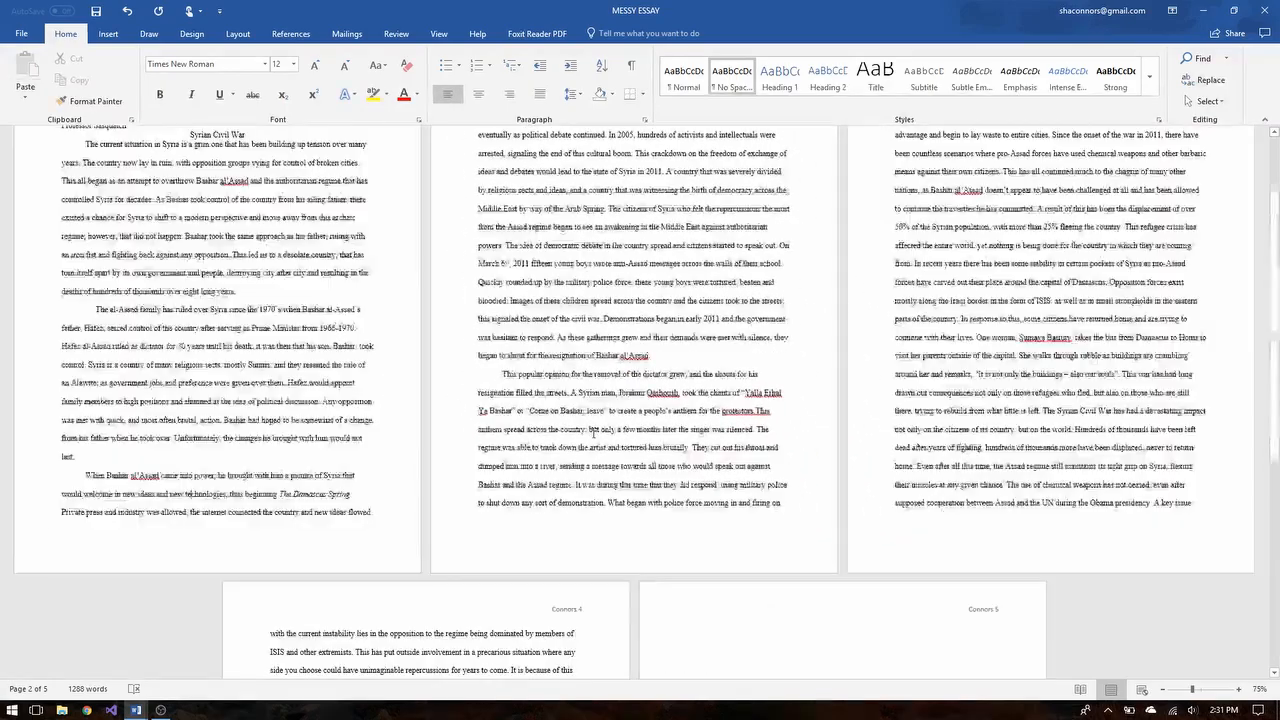
{"action": "scroll", "coordinate": [609, 318], "scroll_direction": "up", "scroll_amount": 1}
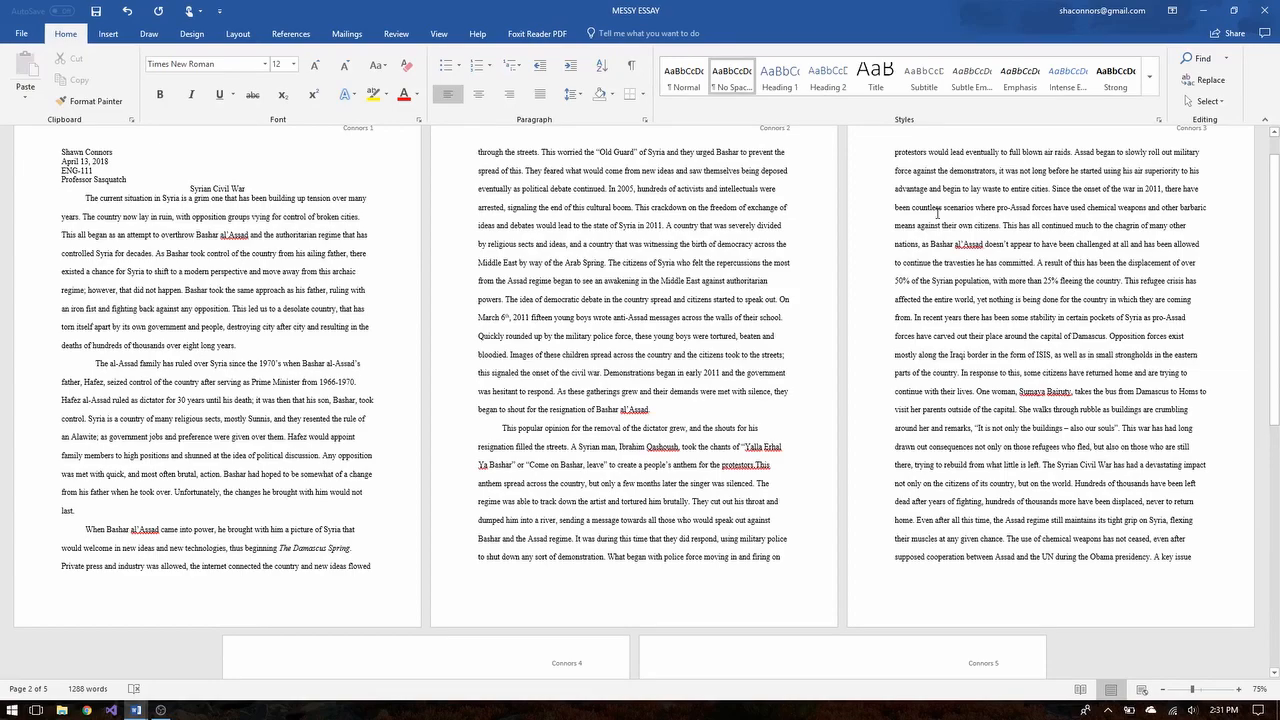
{"action": "scroll", "coordinate": [860, 260], "scroll_direction": "up", "scroll_amount": 2, "text": "ctrl"}
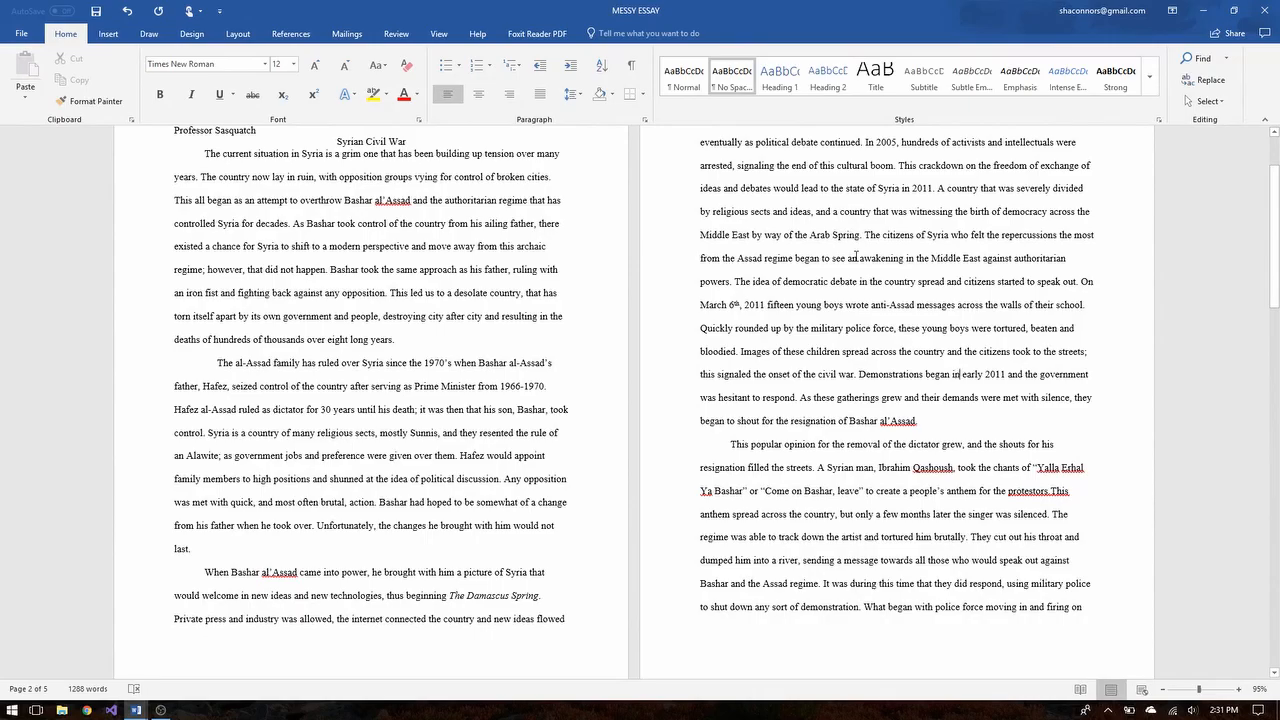
{"action": "scroll", "coordinate": [856, 257], "scroll_direction": "down", "scroll_amount": 3}
{"action": "scroll", "coordinate": [856, 257], "scroll_direction": "down", "scroll_amount": 10}
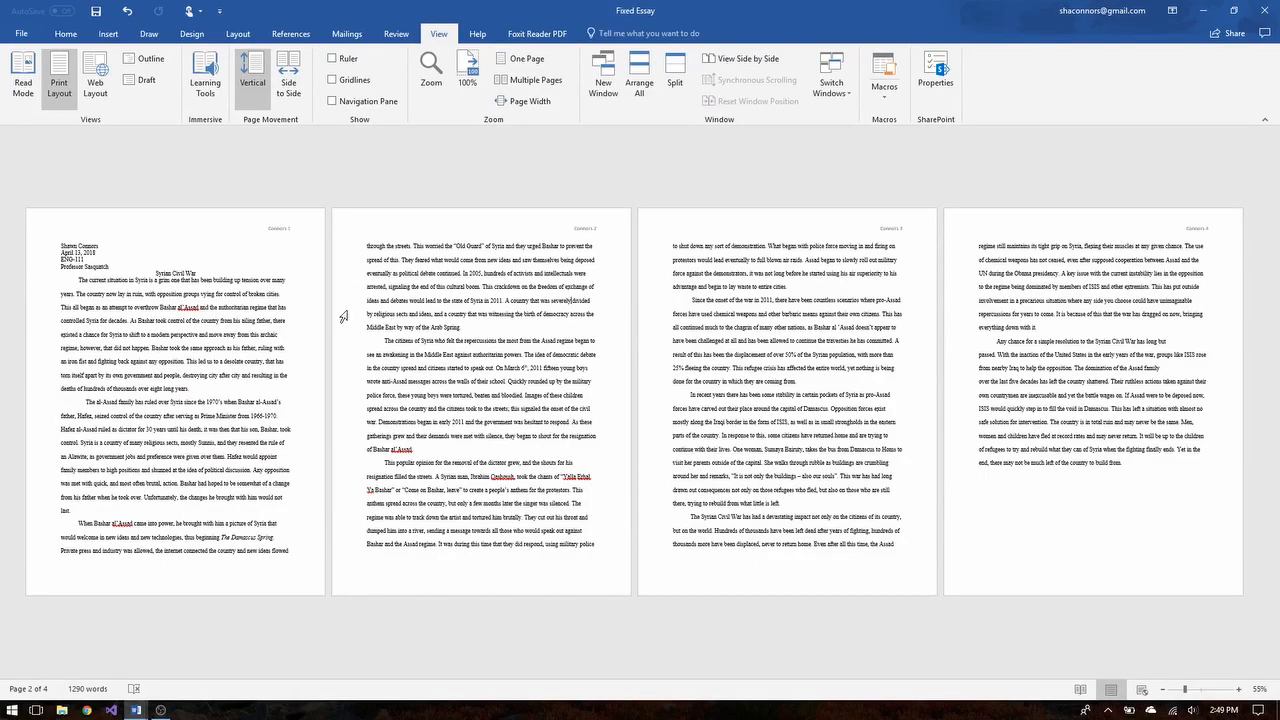
Step: Review all four pages of the finished essay, from the heading block to the closing paragraph, for consistent MLA formatting
{"action": "scroll", "coordinate": [806, 430], "scroll_direction": "up", "scroll_amount": 2}
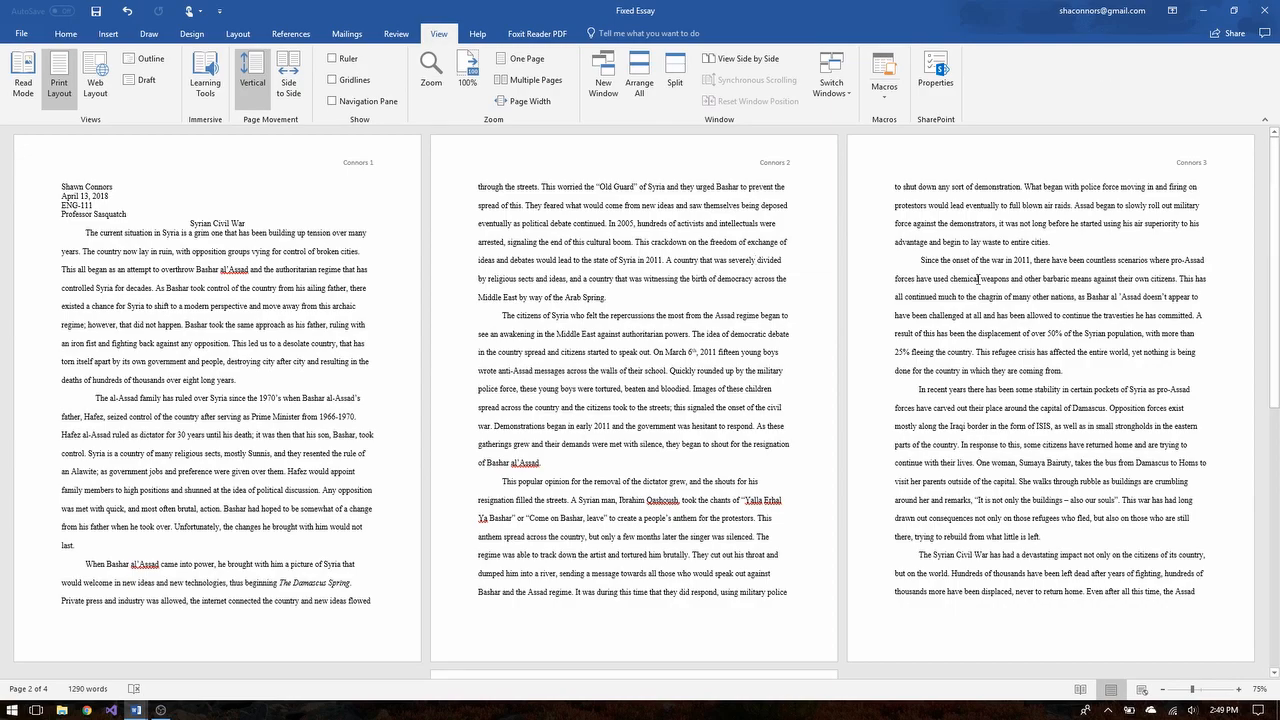
{"action": "scroll", "coordinate": [904, 480], "scroll_direction": "down", "scroll_amount": 5}
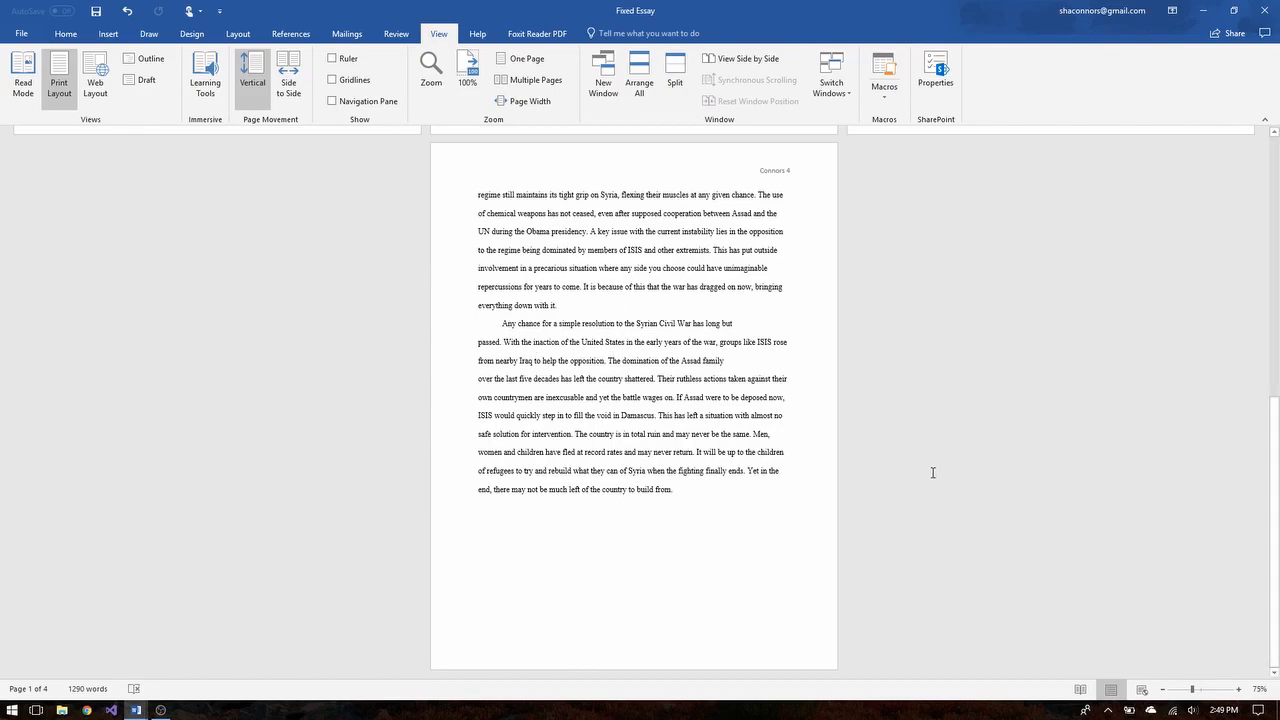
{"action": "scroll", "coordinate": [934, 430], "scroll_direction": "up", "scroll_amount": 5}
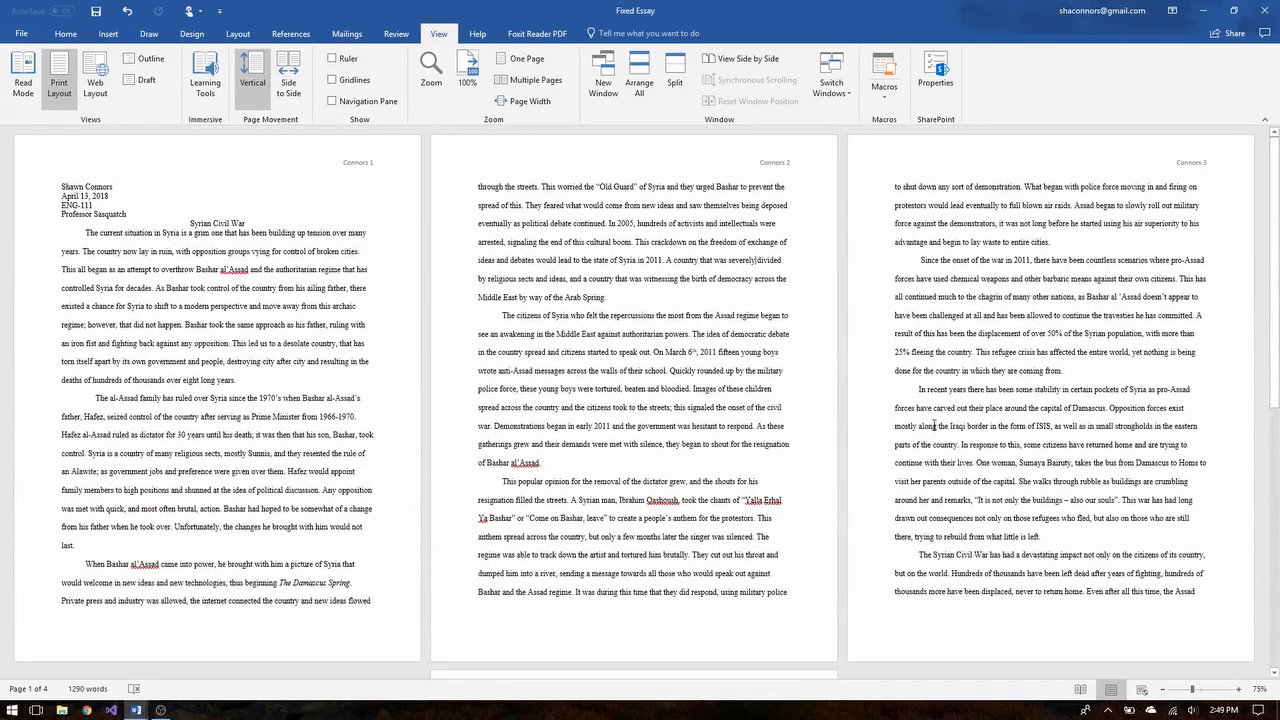
{"action": "scroll", "coordinate": [934, 425], "scroll_direction": "down", "scroll_amount": 5}
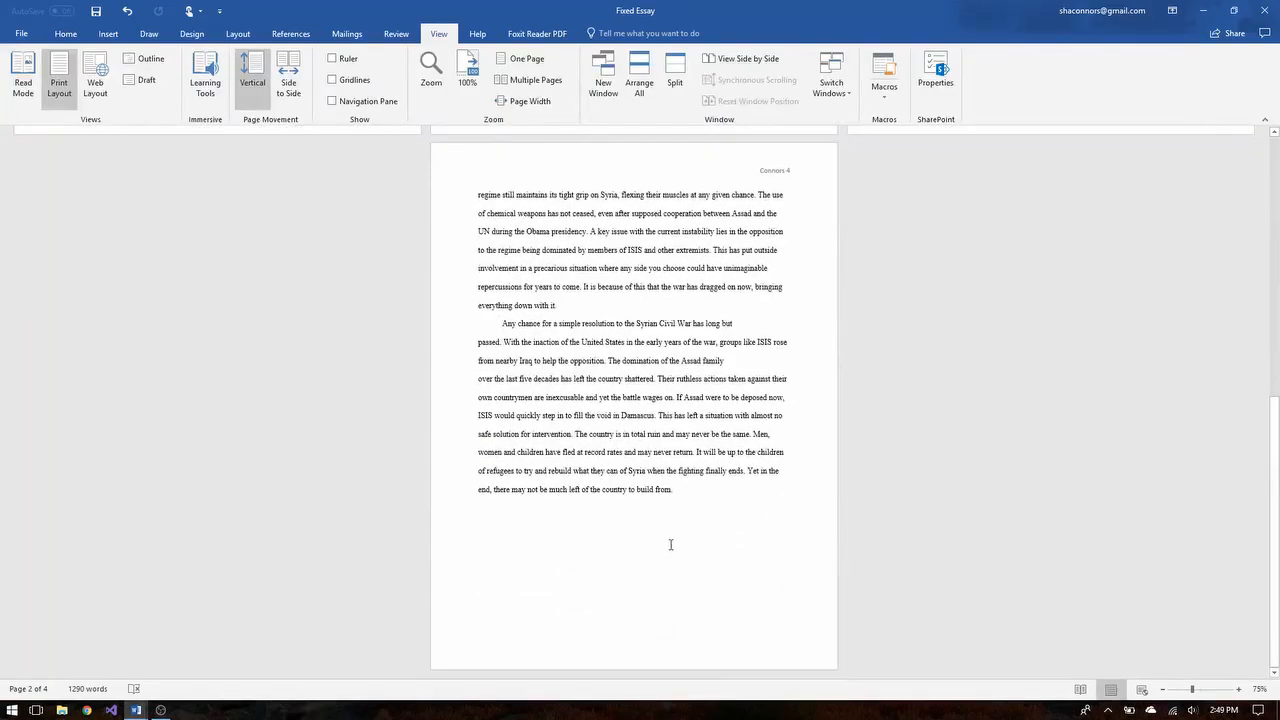
{"action": "scroll", "coordinate": [844, 390], "scroll_direction": "up", "scroll_amount": 5}
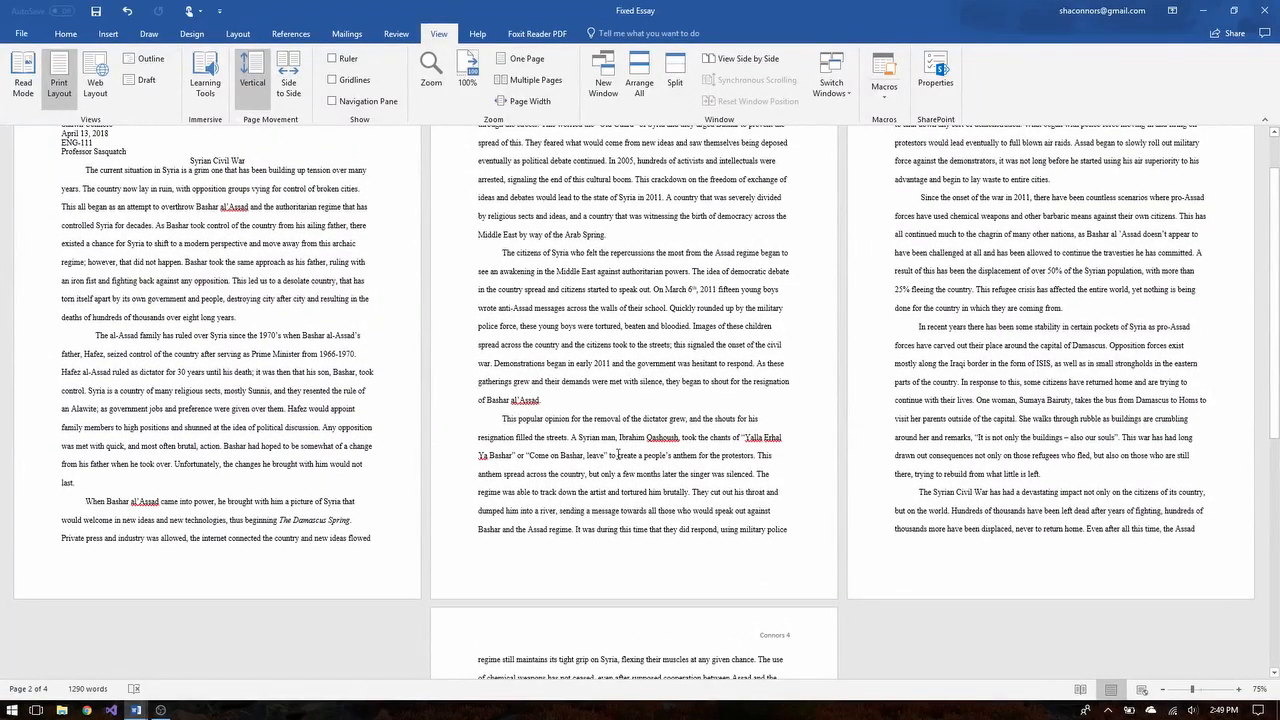
{"action": "scroll", "coordinate": [618, 455], "scroll_direction": "up", "scroll_amount": 1}
{"action": "scroll", "coordinate": [618, 455], "scroll_direction": "down", "scroll_amount": 1}
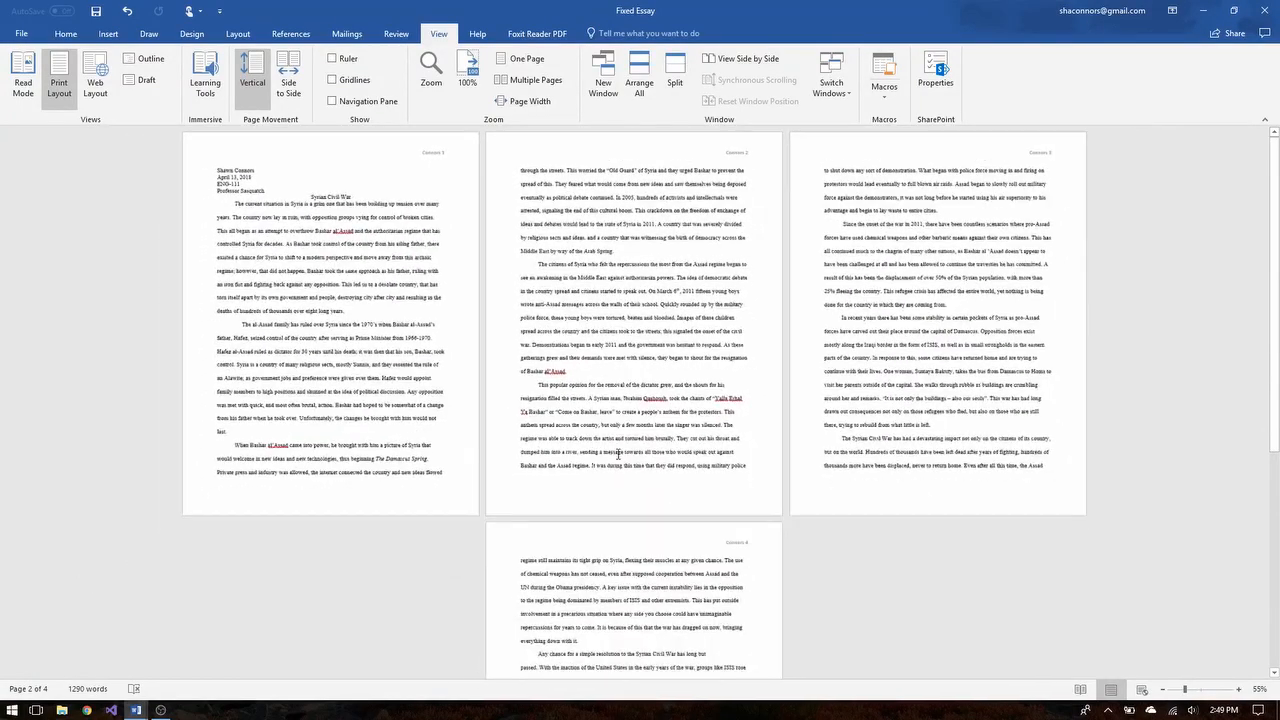
{"action": "scroll", "coordinate": [618, 455], "scroll_direction": "down", "scroll_amount": 1}
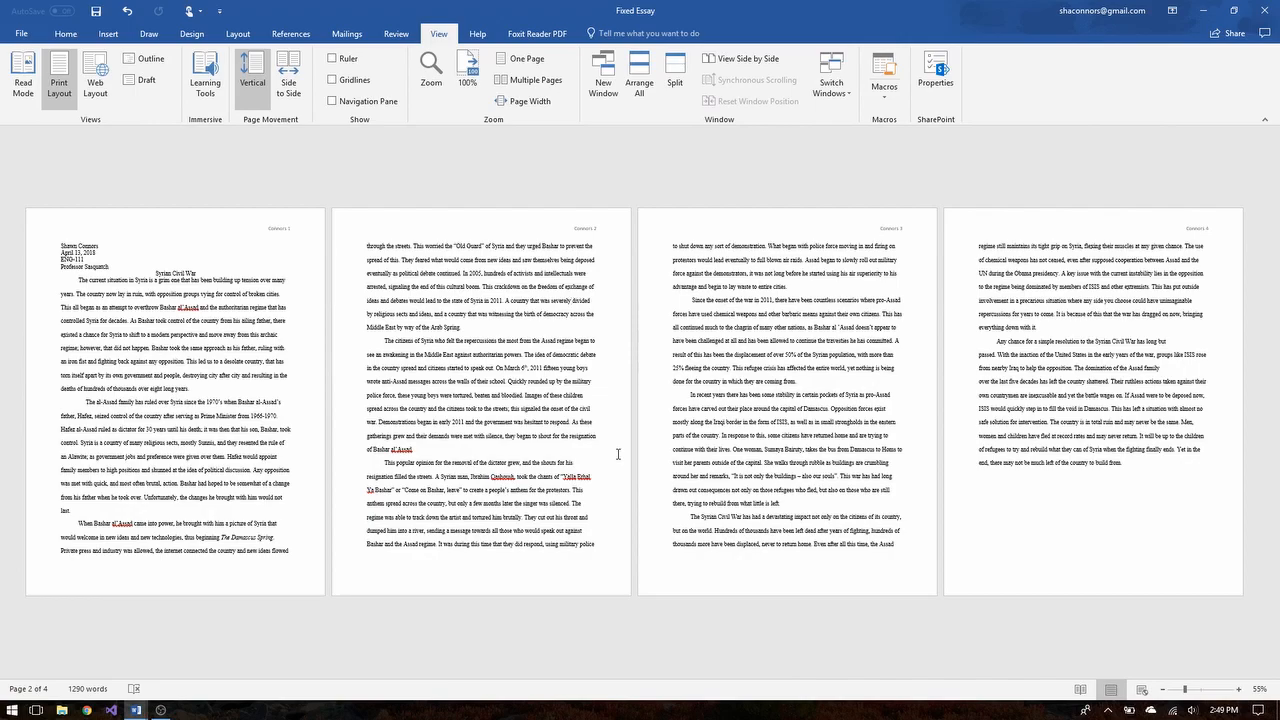